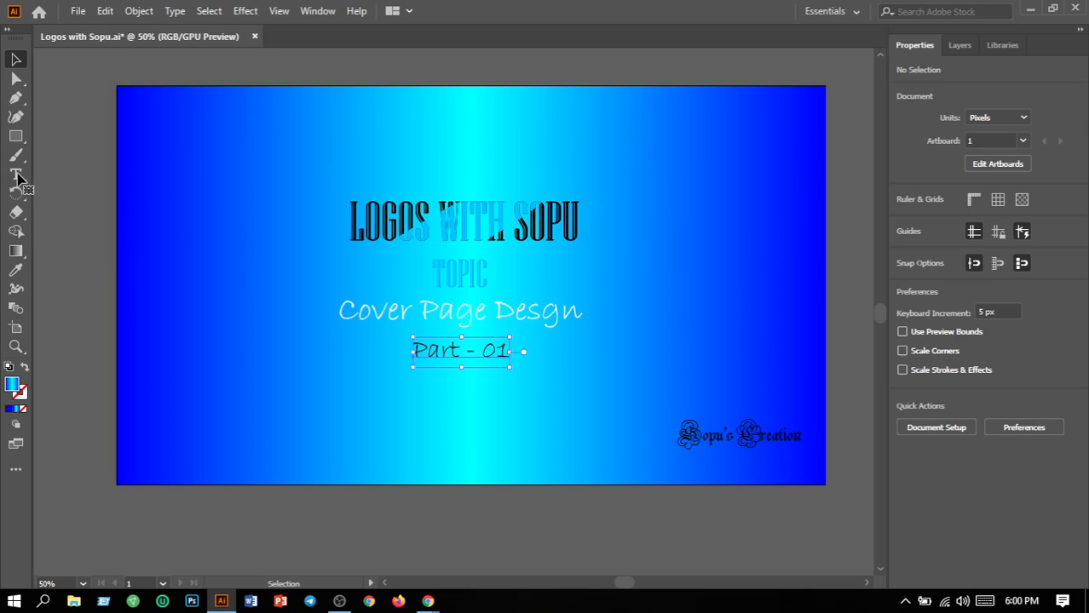
# Change the subtitle from 'Part - 01' to 'Part - 02'
pyautogui.click(16, 175)
pyautogui.click(515, 350)
pyautogui.press('BackSpace')
pyautogui.write('2')
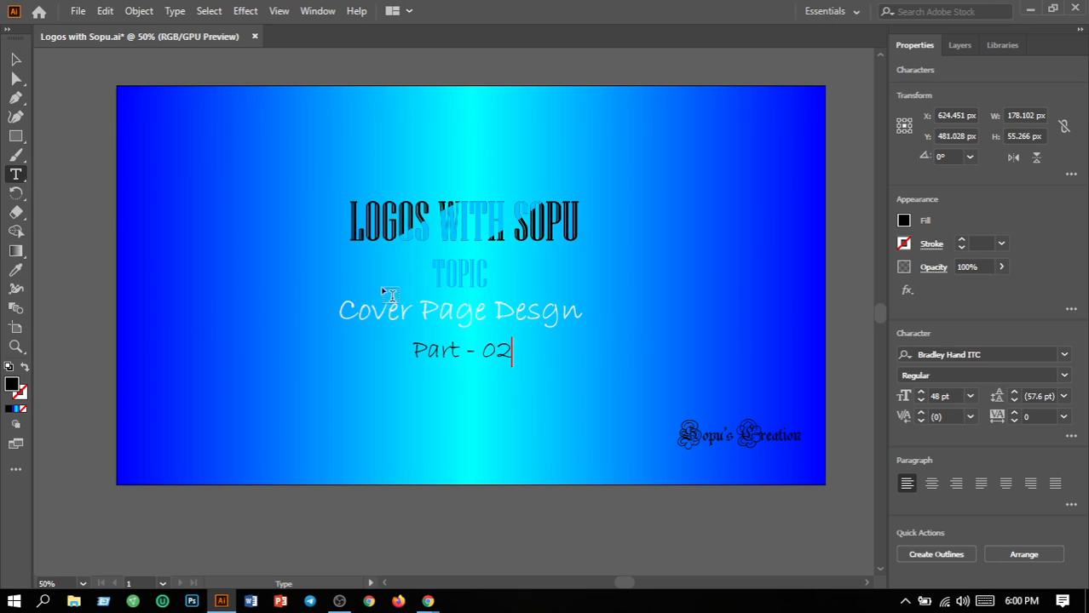
# Correct 'Desgn' to 'Design' in the heading, then select the background rectangle
pyautogui.click(542, 312)
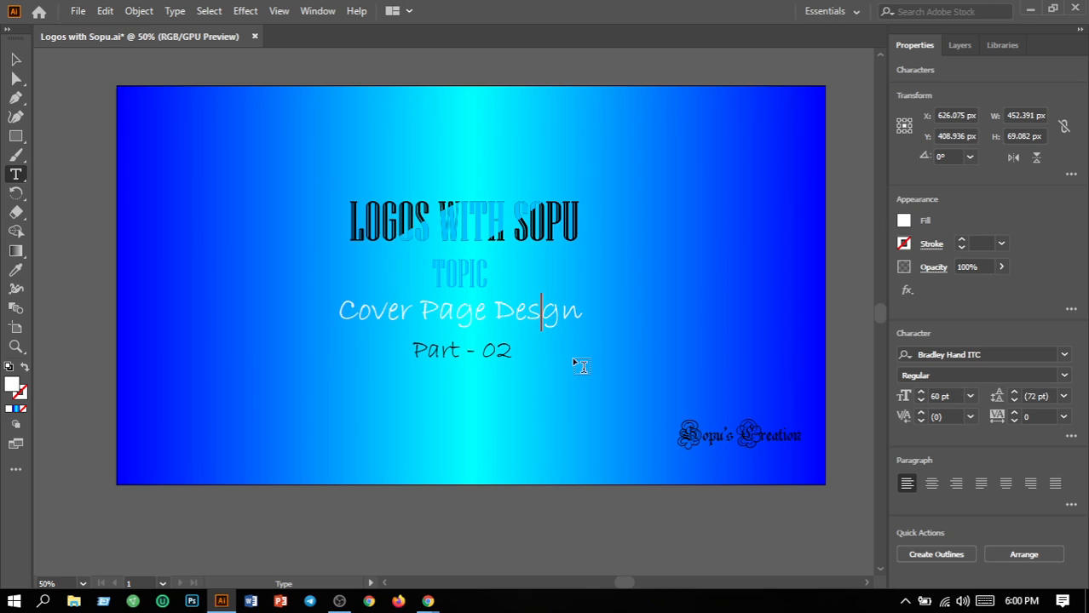
pyautogui.write('i')
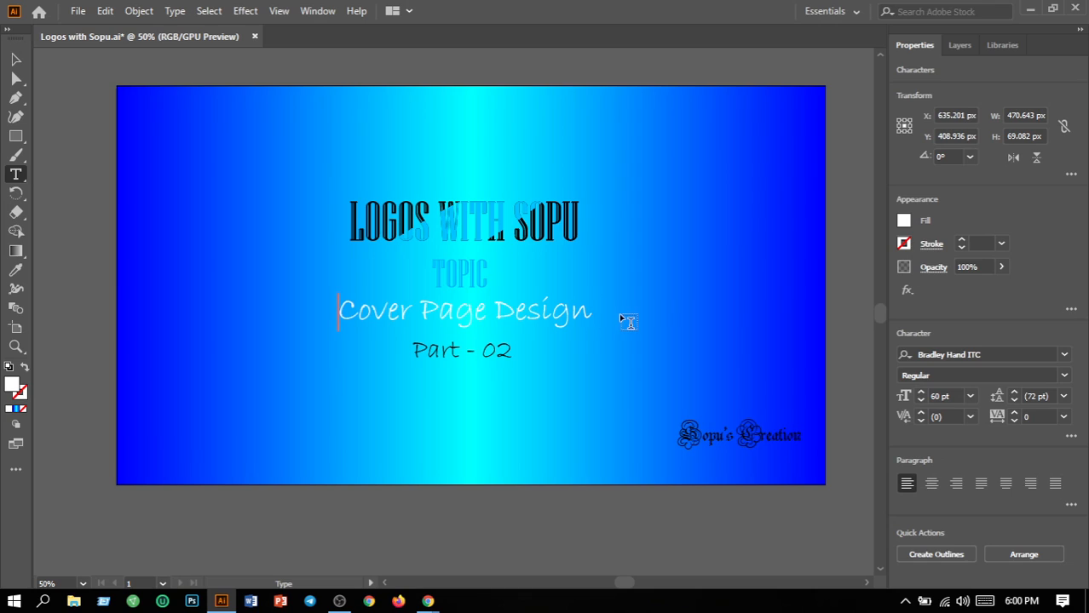
pyautogui.click(16, 60)
pyautogui.click(230, 166)
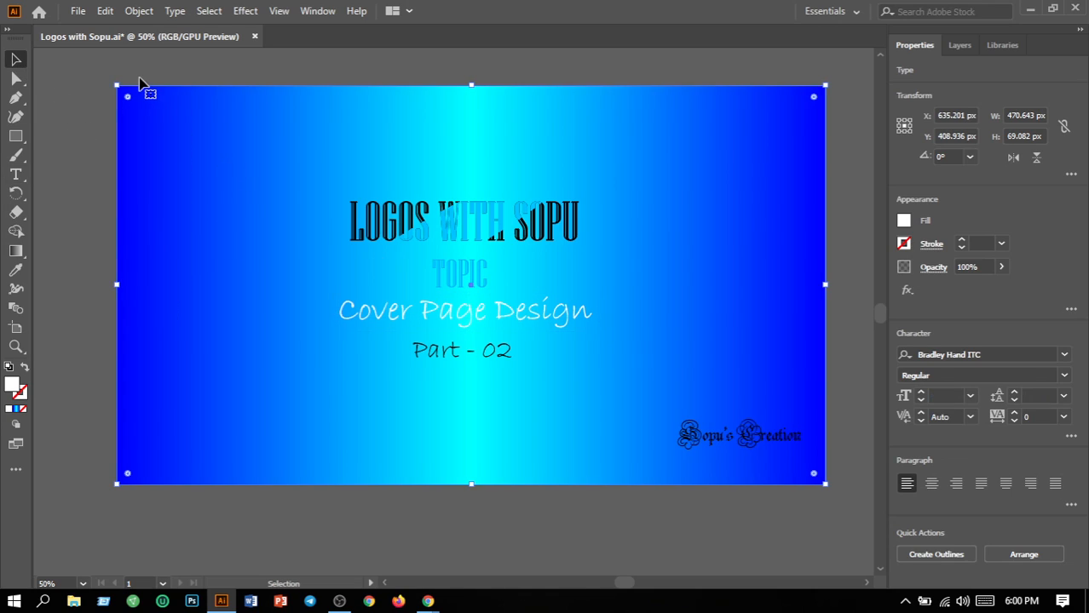
# Save the edited cover document, dismissing the slice warning
pyautogui.click(78, 11)
pyautogui.click(103, 146)
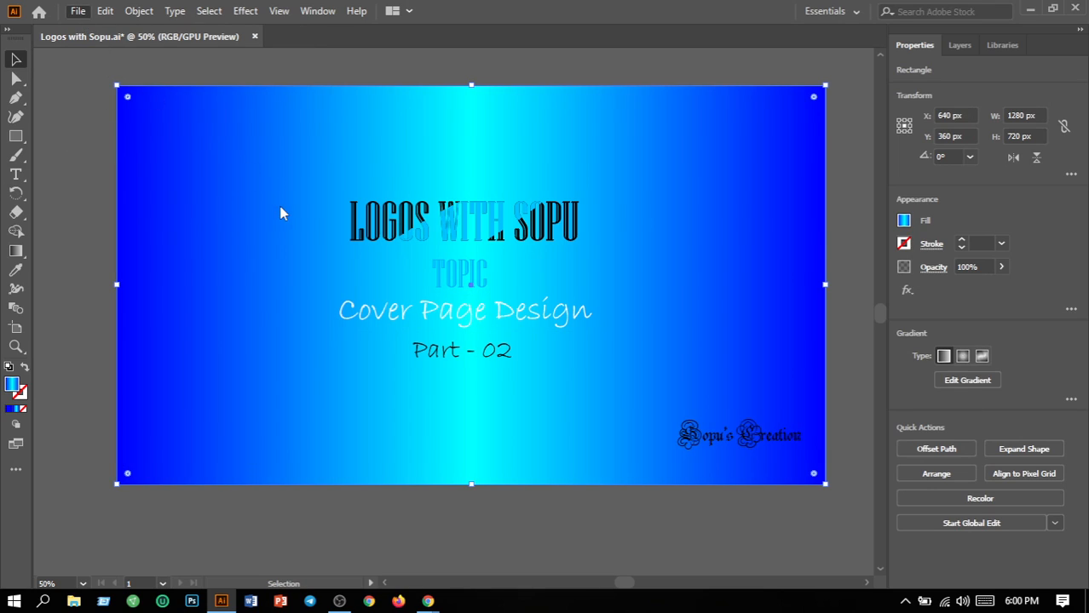
pyautogui.click(238, 220)
pyautogui.click(704, 325)
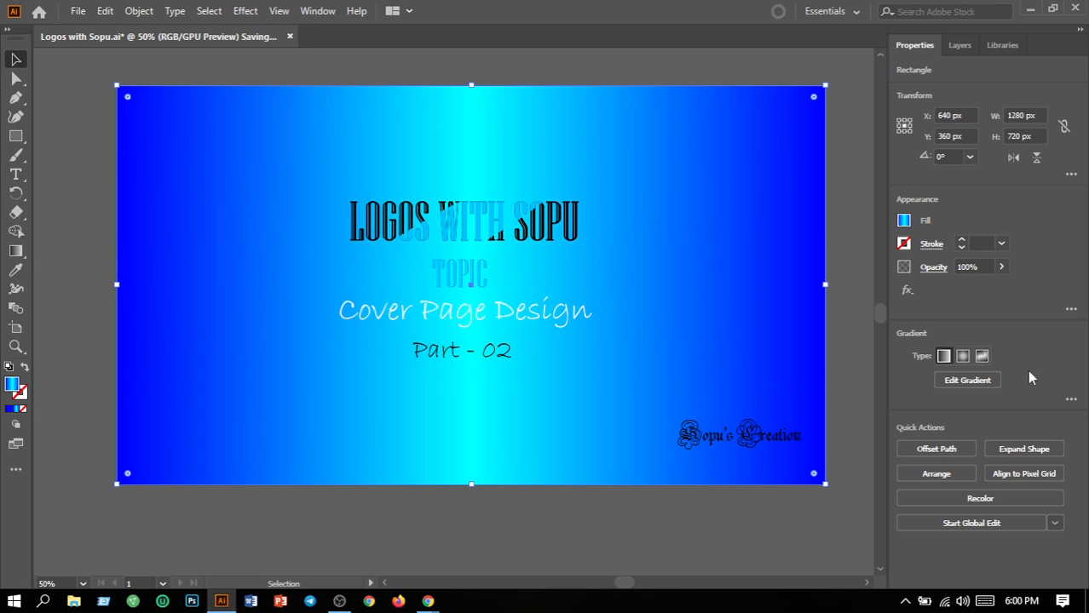
# Set the background gradient's left and right colour stops to yellow
pyautogui.click(1071, 400)
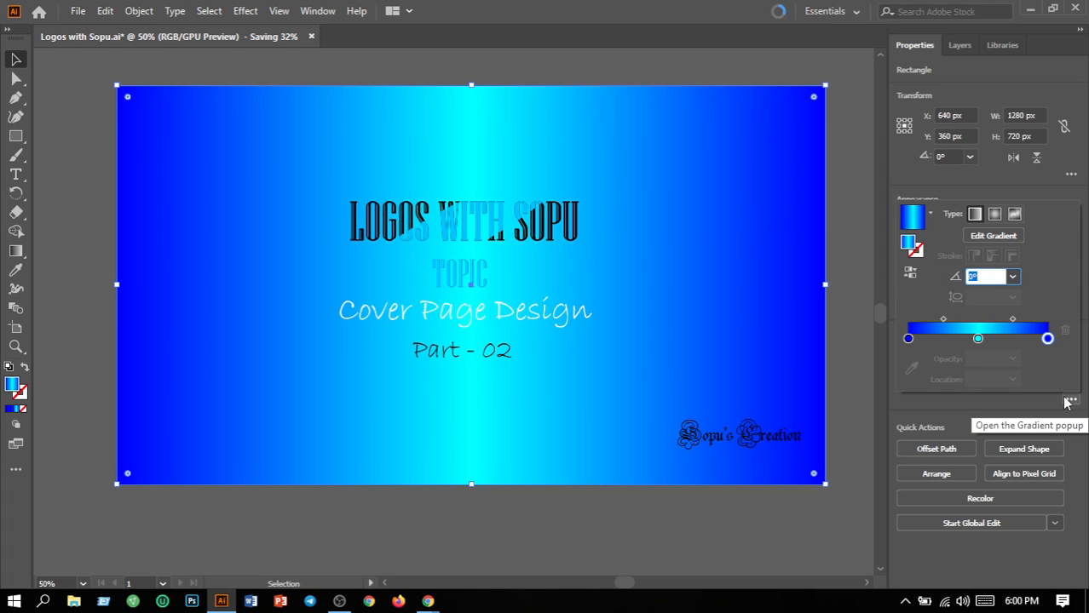
pyautogui.click(908, 339)
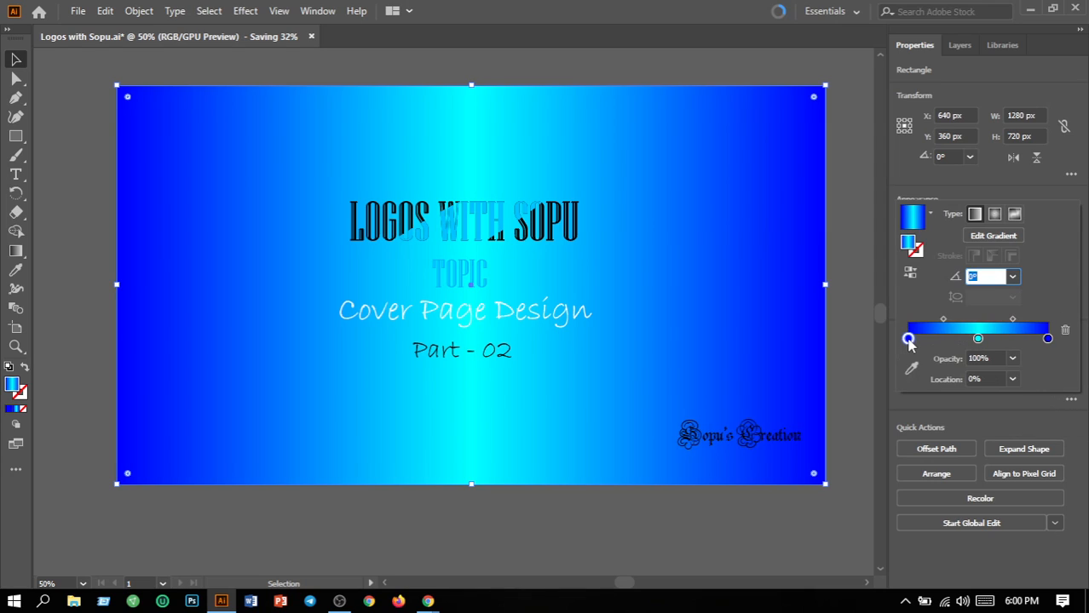
pyautogui.doubleClick(908, 340)
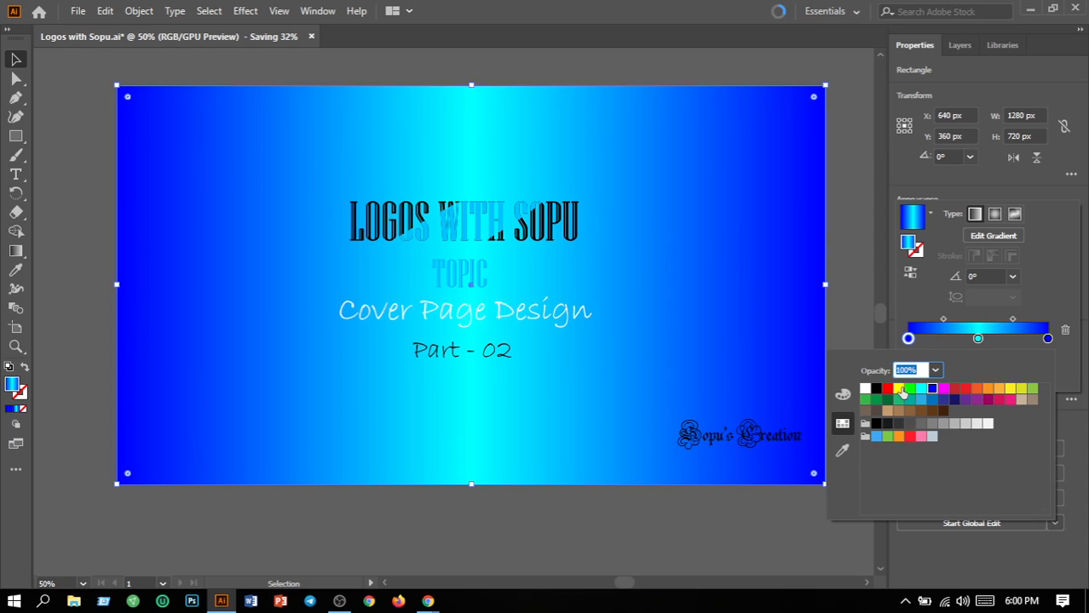
pyautogui.click(899, 391)
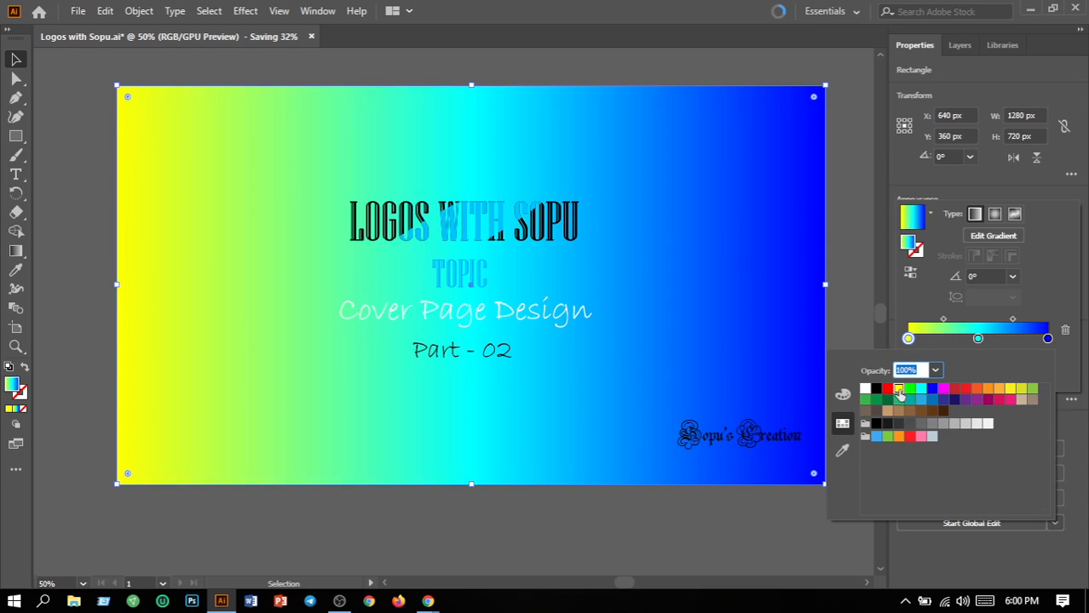
pyautogui.click(1048, 339)
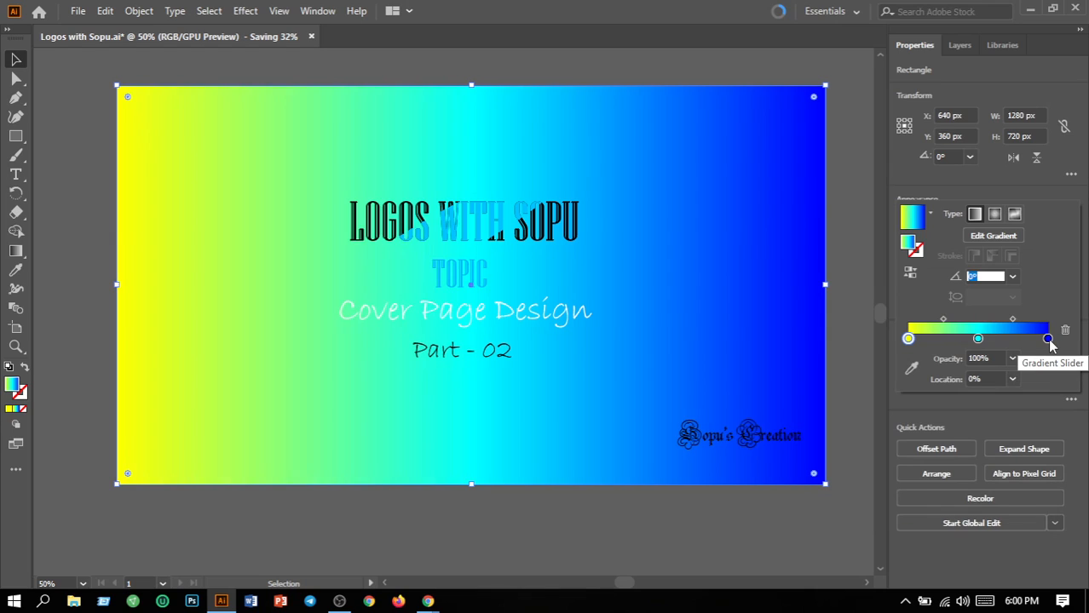
pyautogui.doubleClick(1048, 339)
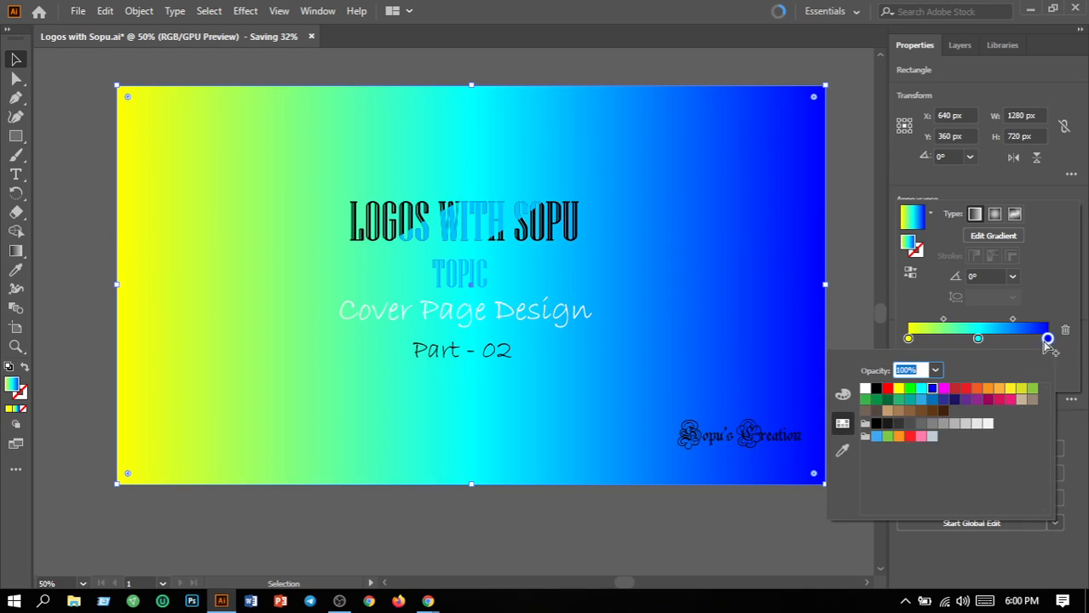
pyautogui.click(897, 391)
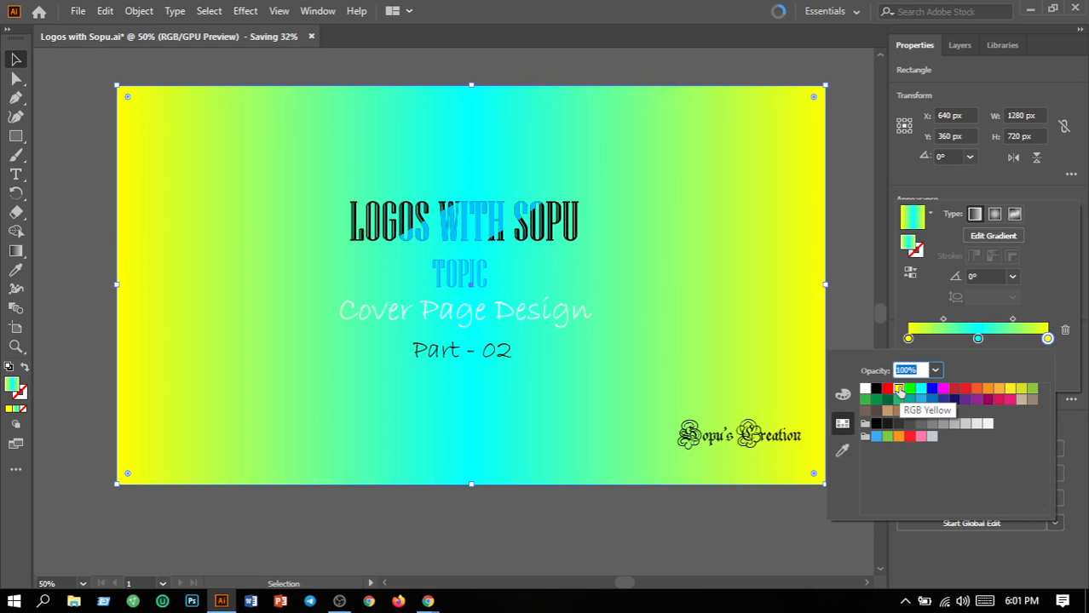
# Make the middle gradient stop red after trying orange and green shades
pyautogui.click(978, 339)
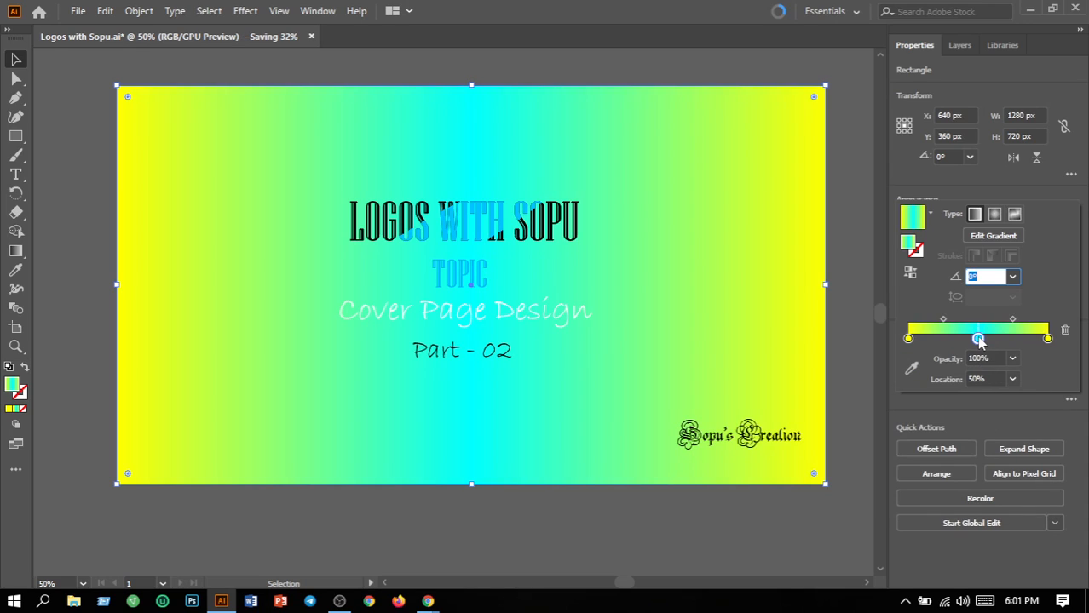
pyautogui.doubleClick(979, 339)
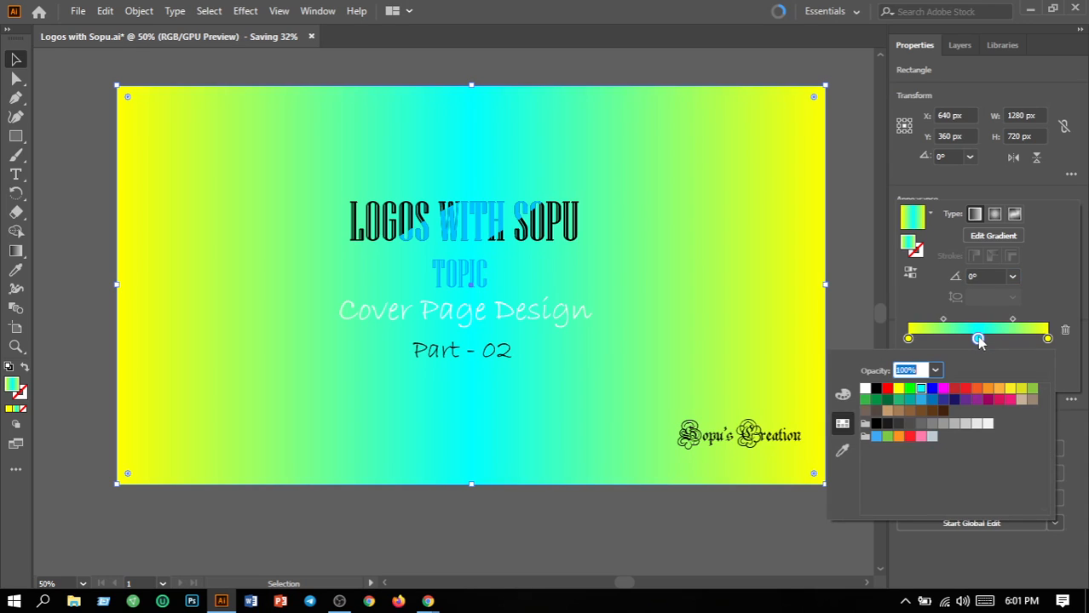
pyautogui.click(999, 391)
pyautogui.click(1022, 389)
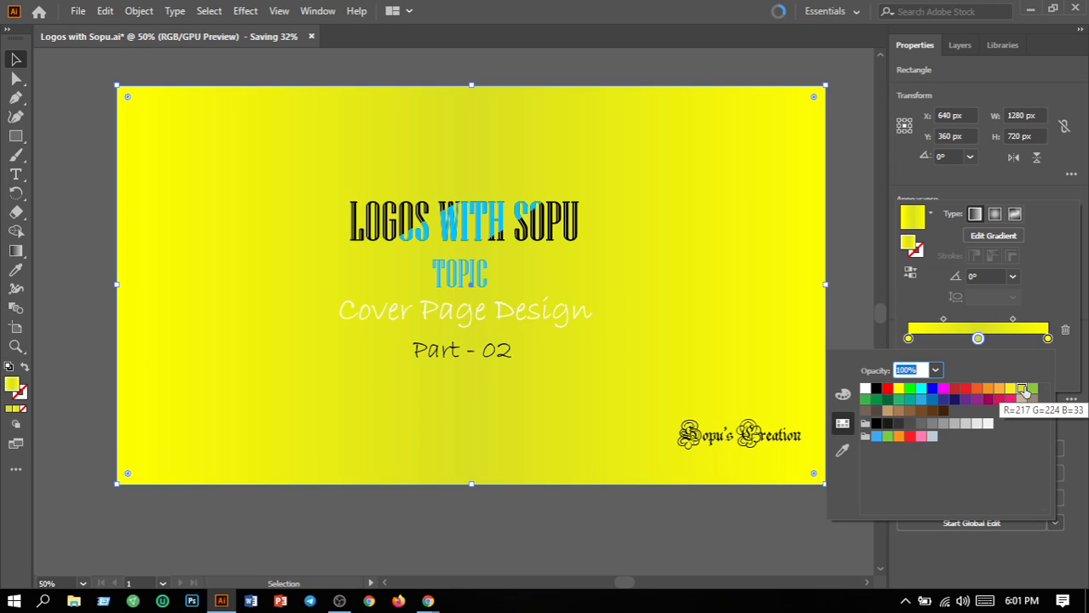
pyautogui.click(1032, 389)
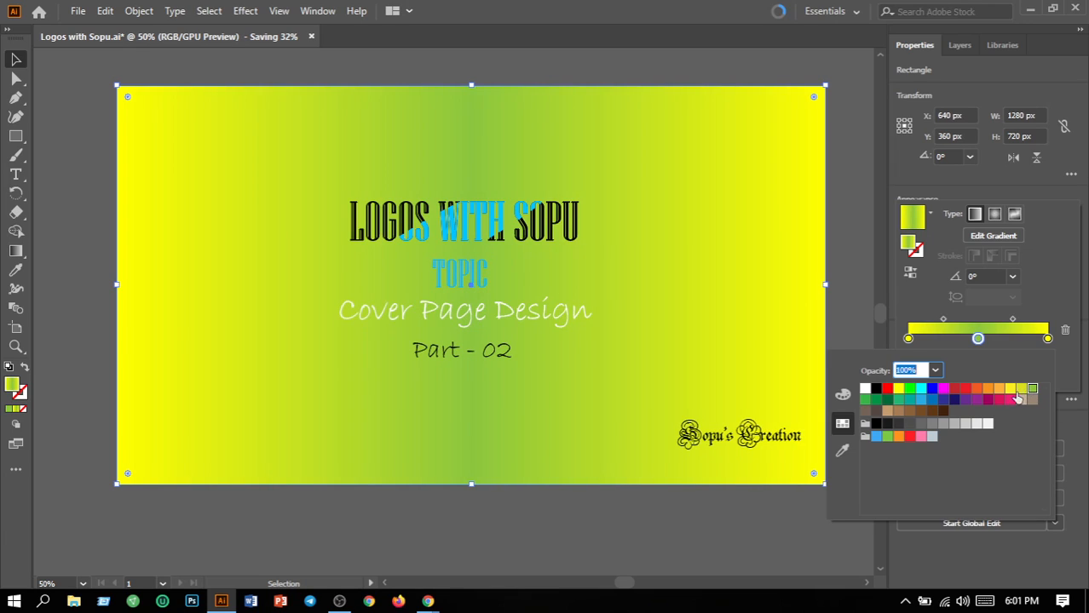
pyautogui.click(966, 389)
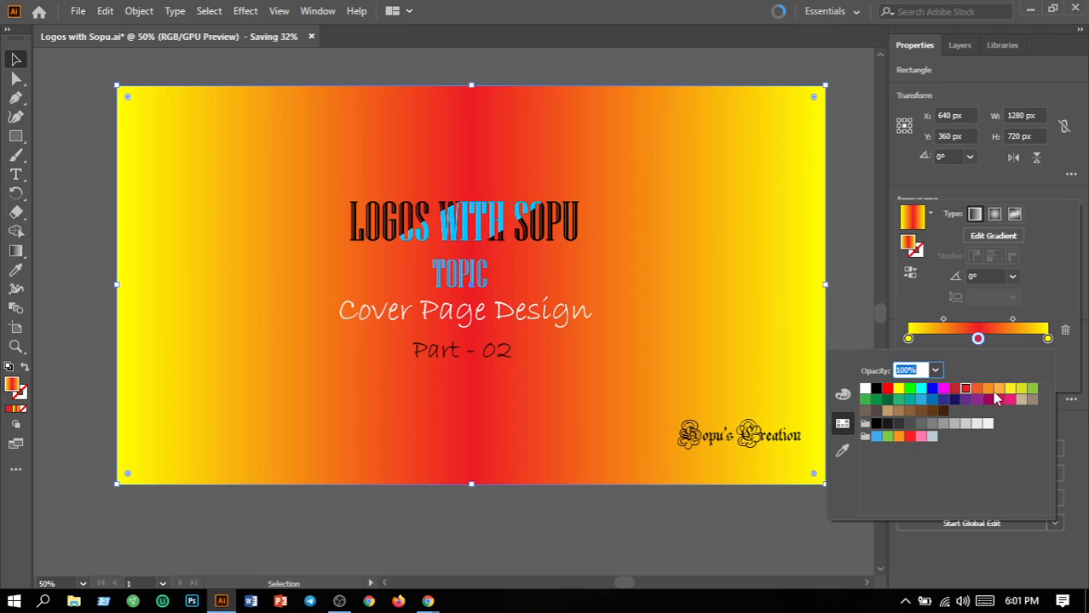
pyautogui.click(842, 296)
pyautogui.click(90, 13)
pyautogui.click(84, 12)
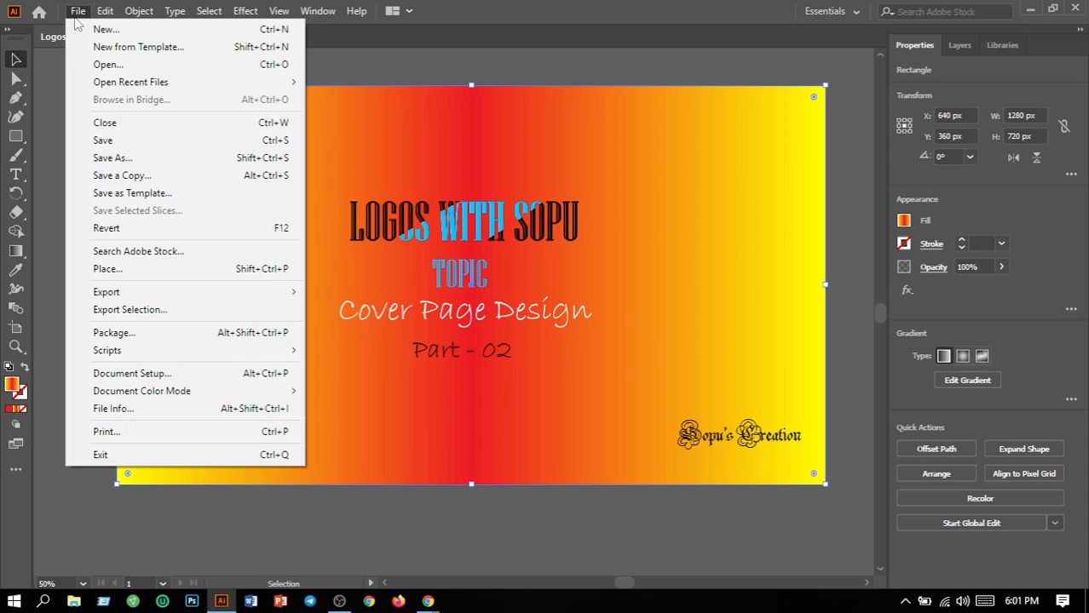
# Save the cover and export the artboard as PNG, overwriting 'Logos with Sopu-01.png'
pyautogui.click(99, 141)
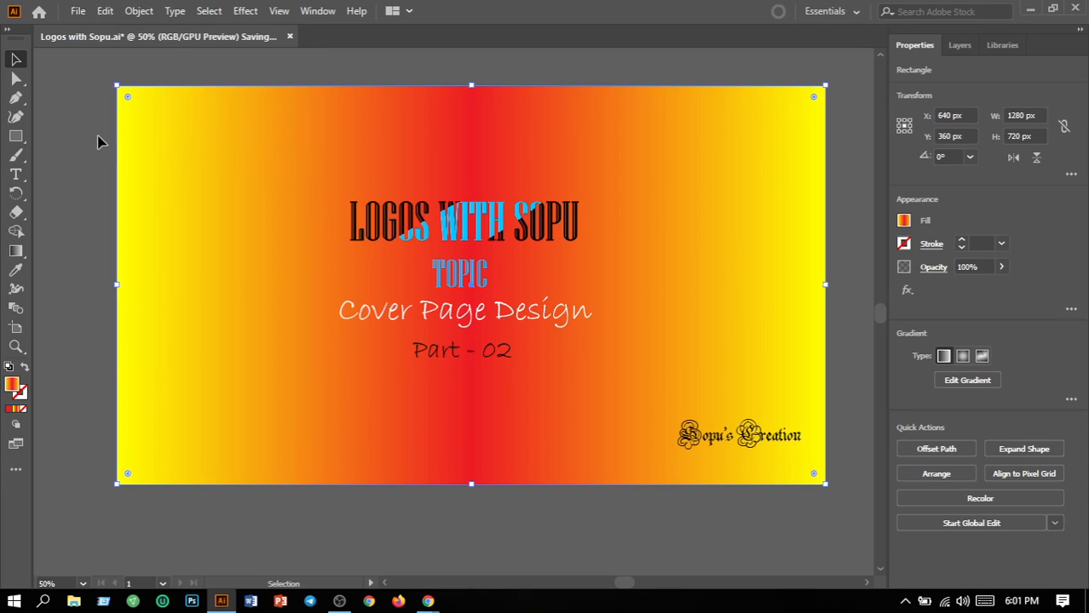
pyautogui.click(79, 12)
pyautogui.moveTo(134, 298)
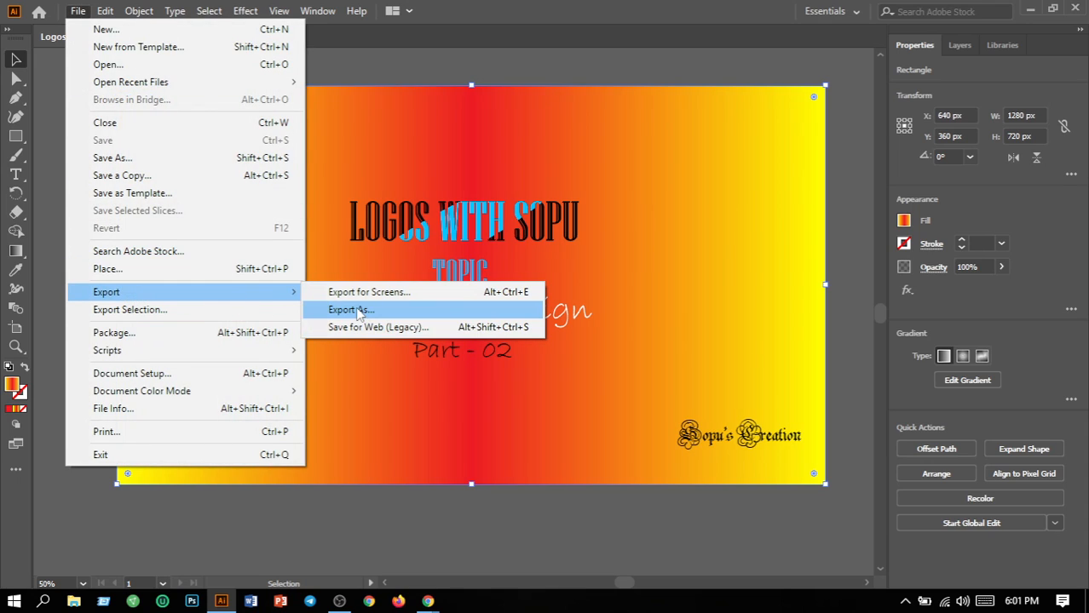
pyautogui.click(352, 309)
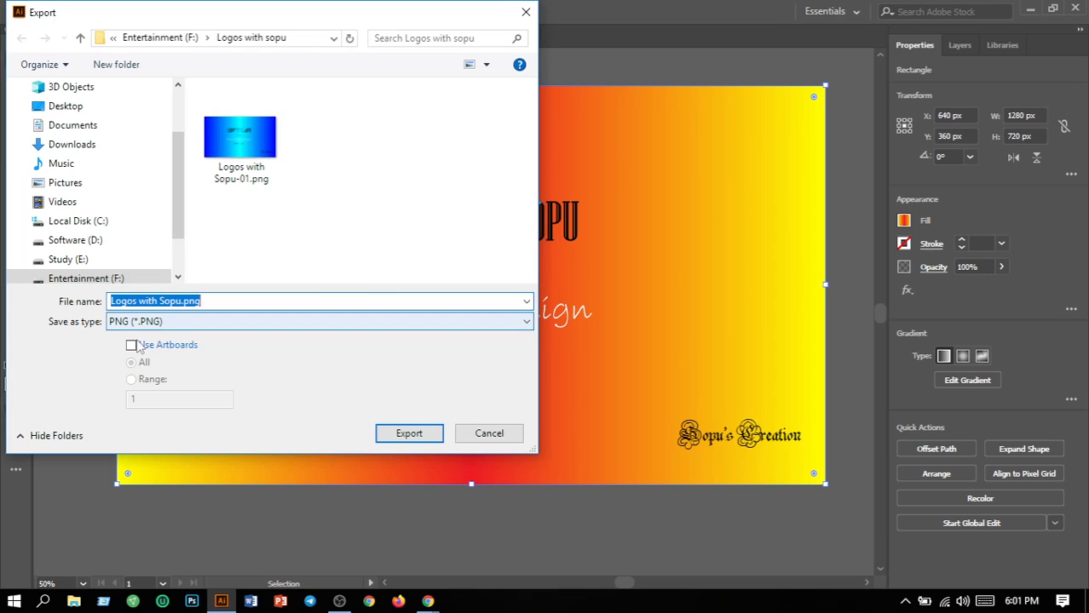
pyautogui.click(132, 348)
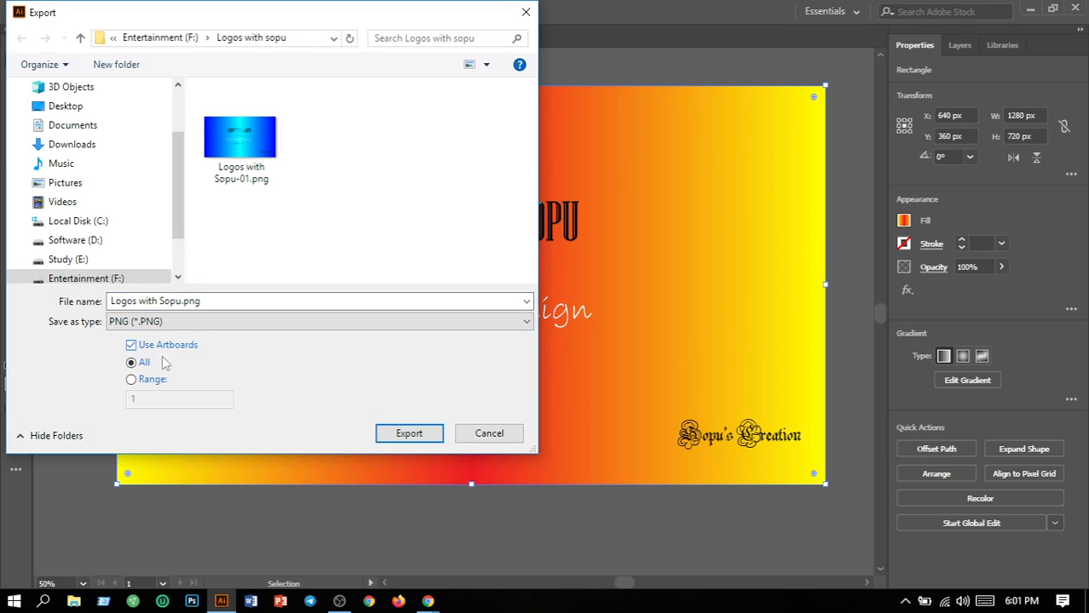
pyautogui.click(423, 435)
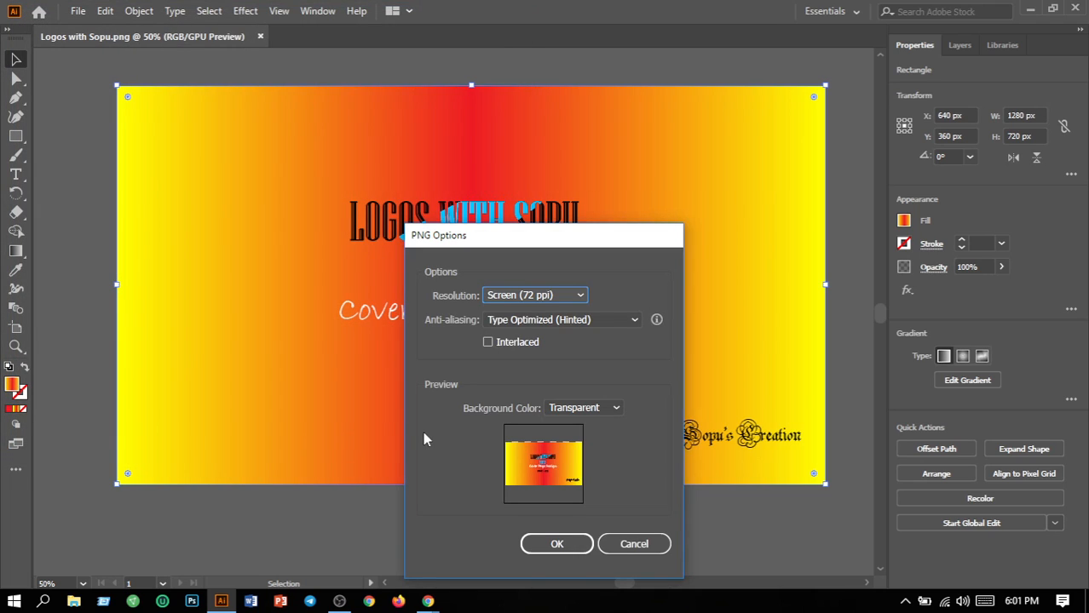
pyautogui.click(557, 545)
pyautogui.click(687, 337)
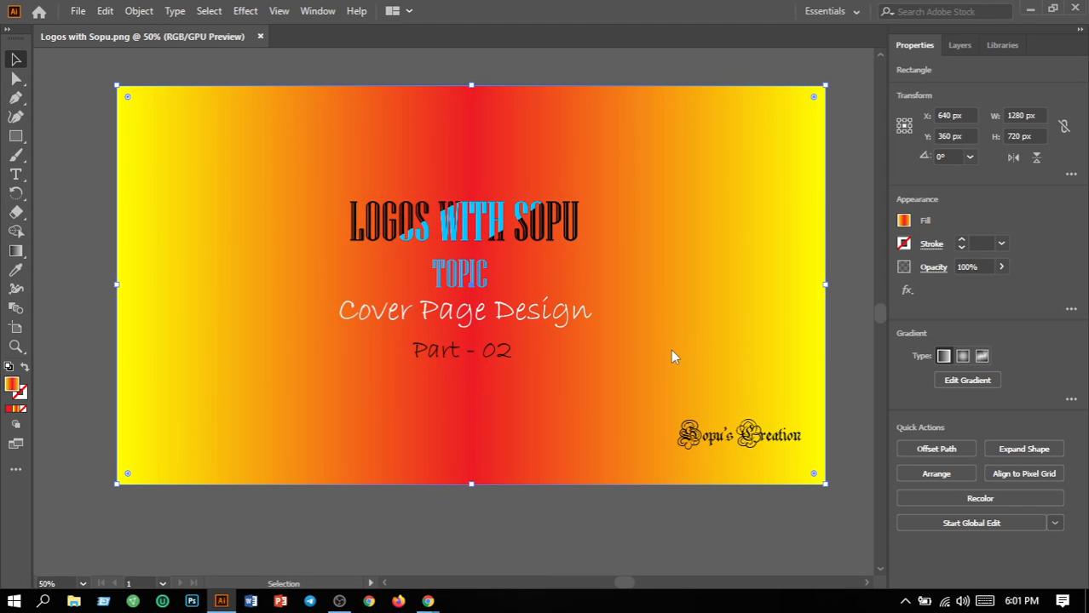
# Create a new blank 1280 × 720 px document from the custom preset
pyautogui.click(77, 12)
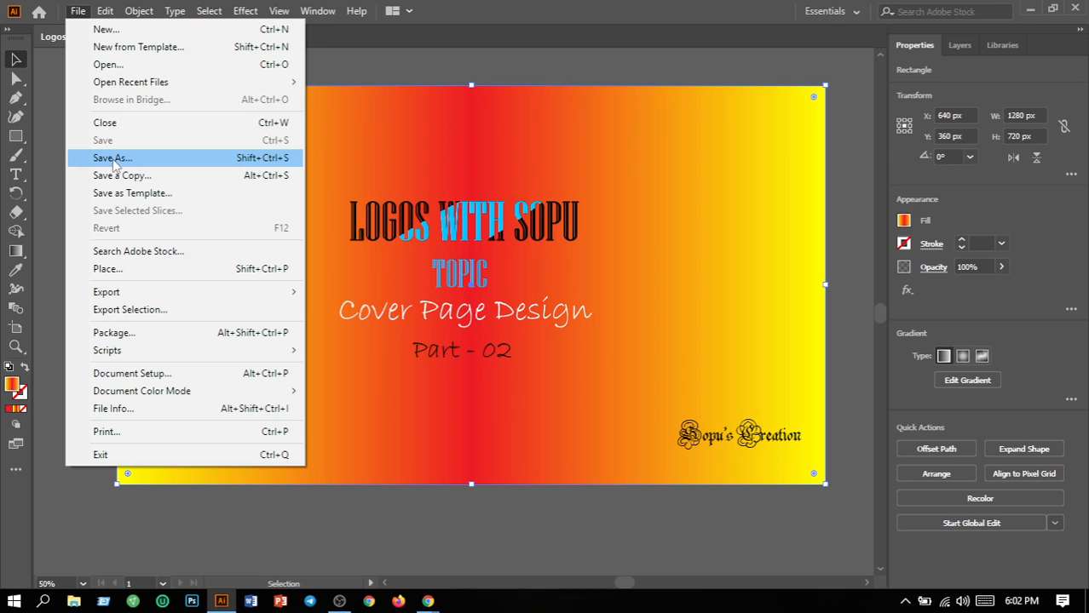
pyautogui.click(108, 32)
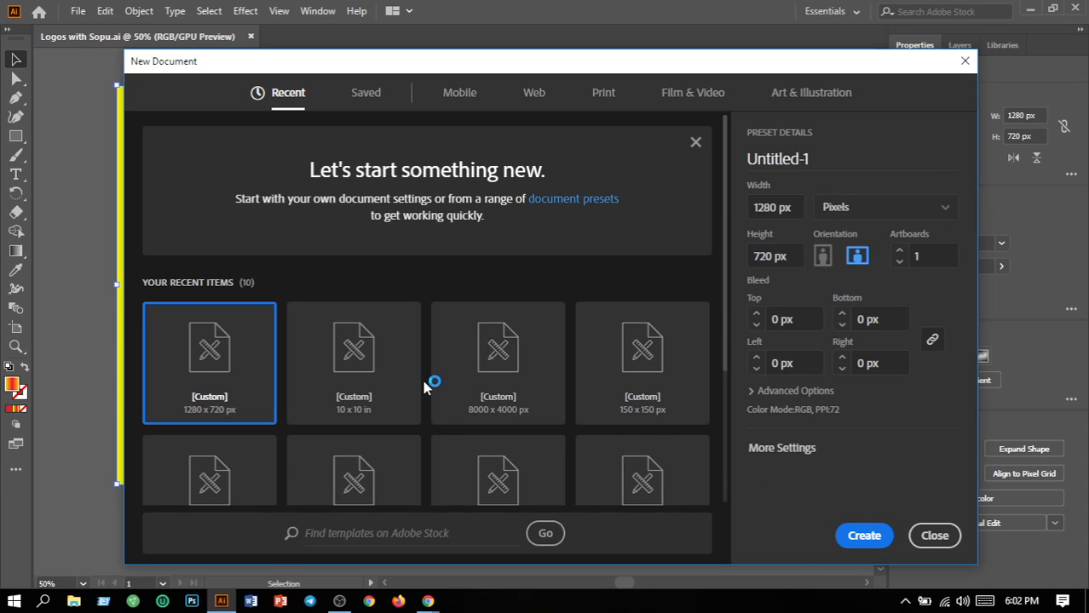
pyautogui.click(862, 537)
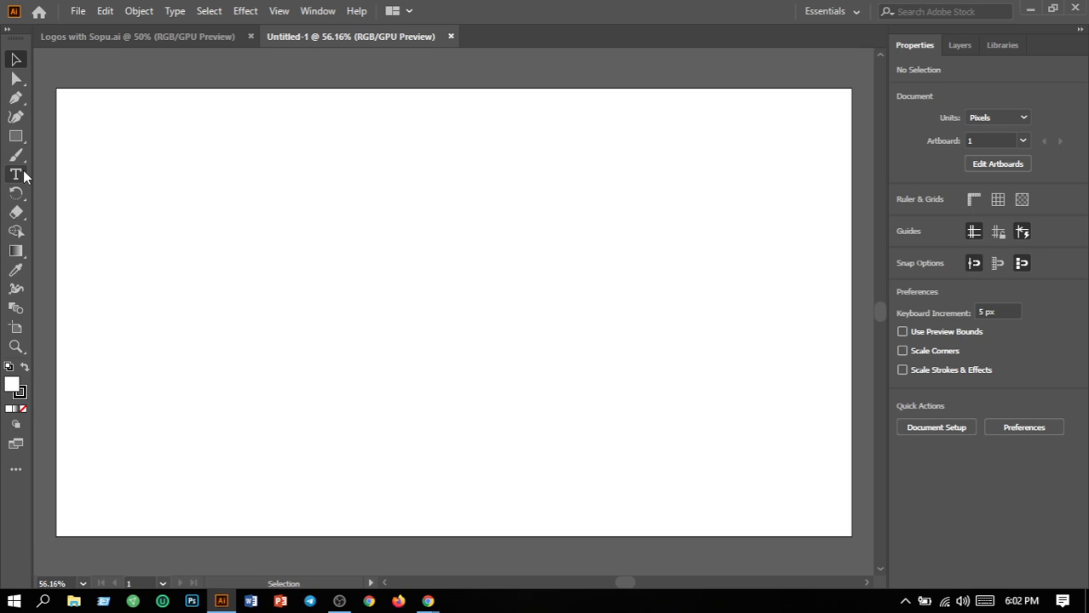
# Leave the Symbol Sprayer for the Selection tool, then pick the Type tool
pyautogui.moveTo(23, 171); pyautogui.dragTo(92, 176)
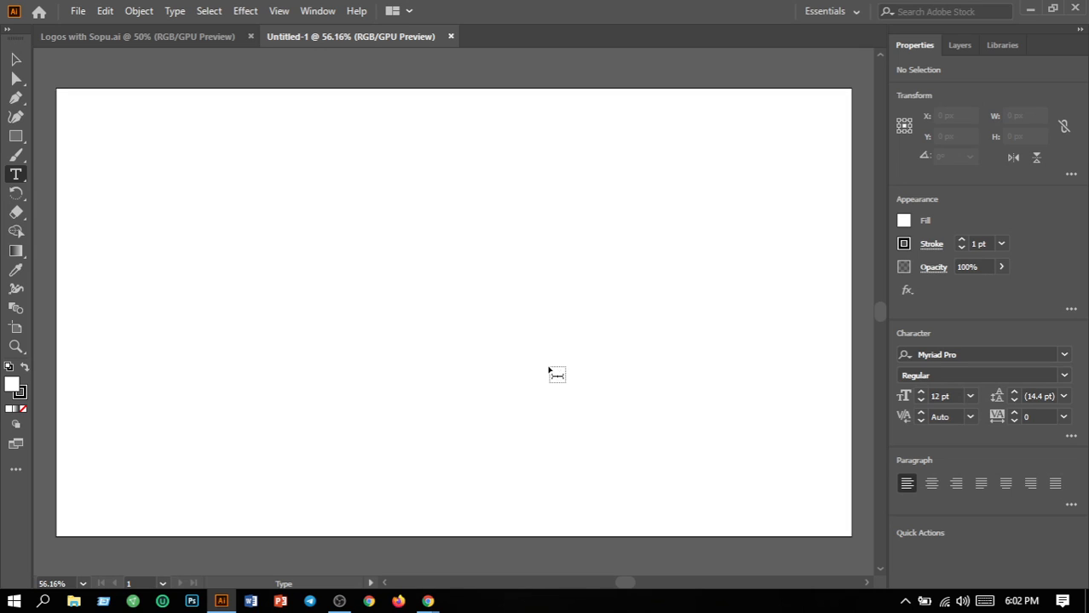
pyautogui.hotkey('shift', 's')
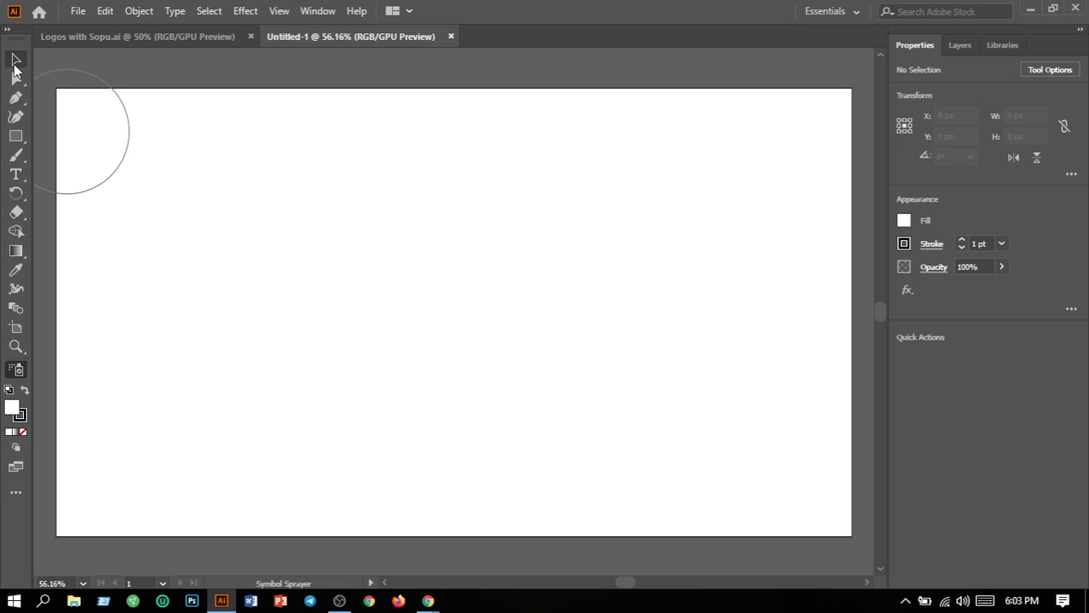
pyautogui.press('v')
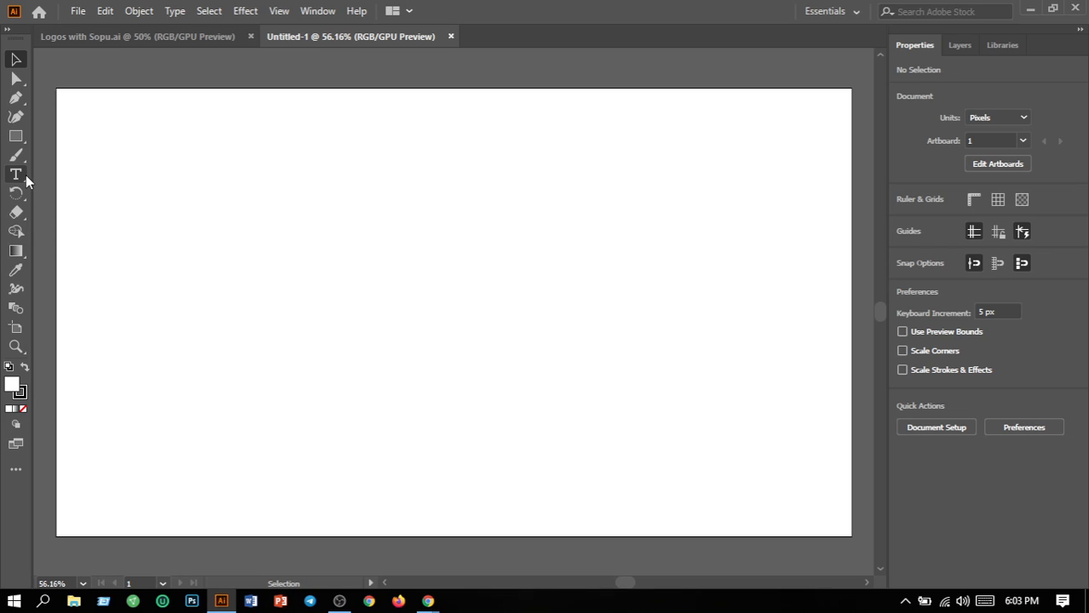
pyautogui.click(23, 175)
# Type a capital S on the artboard and set its size to 60 pt
pyautogui.click(276, 248)
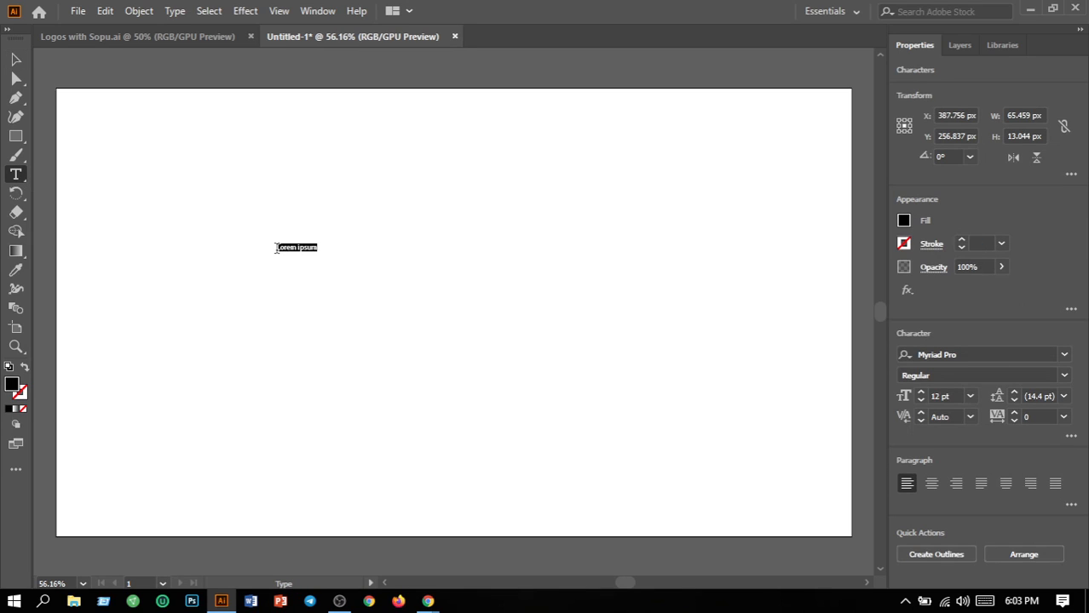
pyautogui.write('S')
pyautogui.moveTo(279, 247); pyautogui.dragTo(268, 247)
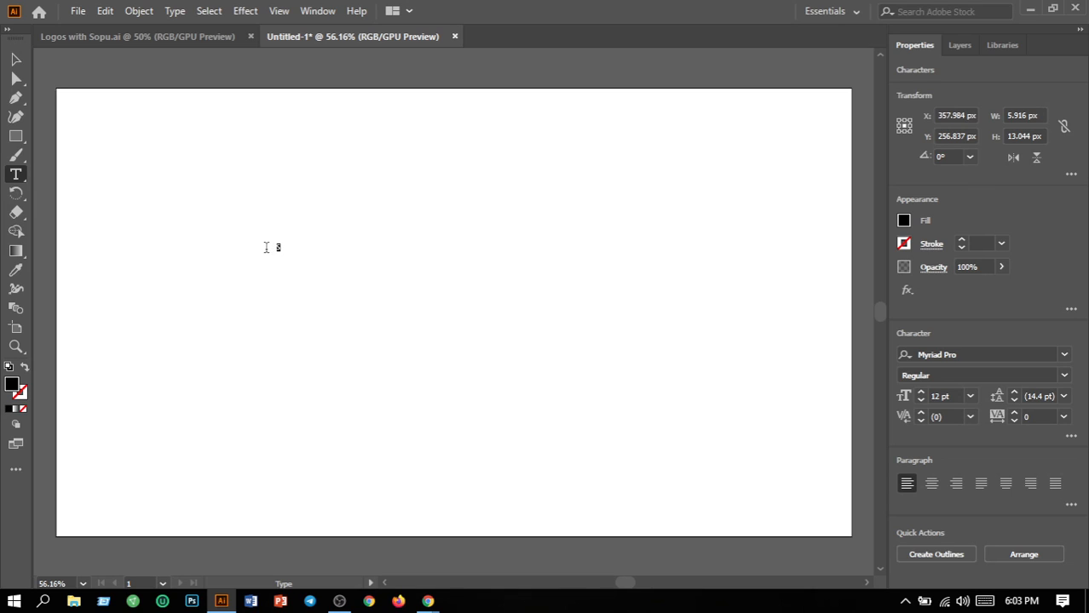
pyautogui.click(970, 397)
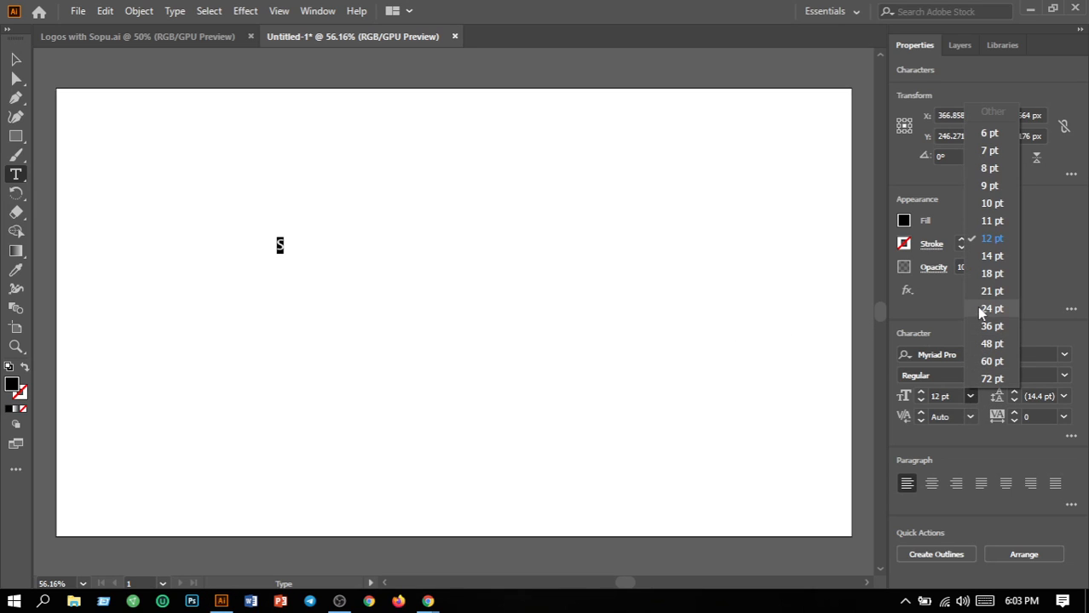
pyautogui.click(986, 362)
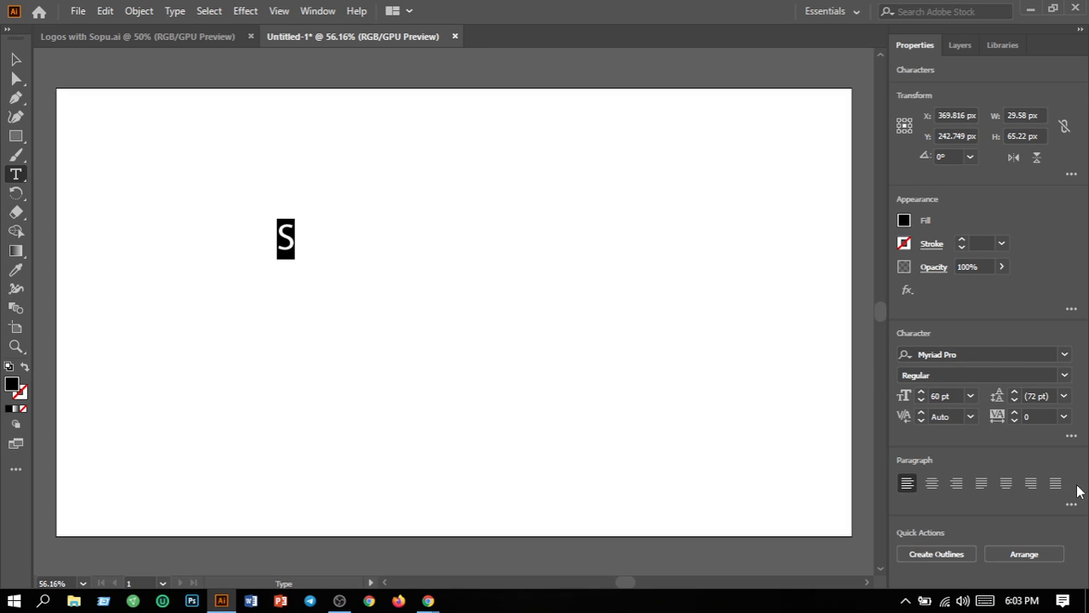
# Preview many typefaces on the S from the font list, keeping Myriad Pro
pyautogui.click(1064, 355)
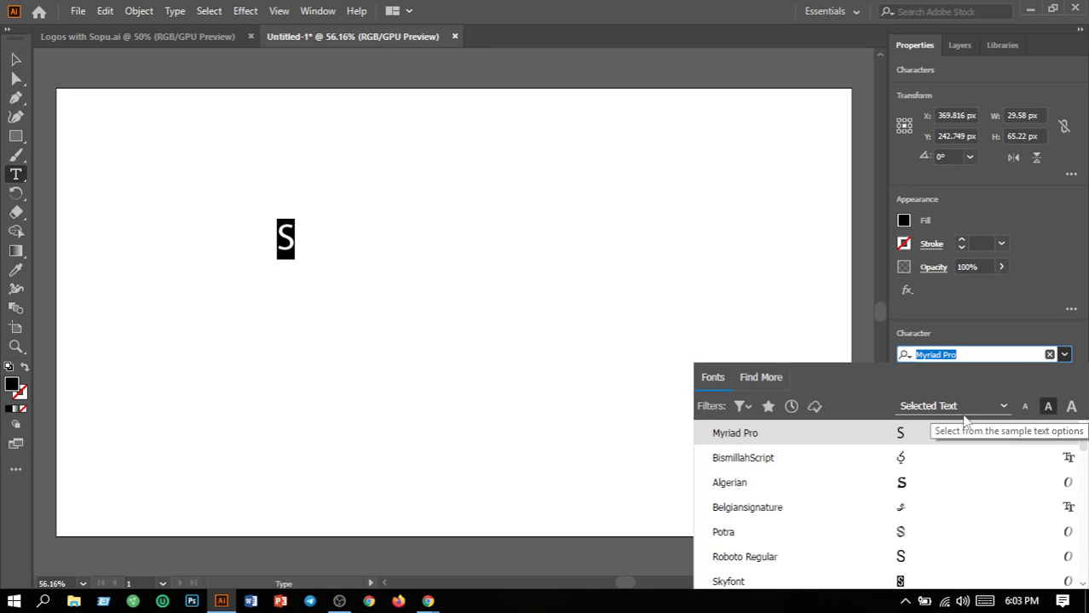
pyautogui.scroll(-5, 908, 545)
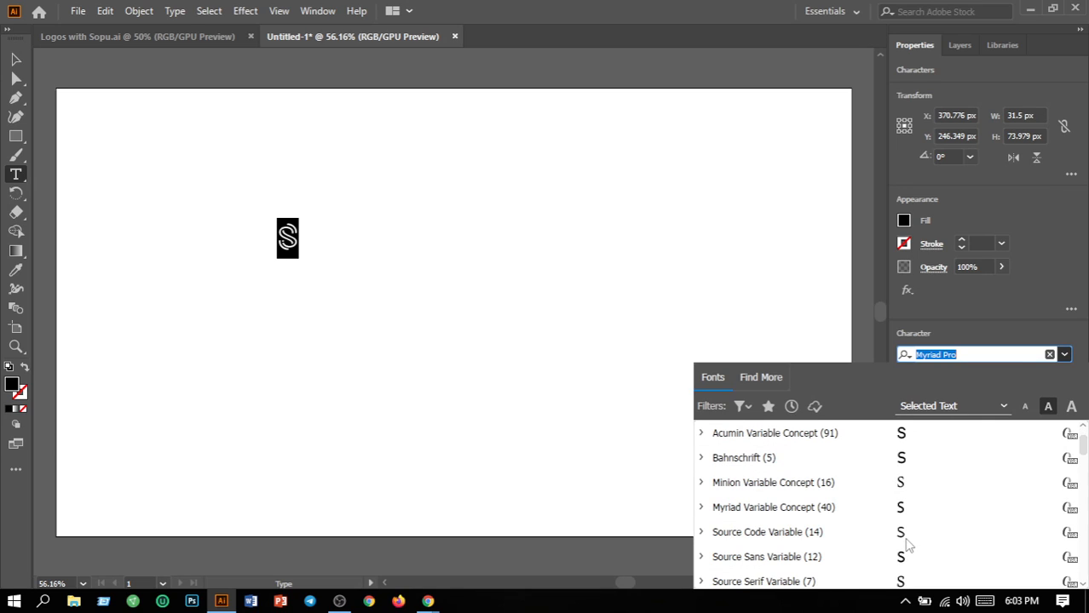
pyautogui.scroll(-3, 908, 543)
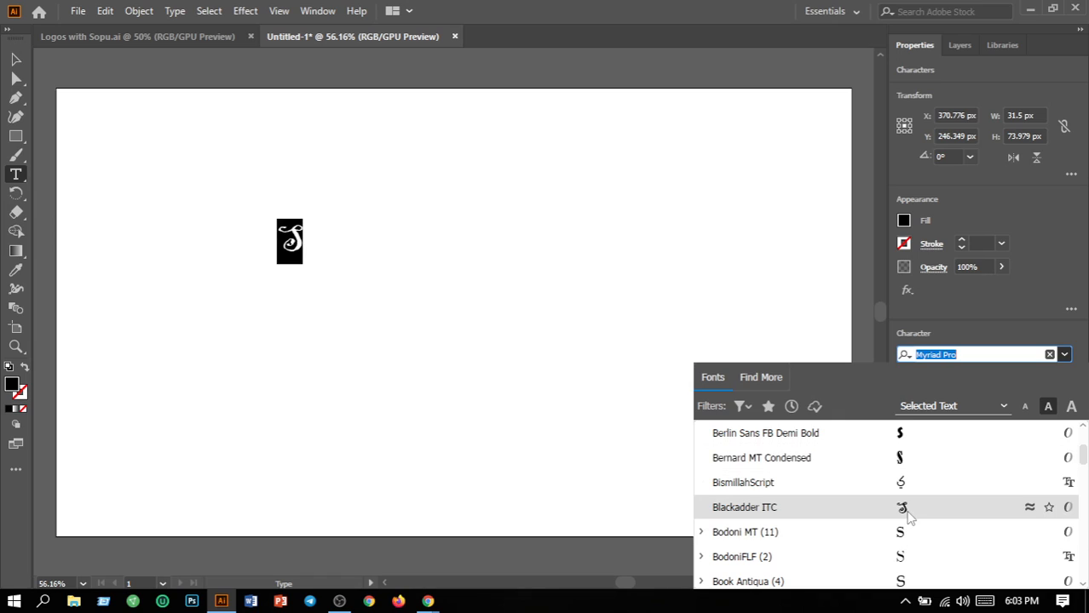
pyautogui.scroll(-2, 908, 517)
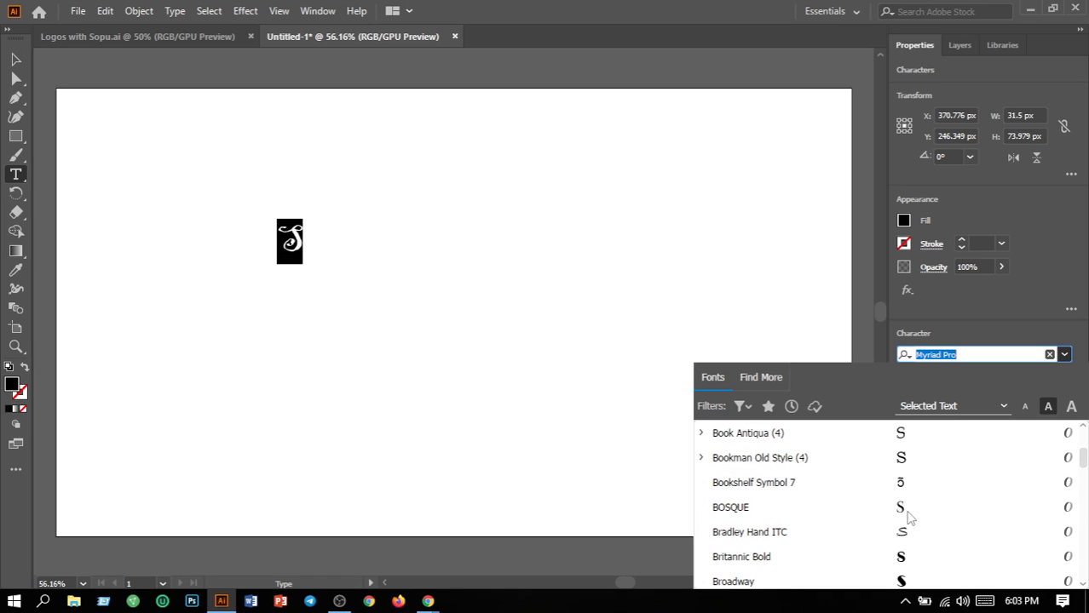
pyautogui.scroll(-2, 909, 518)
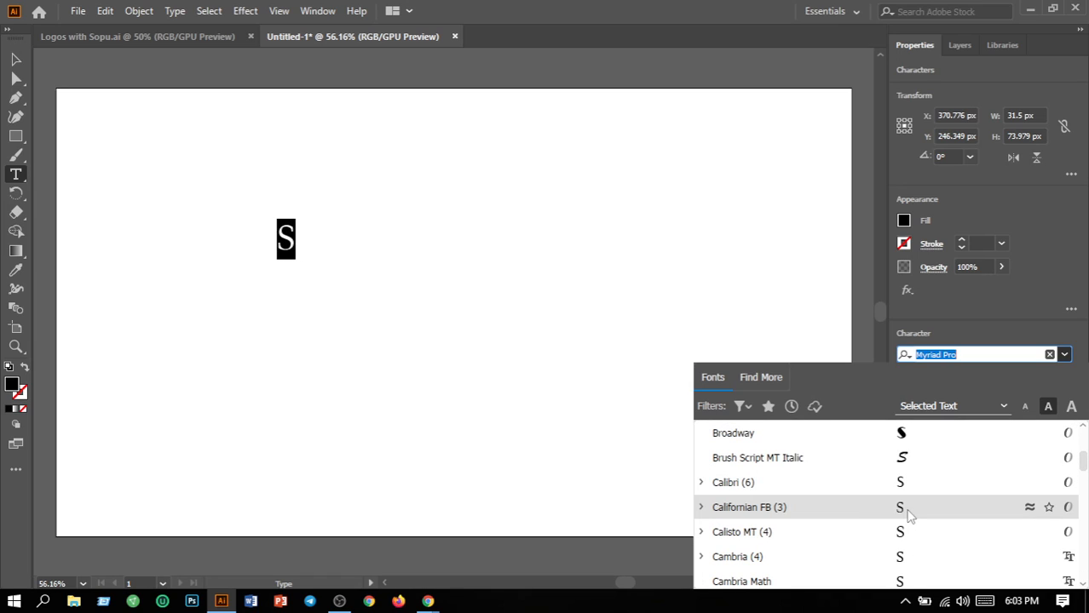
pyautogui.scroll(-1, 908, 517)
pyautogui.scroll(-1, 909, 515)
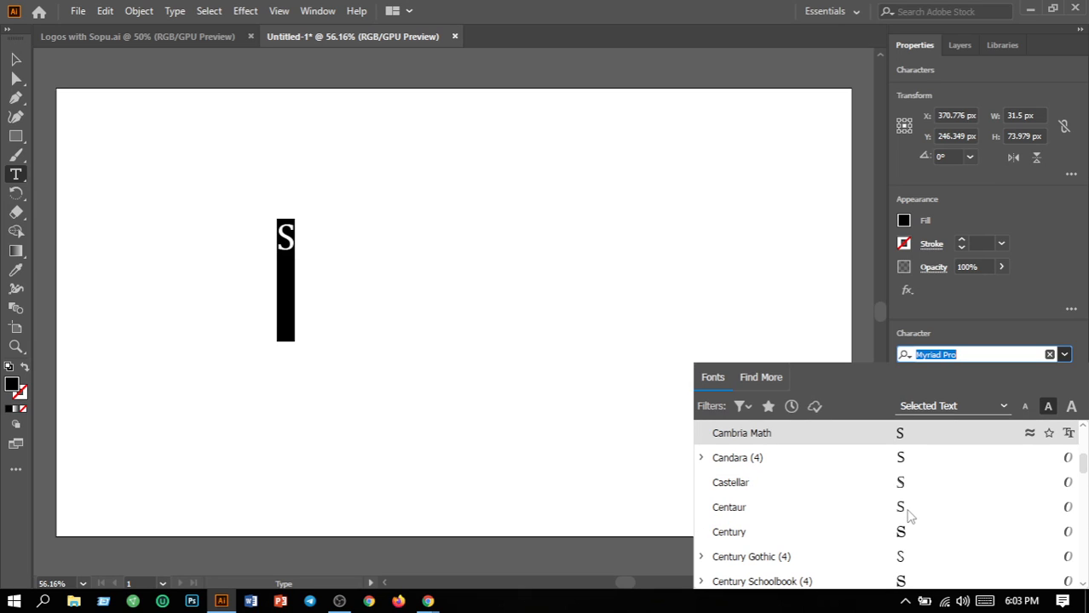
pyautogui.scroll(-1, 909, 515)
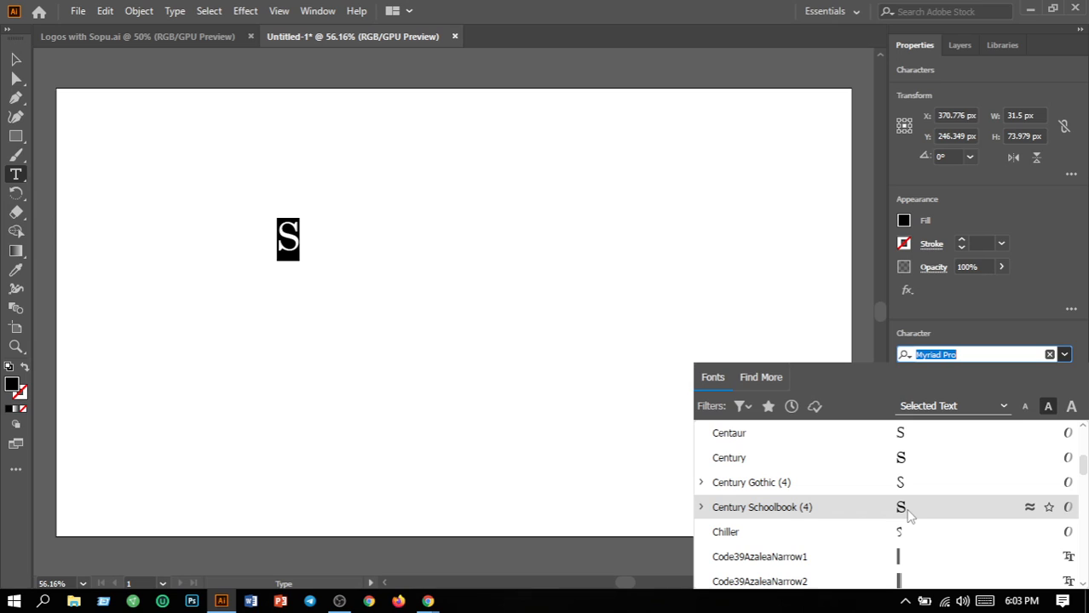
pyautogui.scroll(-5, 908, 515)
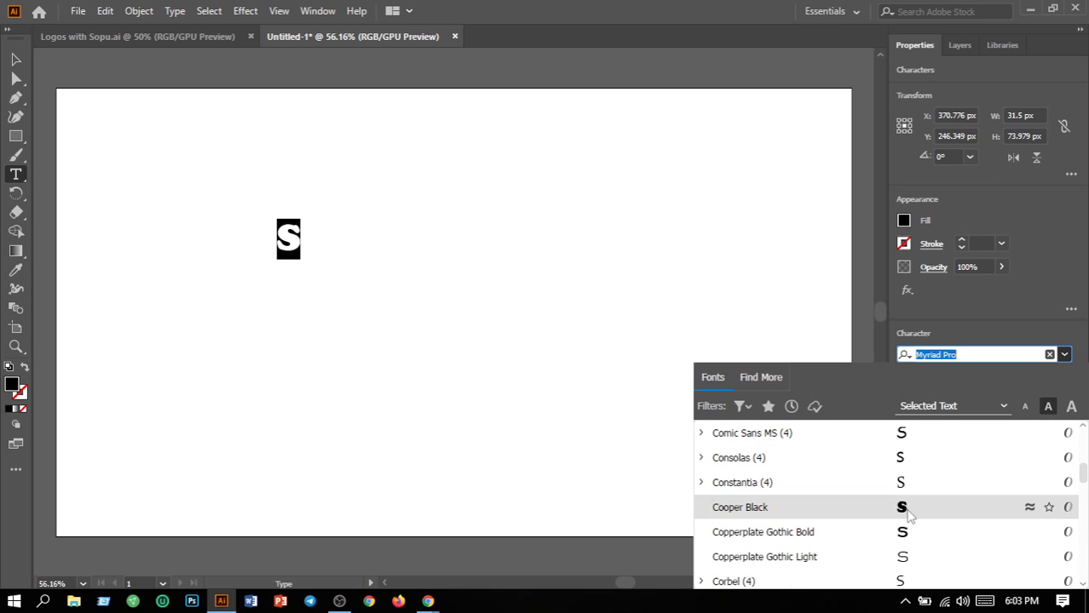
pyautogui.scroll(1, 906, 511)
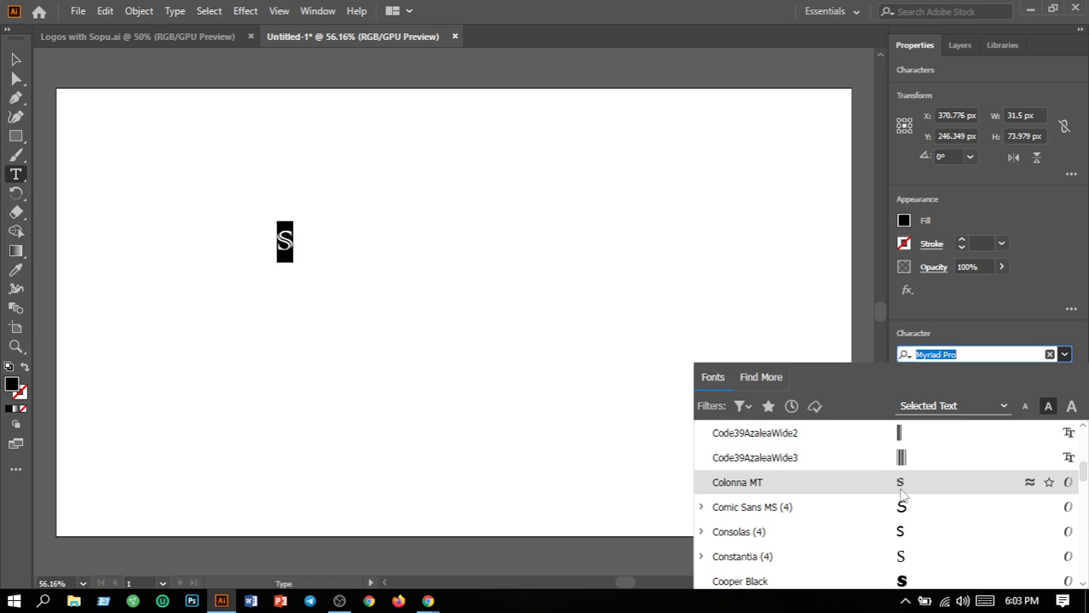
pyautogui.scroll(-2, 903, 493)
pyautogui.scroll(-2, 903, 503)
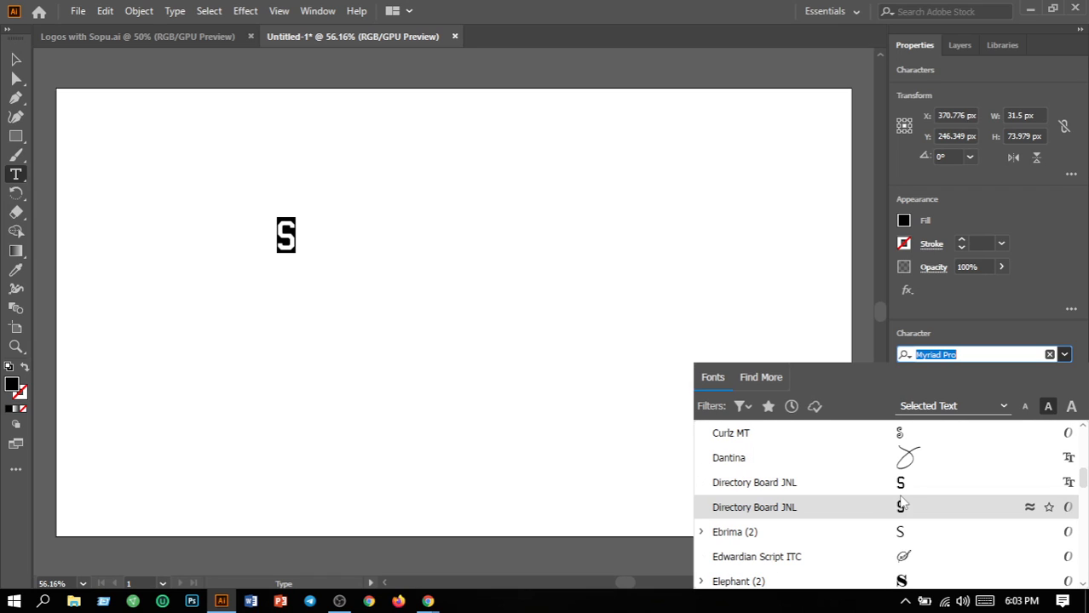
pyautogui.scroll(-1, 905, 558)
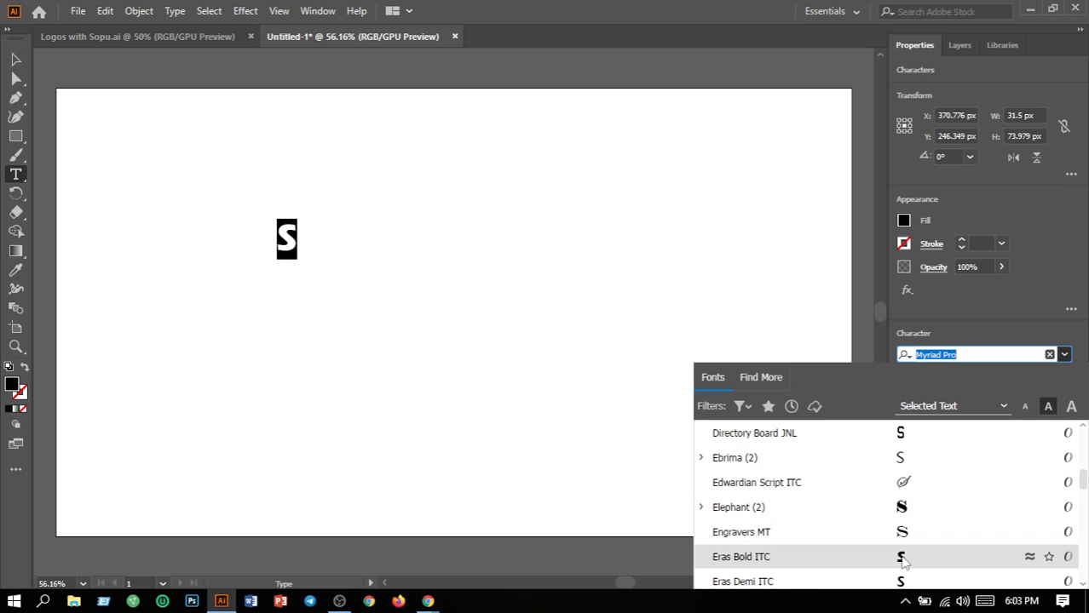
pyautogui.scroll(-2, 905, 559)
pyautogui.scroll(-2, 904, 560)
pyautogui.scroll(-1, 904, 560)
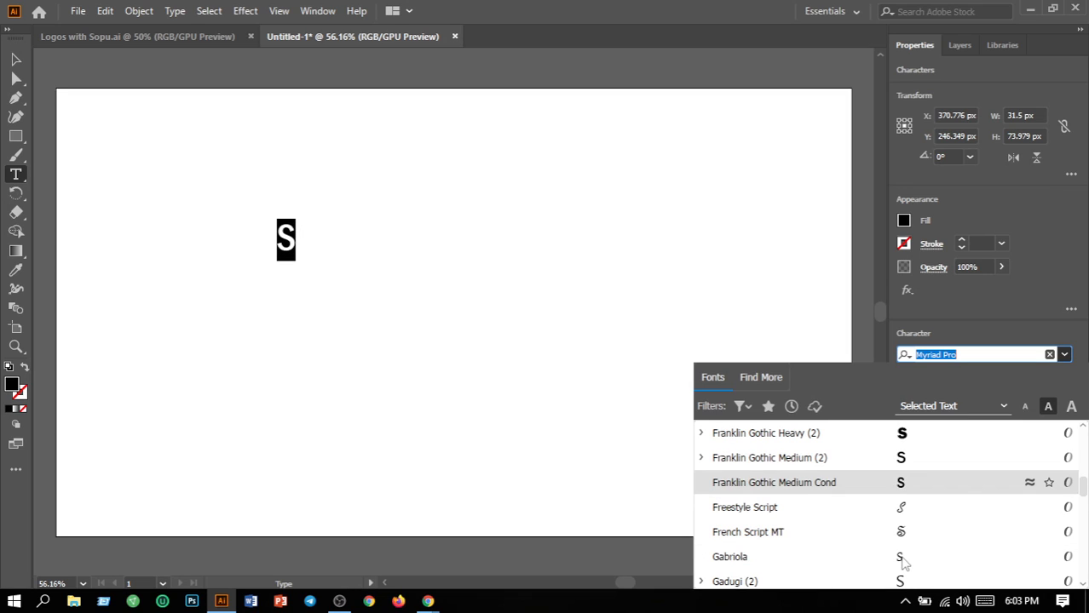
pyautogui.scroll(-5, 901, 562)
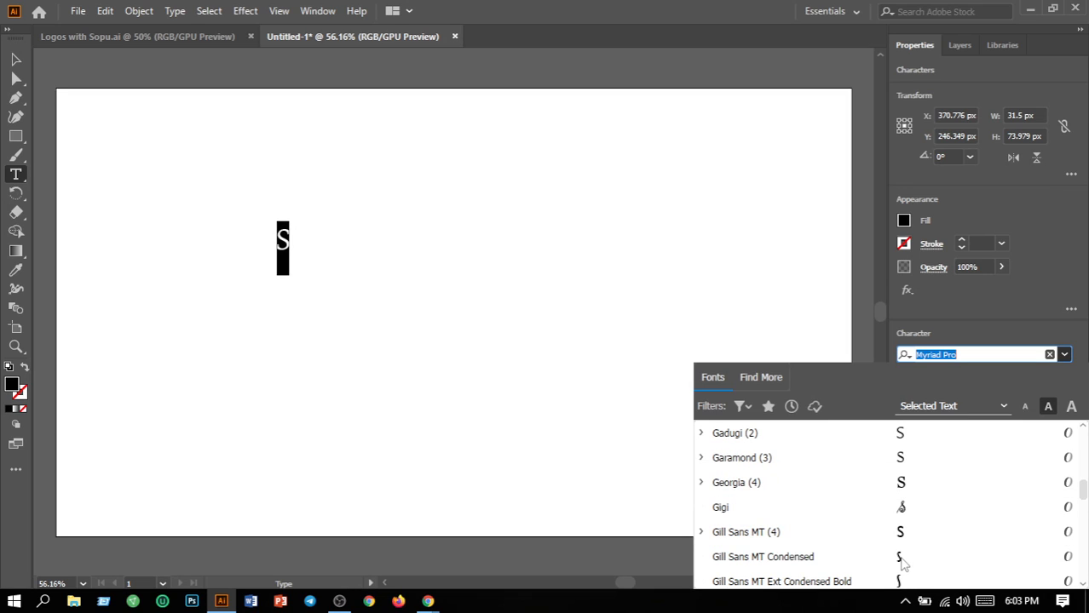
pyautogui.scroll(-3, 901, 562)
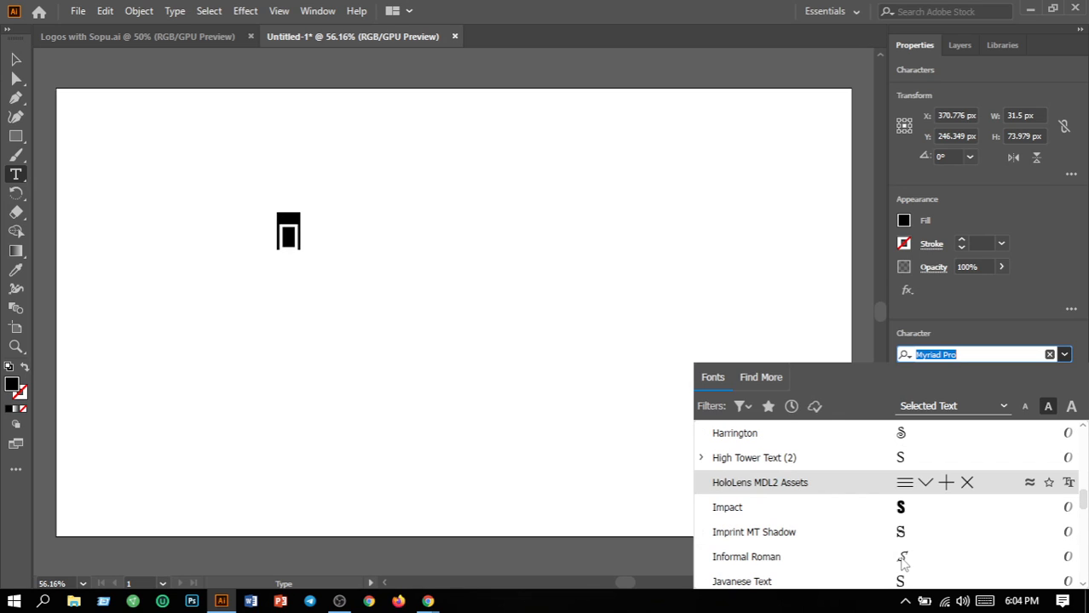
pyautogui.scroll(-2, 901, 563)
pyautogui.scroll(-6, 901, 562)
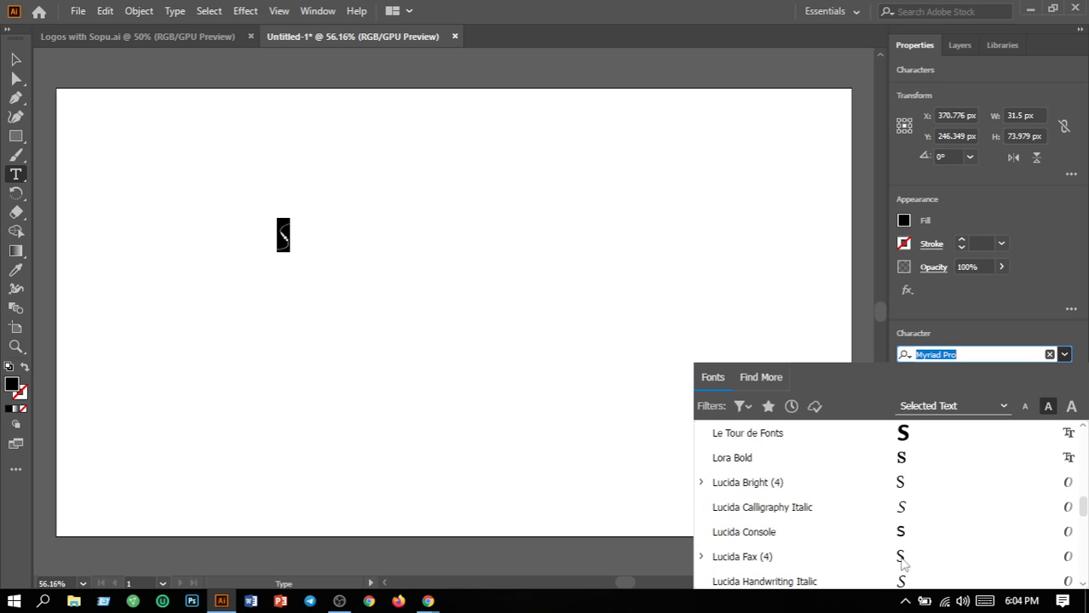
pyautogui.scroll(-6, 901, 562)
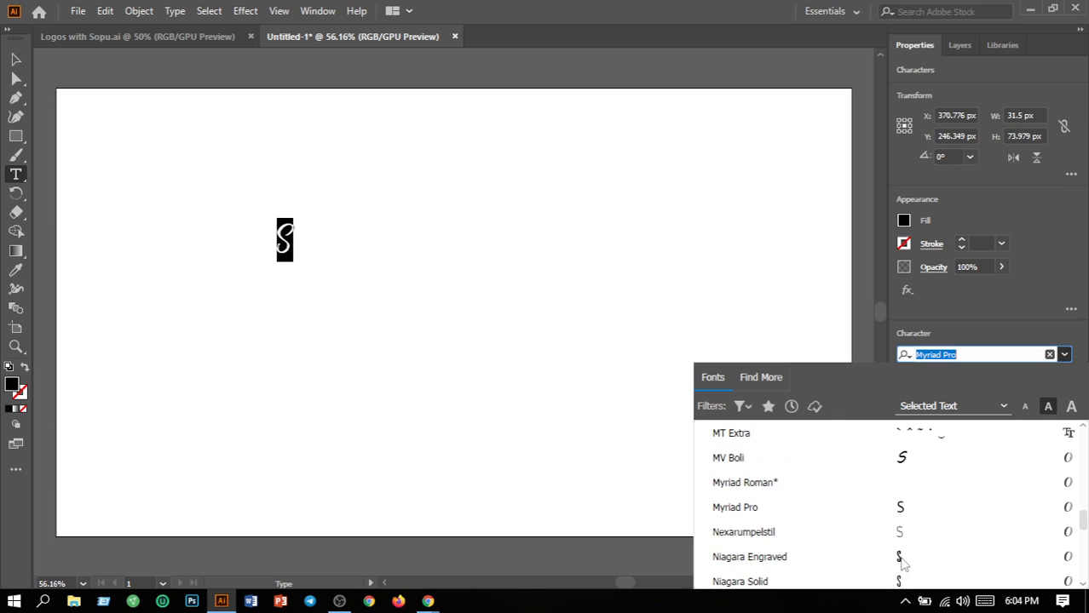
pyautogui.scroll(3, 901, 563)
pyautogui.scroll(-7, 901, 562)
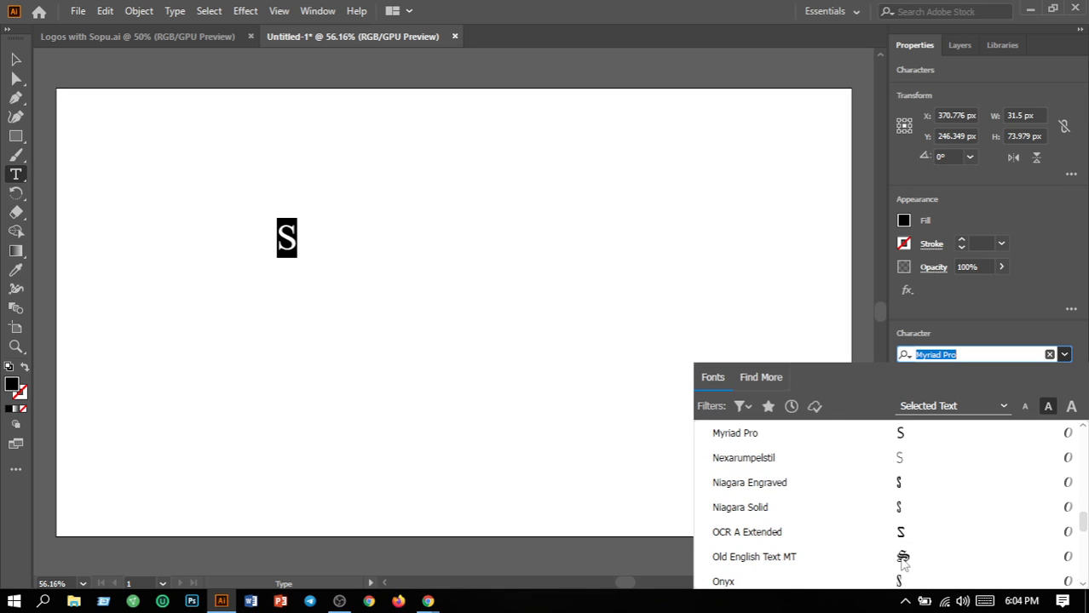
pyautogui.scroll(2, 902, 562)
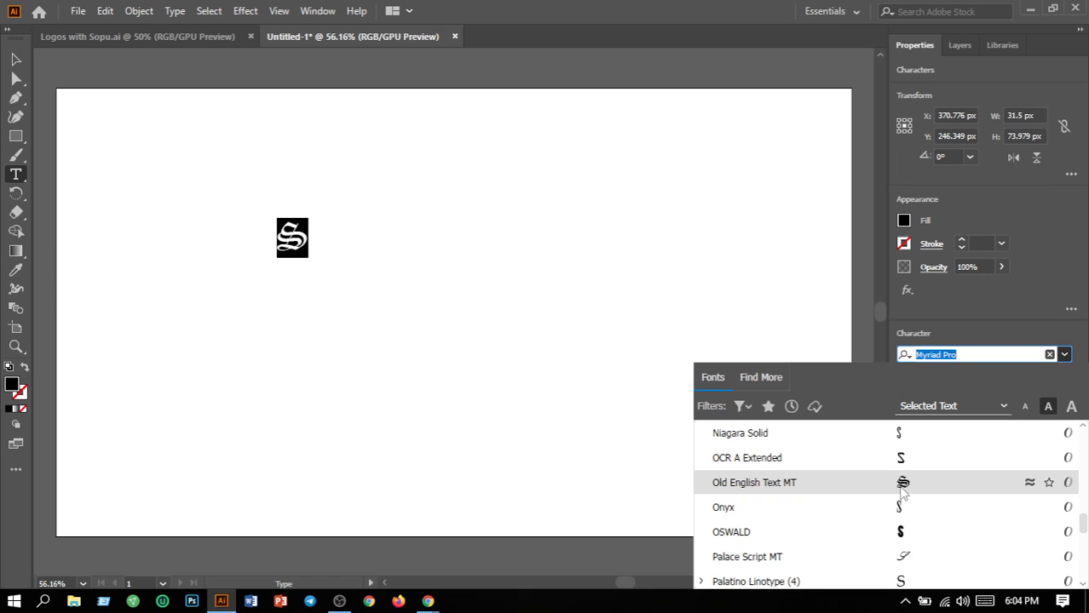
pyautogui.scroll(-5, 902, 492)
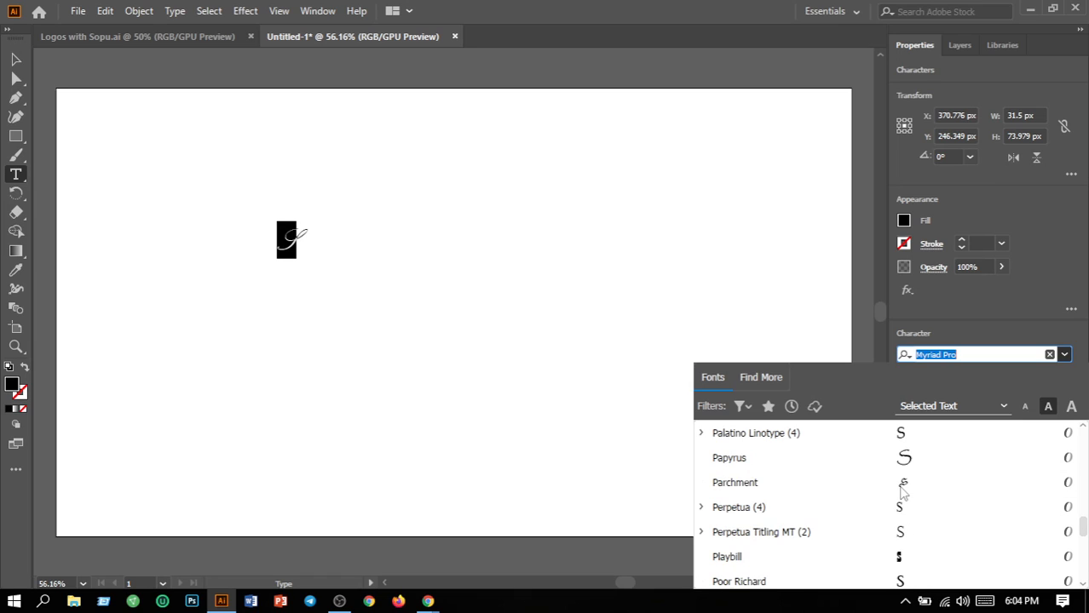
pyautogui.scroll(-4, 902, 492)
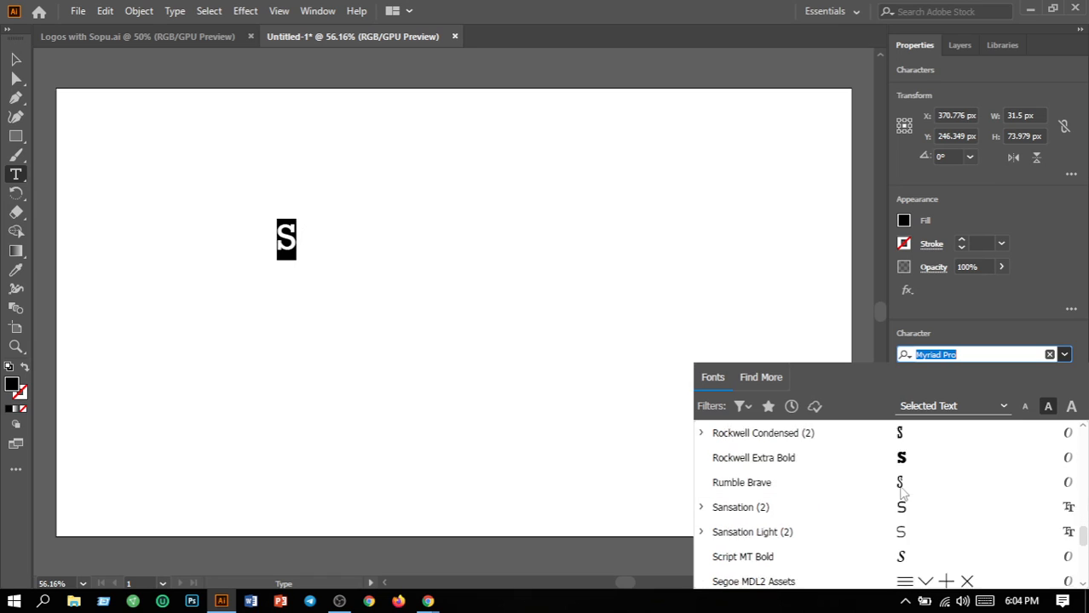
pyautogui.scroll(-6, 902, 492)
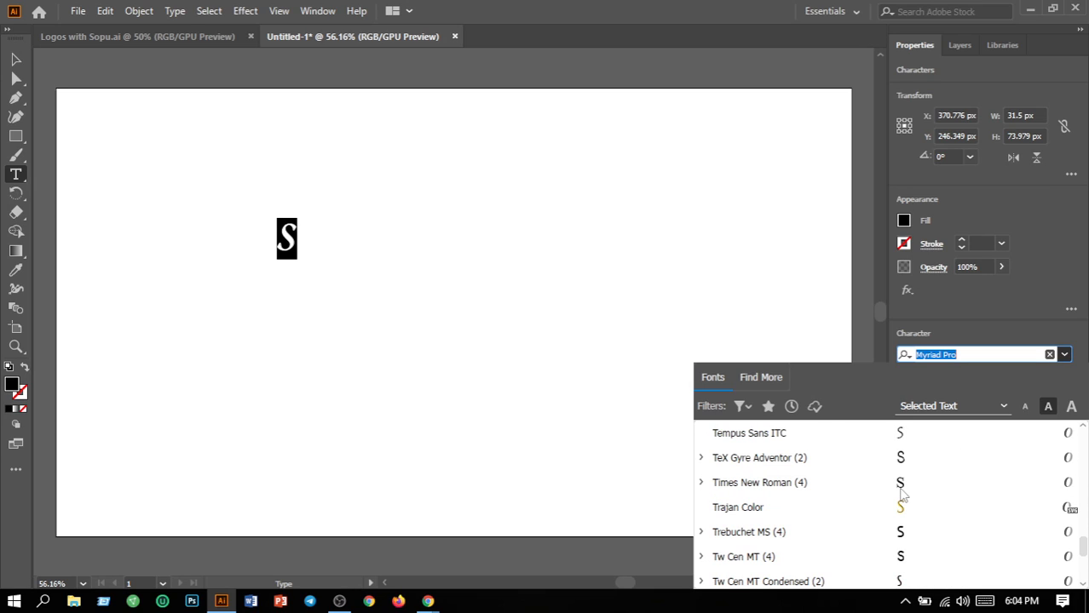
pyautogui.scroll(3, 903, 497)
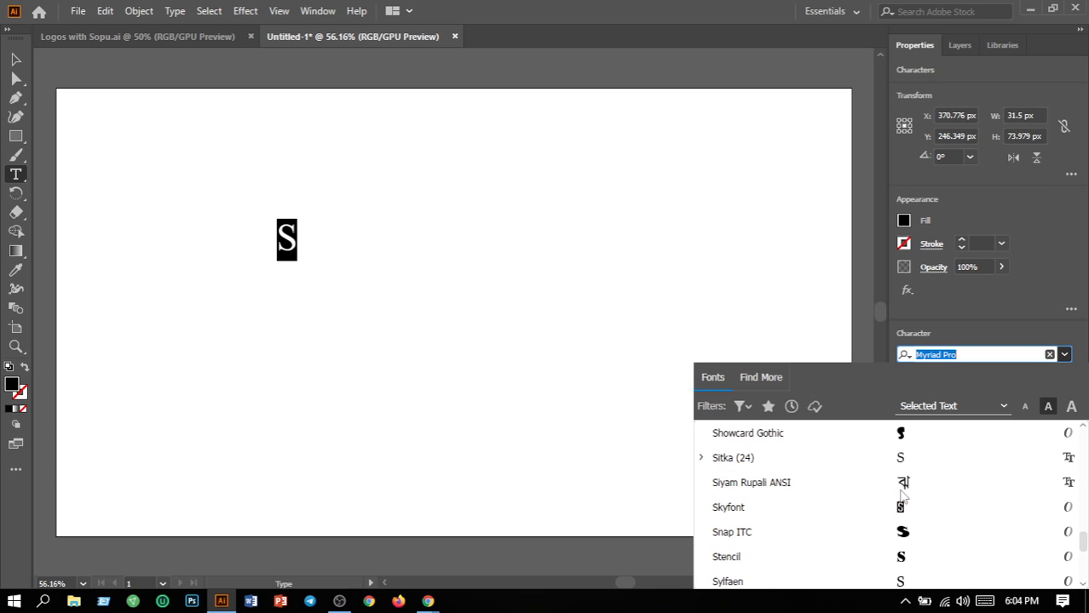
pyautogui.click(138, 37)
# Check that the Sopu's Creation signature in the Logos with Sopu.ai cover uses Parchment
pyautogui.click(134, 37)
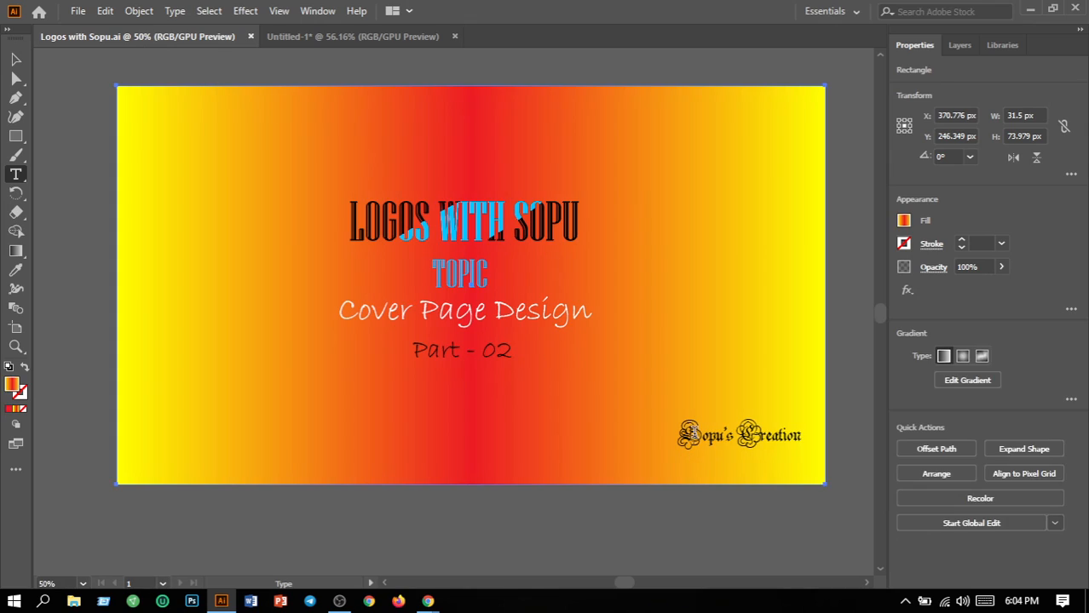
pyautogui.moveTo(696, 434); pyautogui.dragTo(679, 429)
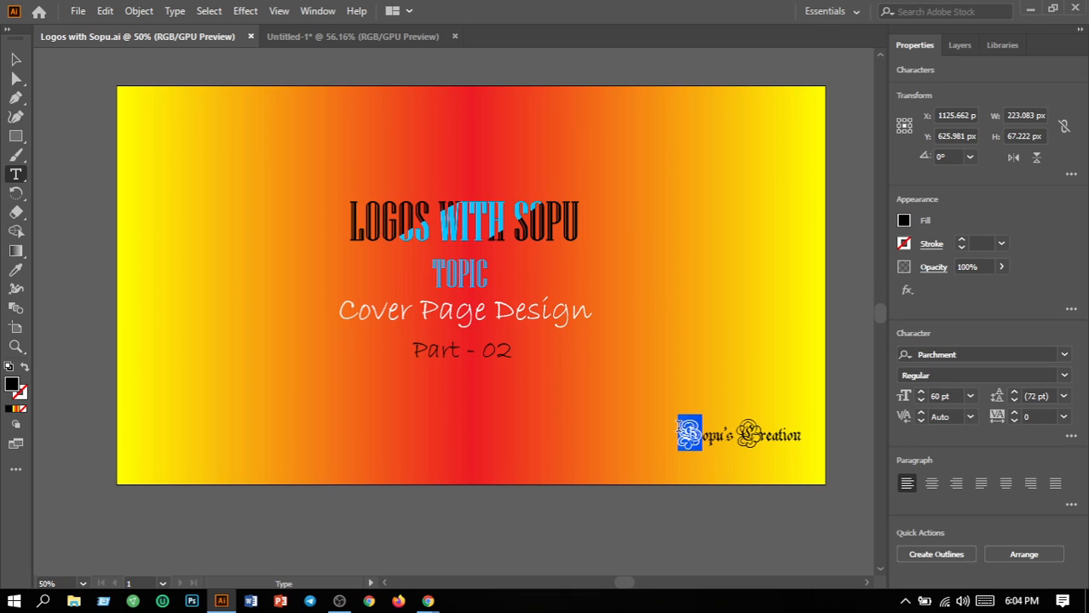
pyautogui.click(340, 37)
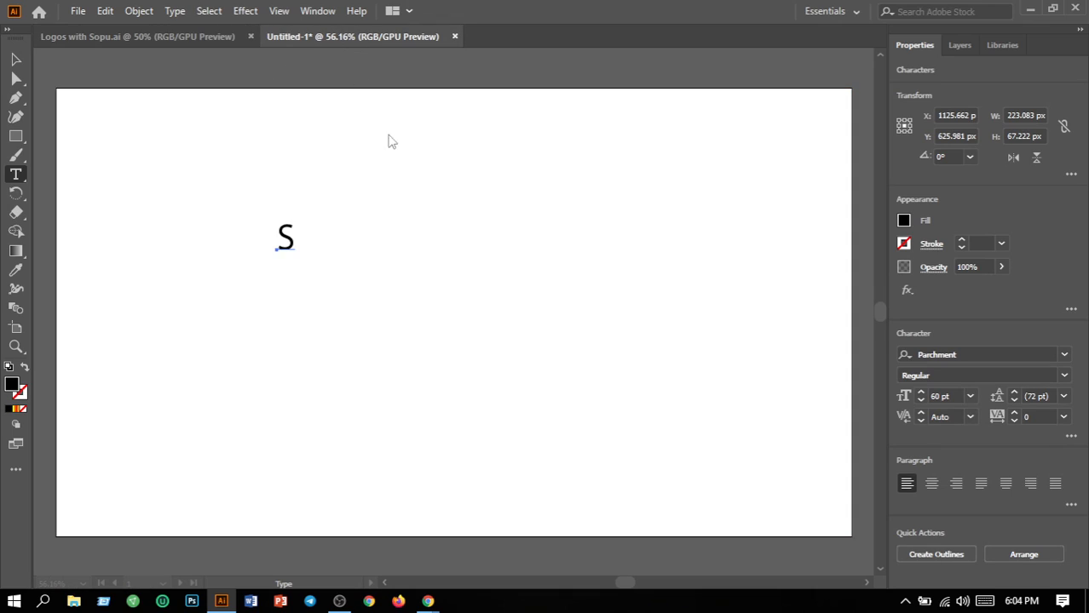
# Set the 60 pt S in the Parchment font from the Character panel
pyautogui.click(1064, 355)
pyautogui.scroll(-5, 817, 470)
pyautogui.scroll(-20, 817, 470)
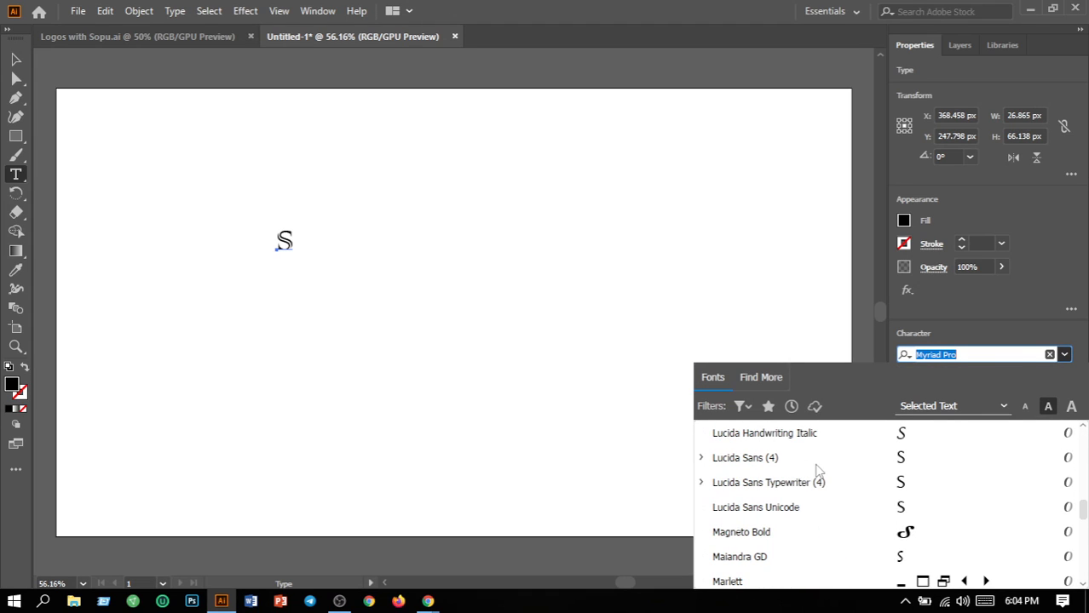
pyautogui.scroll(-15, 816, 470)
pyautogui.scroll(-7, 816, 471)
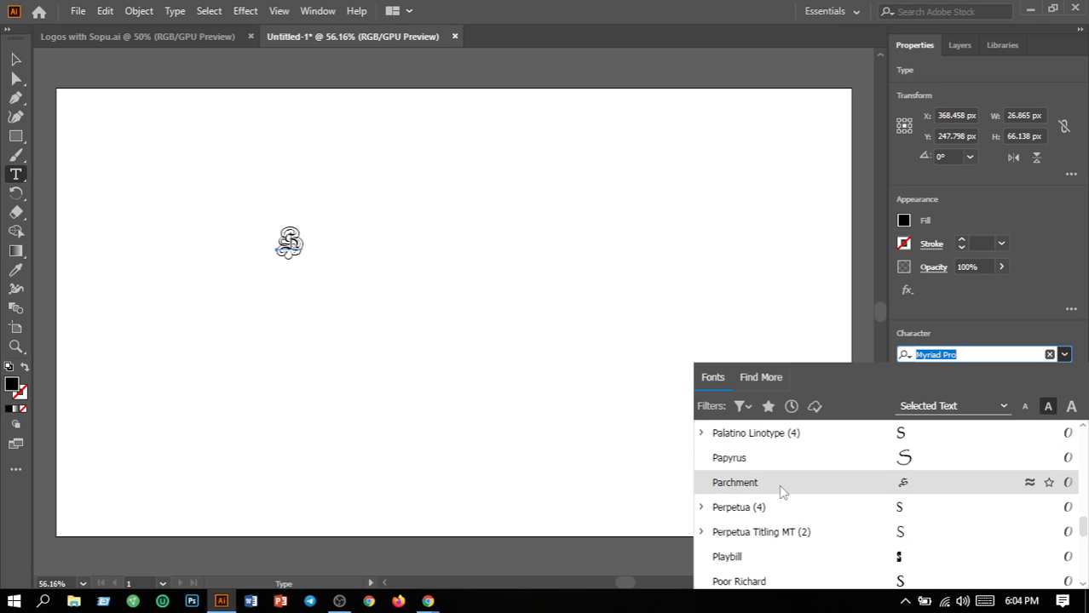
pyautogui.click(734, 482)
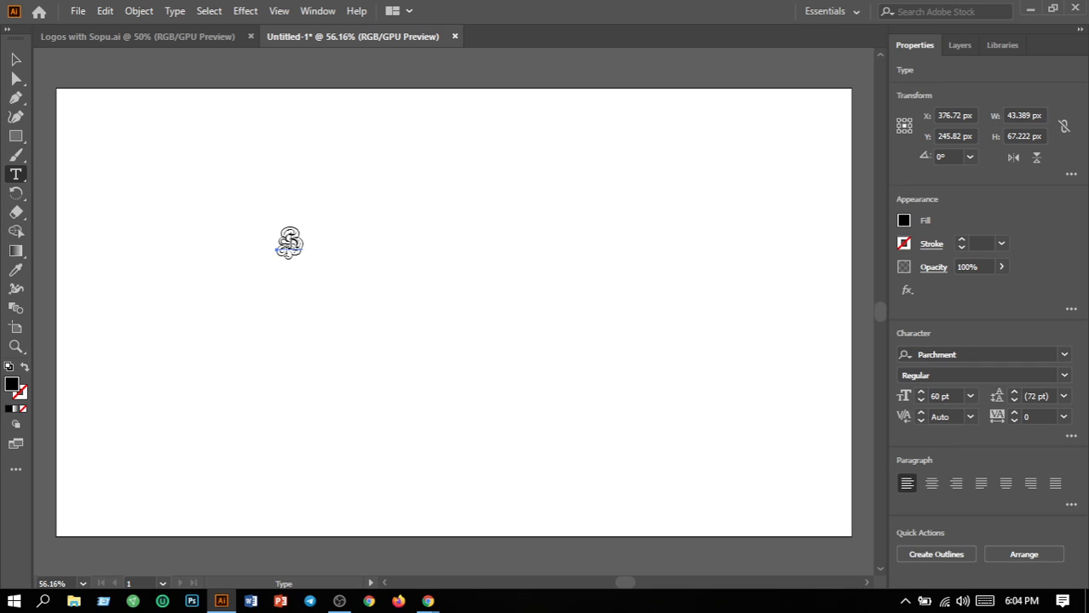
pyautogui.click(16, 59)
# Alt-drag copies of the Parchment S up and to the right
pyautogui.click(394, 284)
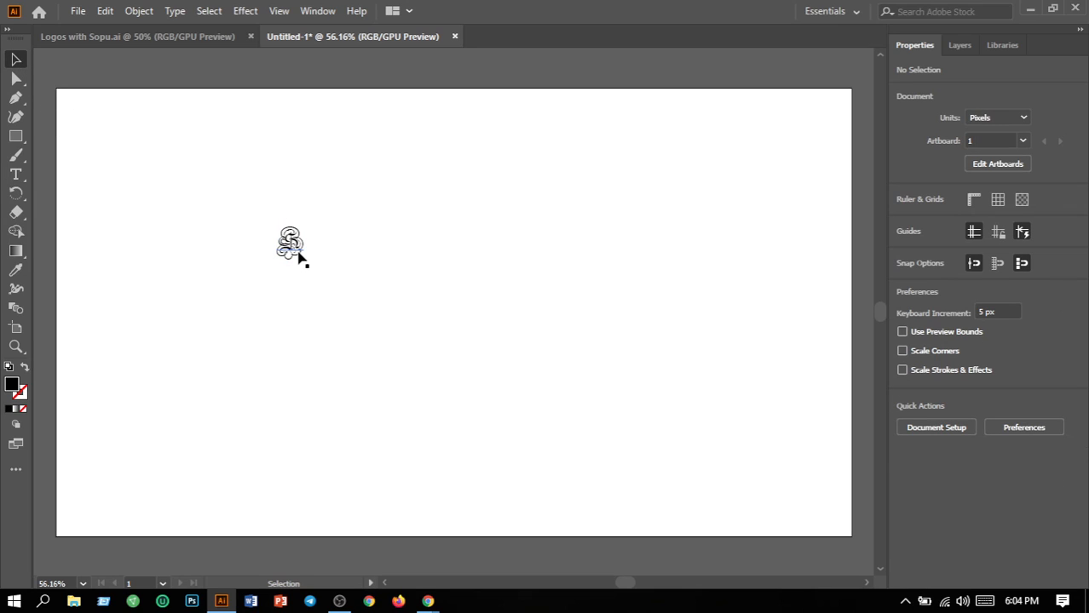
pyautogui.moveTo(300, 258); pyautogui.dragTo(376, 275)
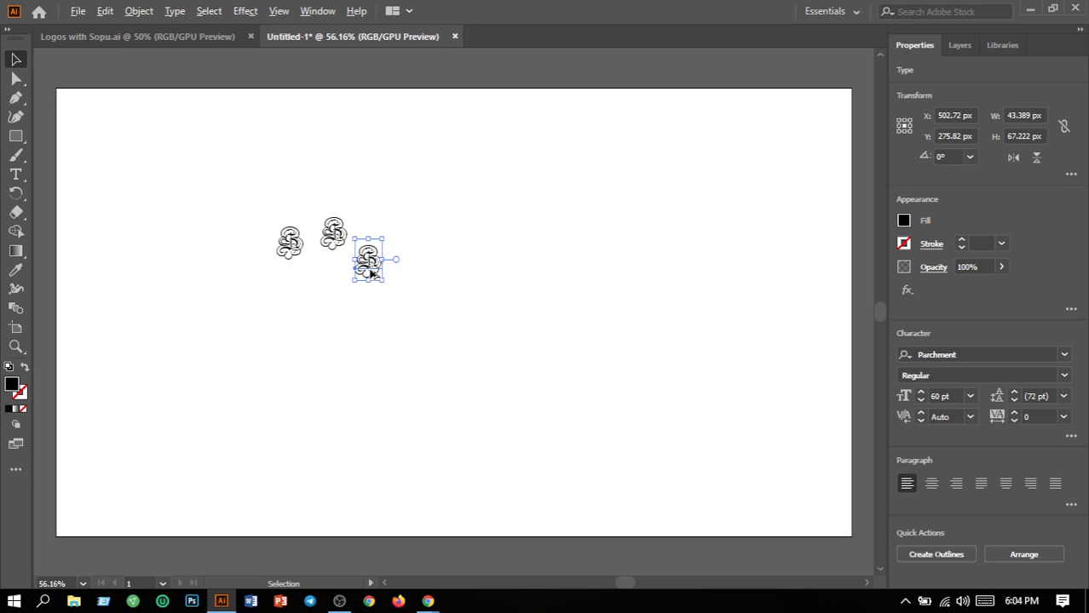
pyautogui.moveTo(370, 272); pyautogui.dragTo(476, 364)
pyautogui.click(333, 332)
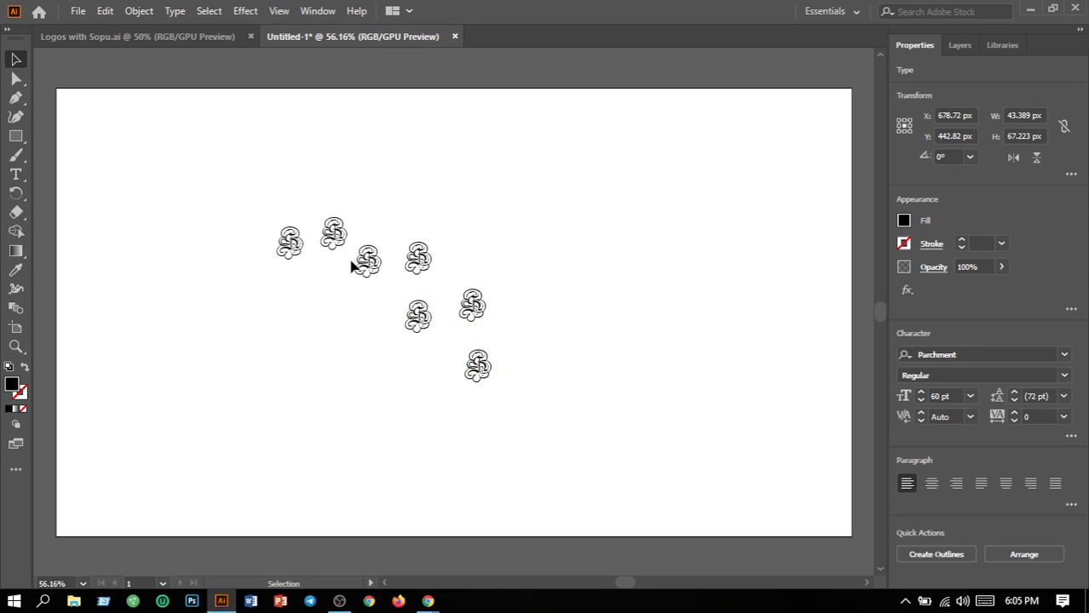
# Gather several S copies into a tight cluster beside the original on the left
pyautogui.moveTo(327, 255); pyautogui.dragTo(298, 287)
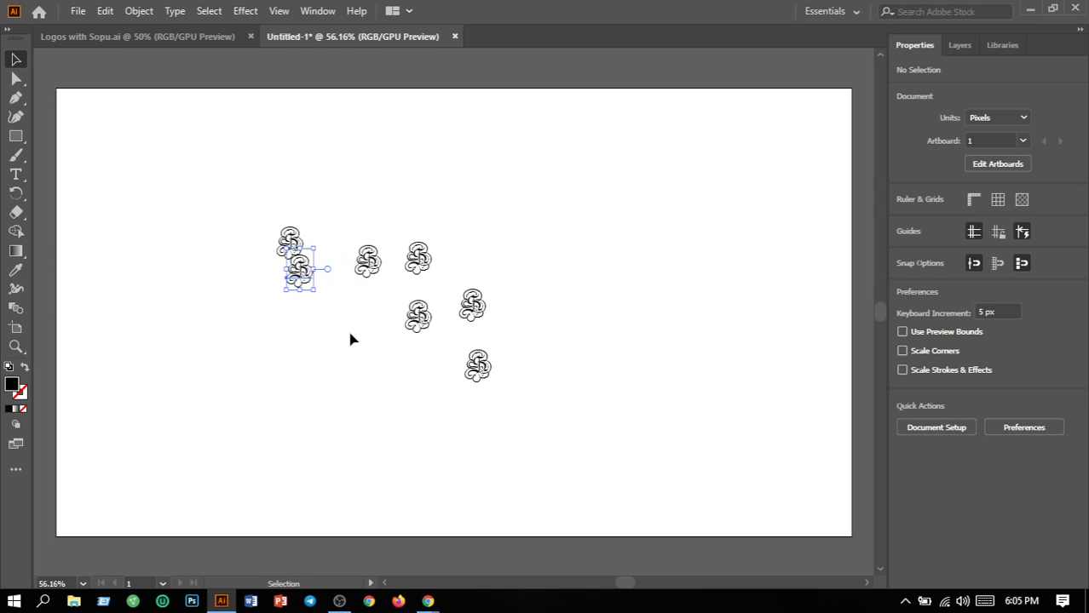
pyautogui.click(383, 271)
pyautogui.moveTo(366, 262); pyautogui.dragTo(326, 249)
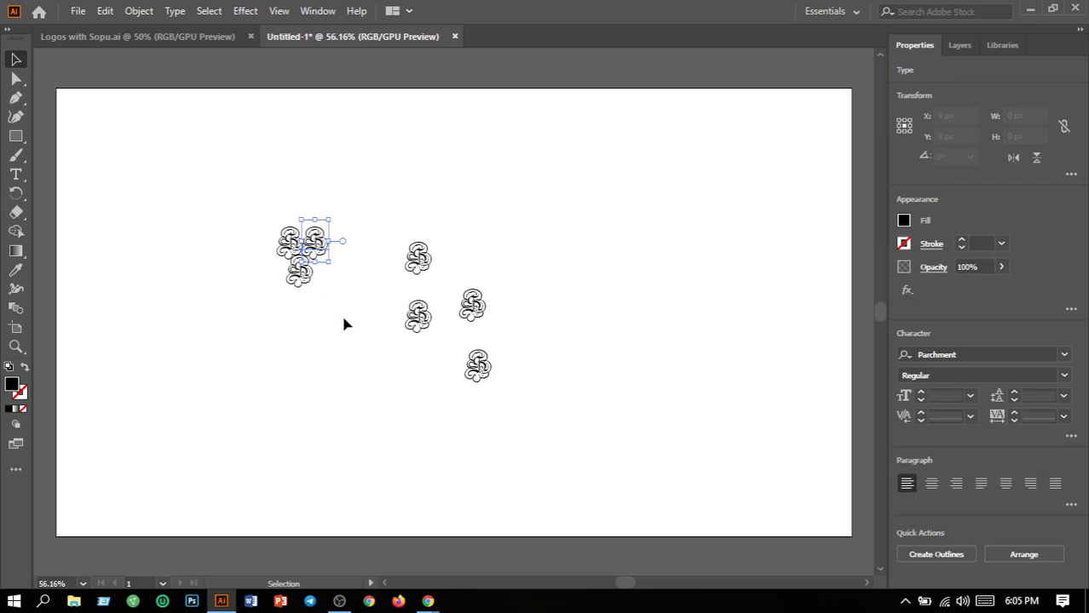
pyautogui.click(349, 324)
pyautogui.moveTo(415, 324); pyautogui.dragTo(321, 279)
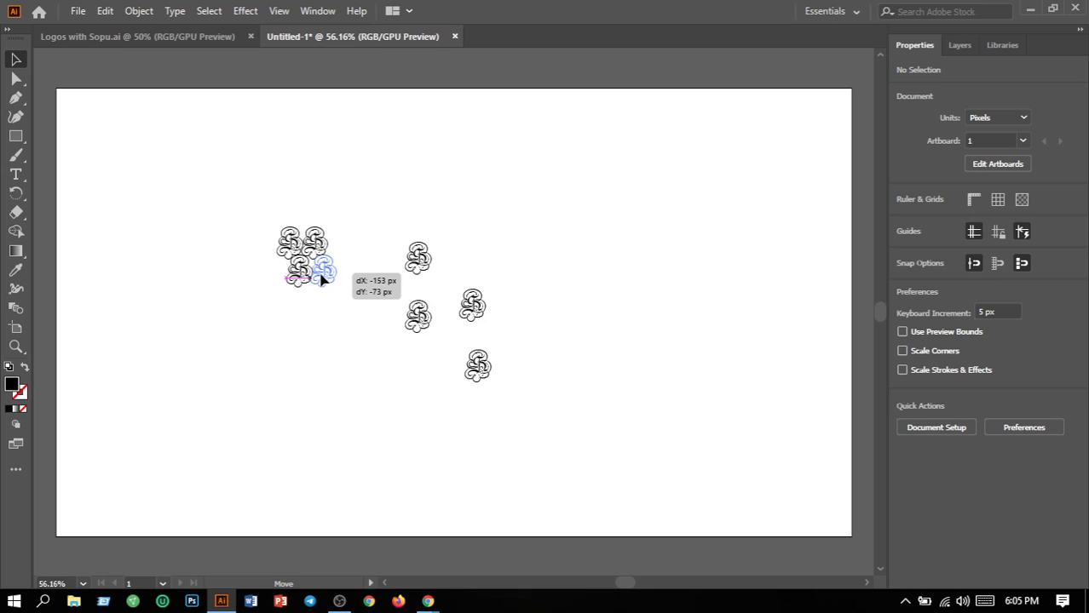
pyautogui.moveTo(321, 279); pyautogui.dragTo(321, 279)
# Pack the three loose S copies into the left cluster and Alt-drag one duplicate out beside it
pyautogui.click(324, 366)
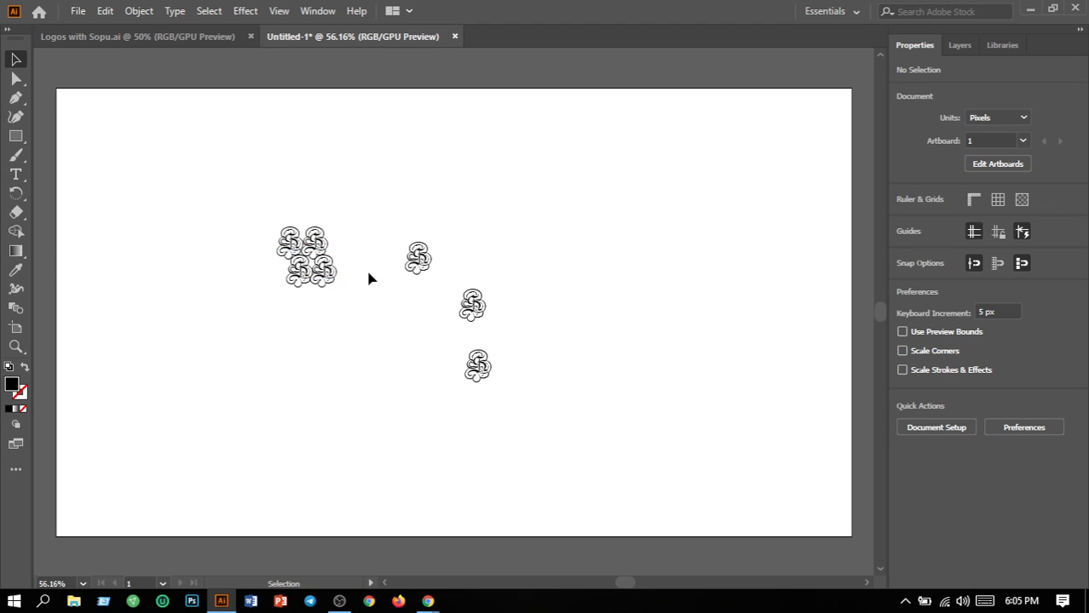
pyautogui.moveTo(419, 282); pyautogui.dragTo(273, 292)
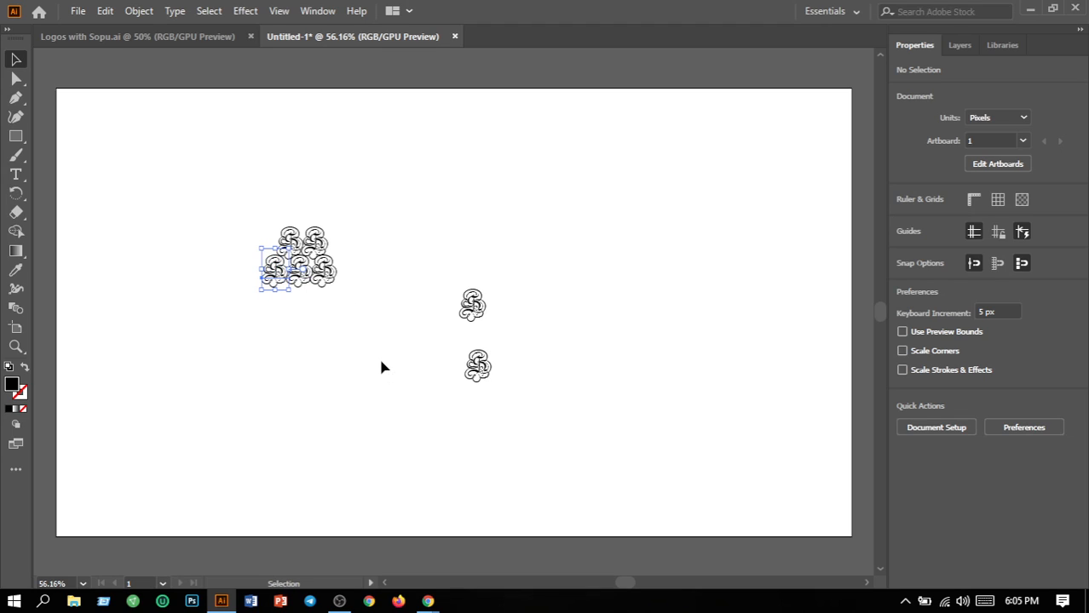
pyautogui.moveTo(469, 307); pyautogui.dragTo(282, 304)
pyautogui.moveTo(470, 378); pyautogui.dragTo(303, 313)
pyautogui.click(336, 359)
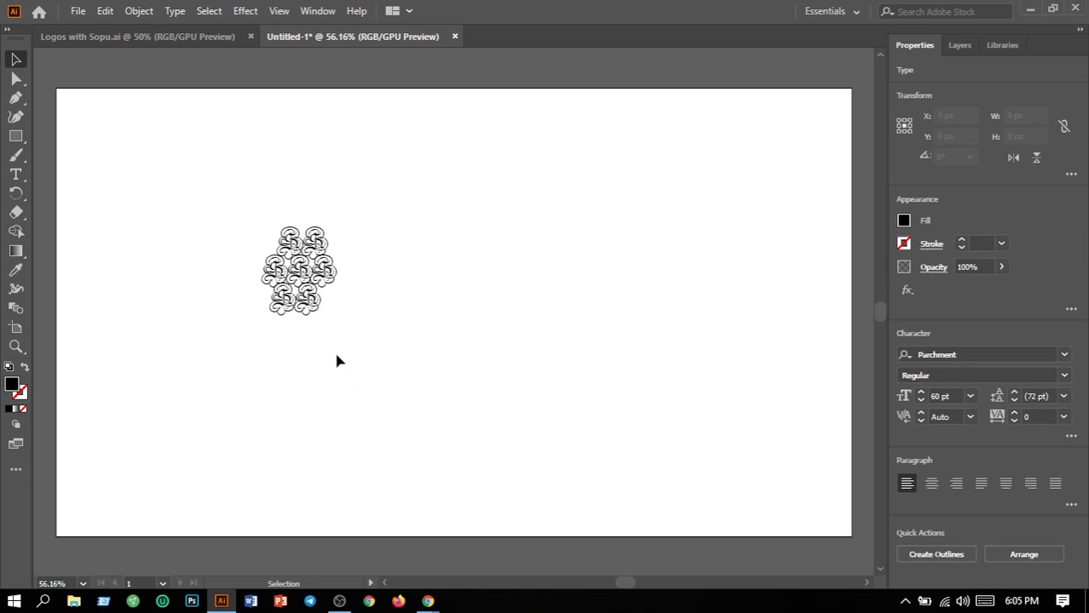
pyautogui.moveTo(312, 311); pyautogui.dragTo(313, 312)
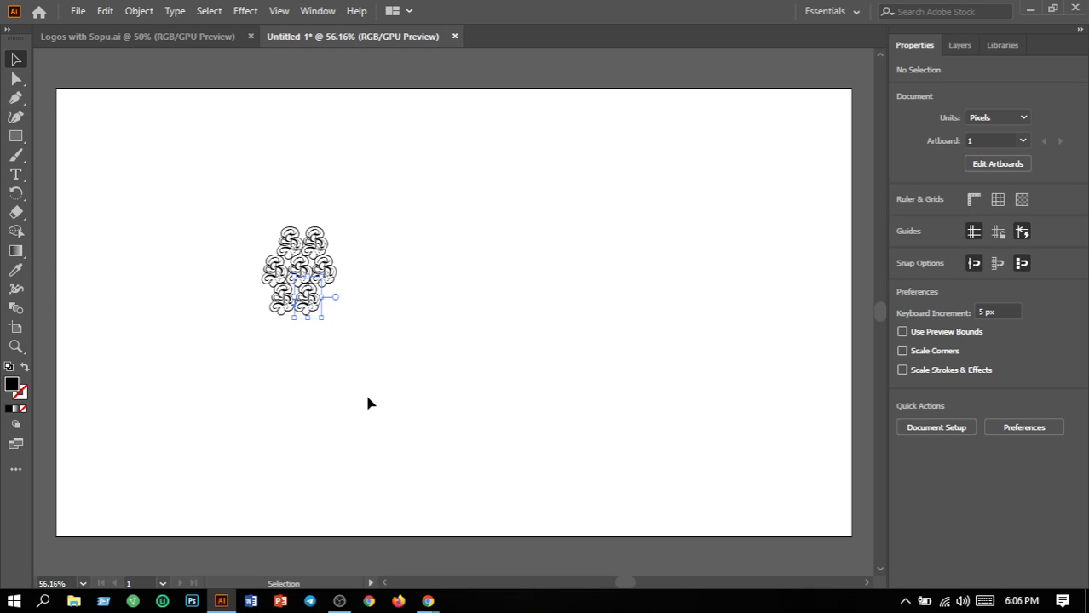
pyautogui.click(326, 336)
pyautogui.moveTo(328, 287); pyautogui.dragTo(410, 294)
# Move the overlapping and loose S copies into the cluster's lower-right side
pyautogui.click(559, 338)
pyautogui.moveTo(418, 221); pyautogui.dragTo(443, 167)
pyautogui.moveTo(388, 223); pyautogui.dragTo(330, 297)
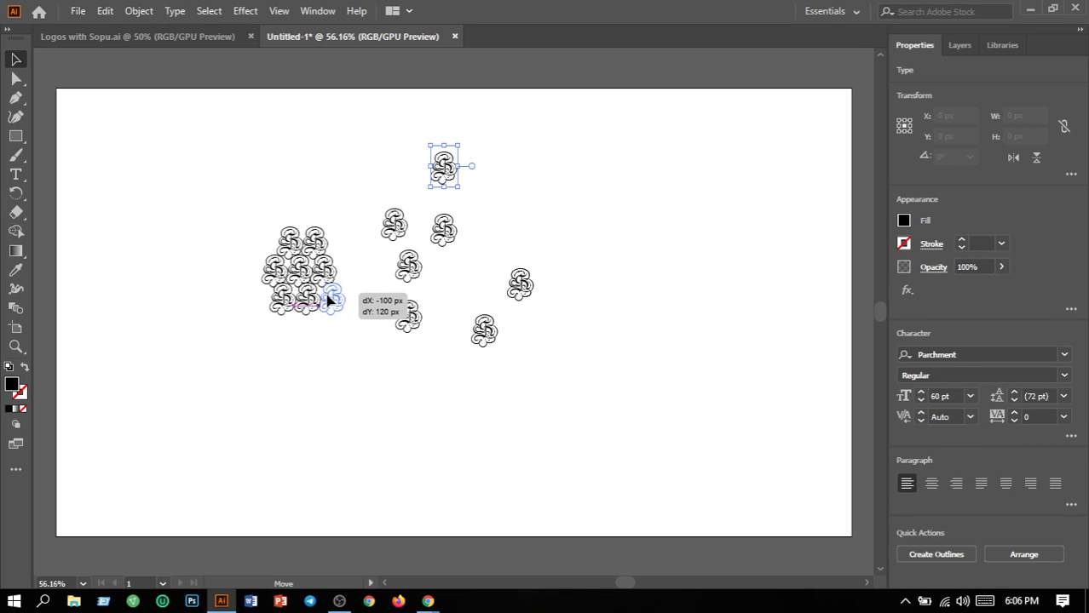
pyautogui.moveTo(327, 297); pyautogui.dragTo(330, 299)
pyautogui.click(373, 340)
pyautogui.moveTo(408, 328); pyautogui.dragTo(293, 340)
pyautogui.moveTo(478, 341); pyautogui.dragTo(312, 340)
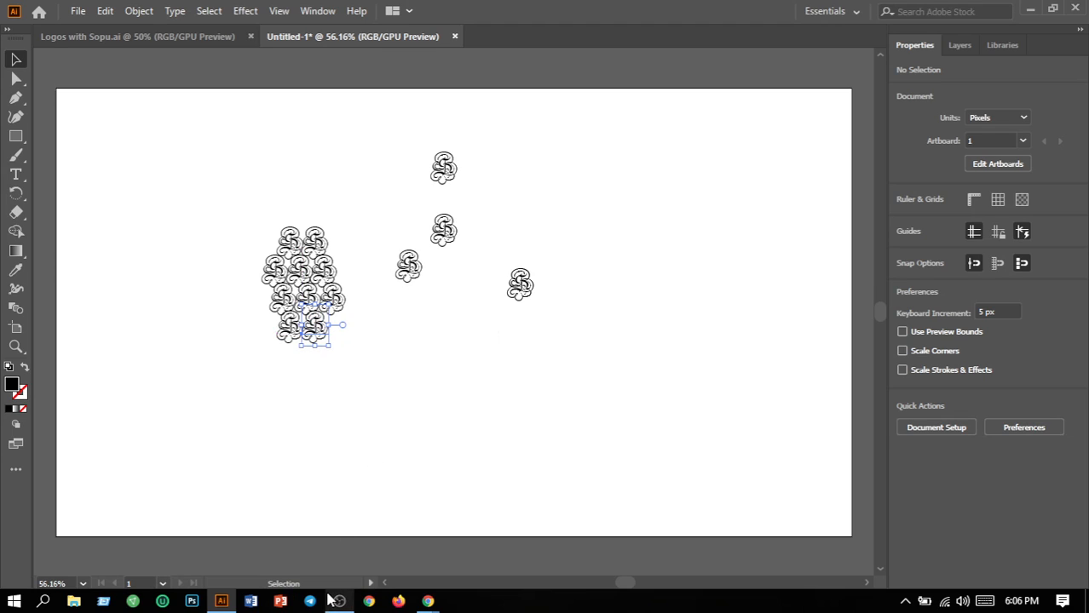
# Place the remaining S copies at the cluster's lower left, bottom and top to complete the diamond
pyautogui.moveTo(329, 590)
pyautogui.click(417, 290)
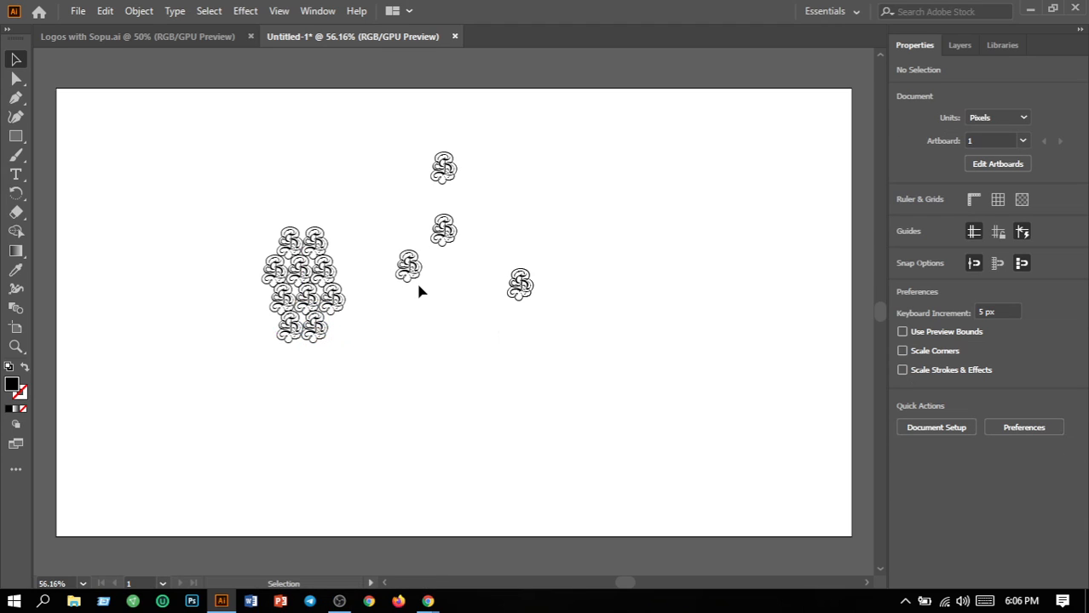
pyautogui.moveTo(406, 271); pyautogui.dragTo(345, 279)
pyautogui.moveTo(443, 230); pyautogui.dragTo(256, 304)
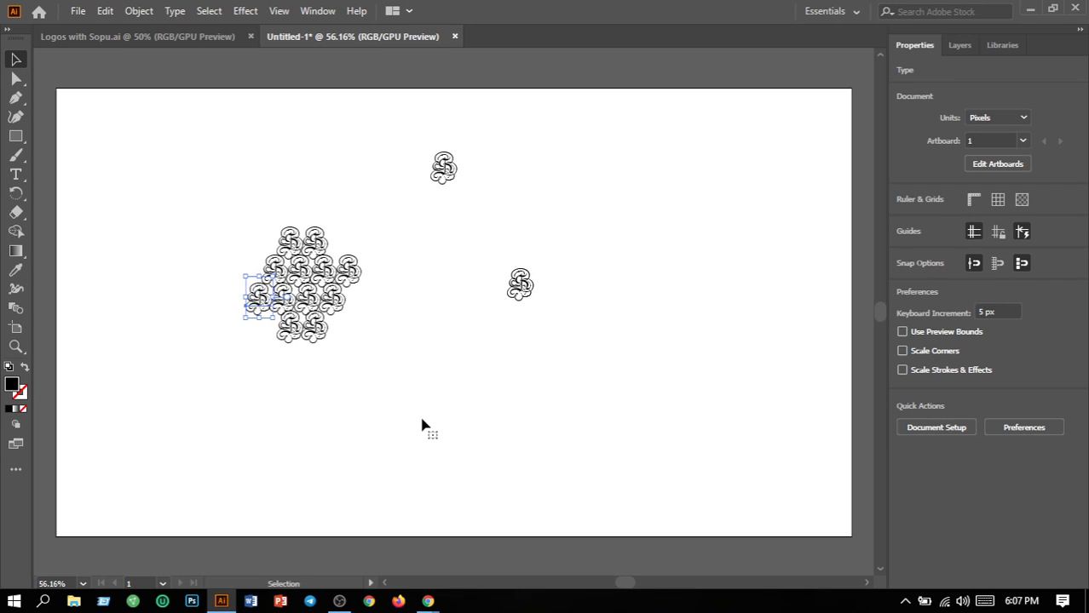
pyautogui.click(441, 358)
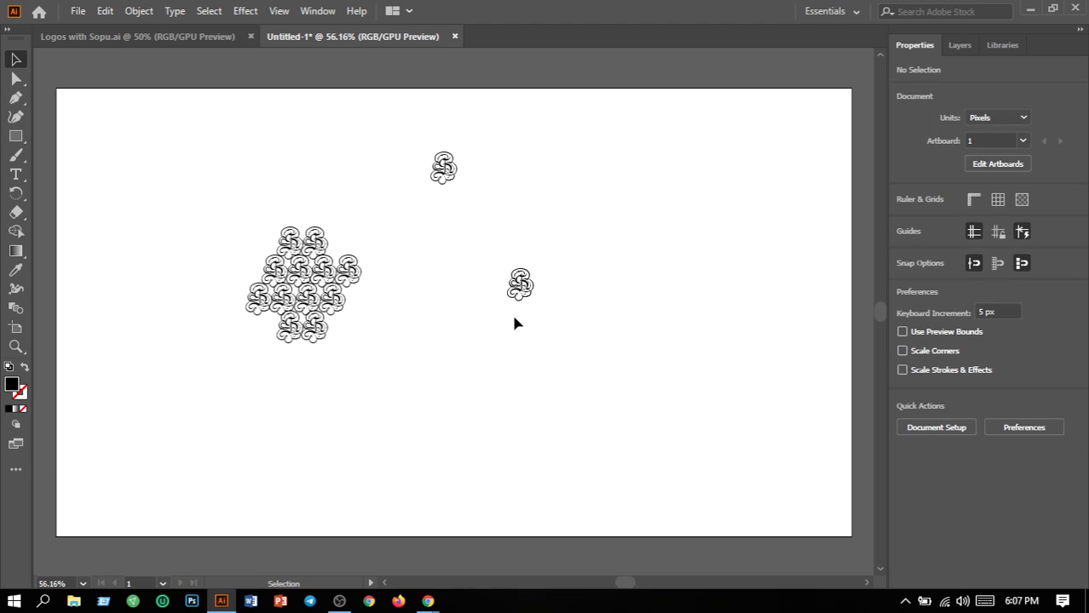
pyautogui.moveTo(518, 301); pyautogui.dragTo(299, 368)
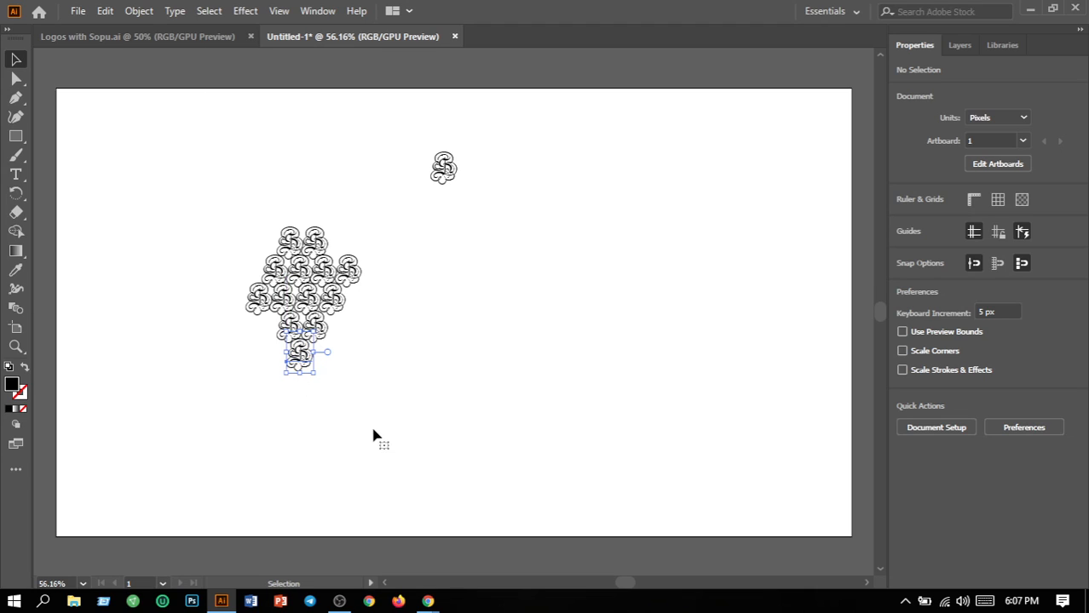
pyautogui.click(448, 173)
pyautogui.moveTo(448, 172); pyautogui.dragTo(308, 222)
pyautogui.click(359, 426)
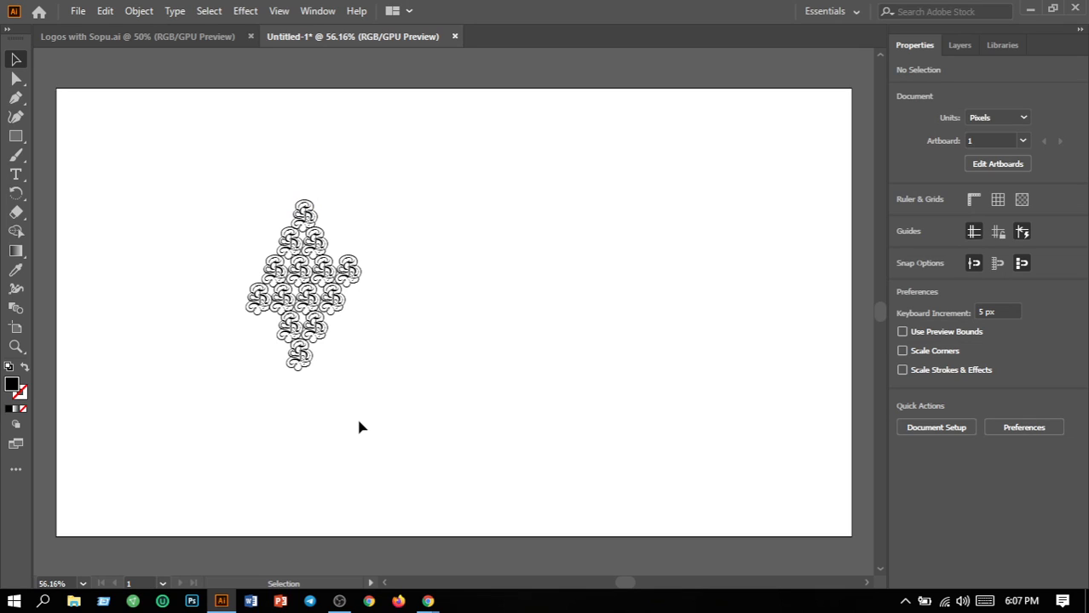
# Squash the S cluster from about 290 px to 198.43 px tall, keeping its 187.39 px width
pyautogui.moveTo(235, 184); pyautogui.dragTo(411, 392)
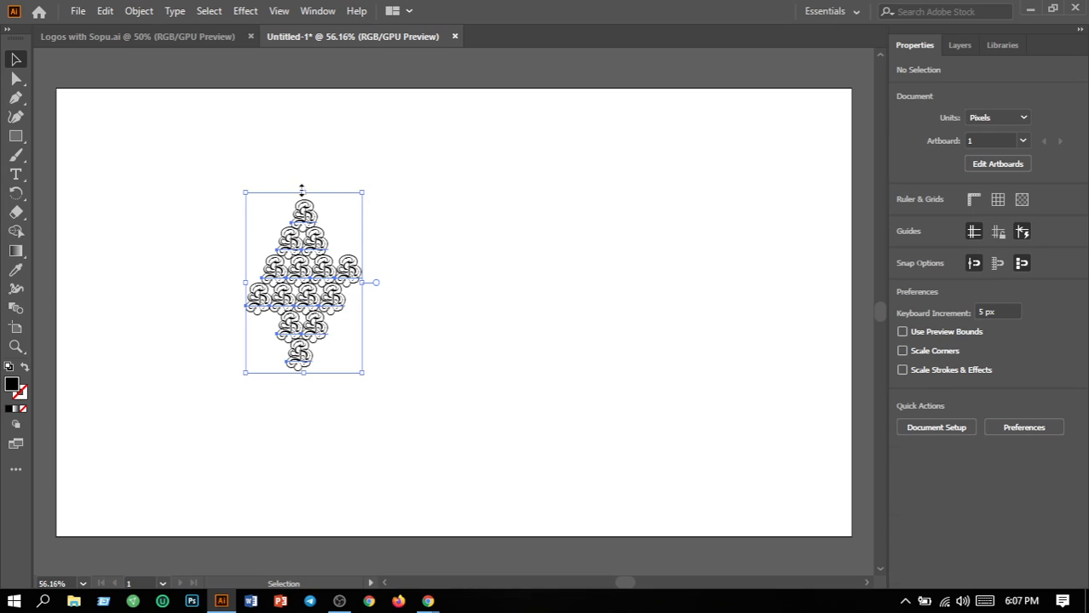
pyautogui.moveTo(303, 193); pyautogui.dragTo(304, 250)
pyautogui.click(422, 393)
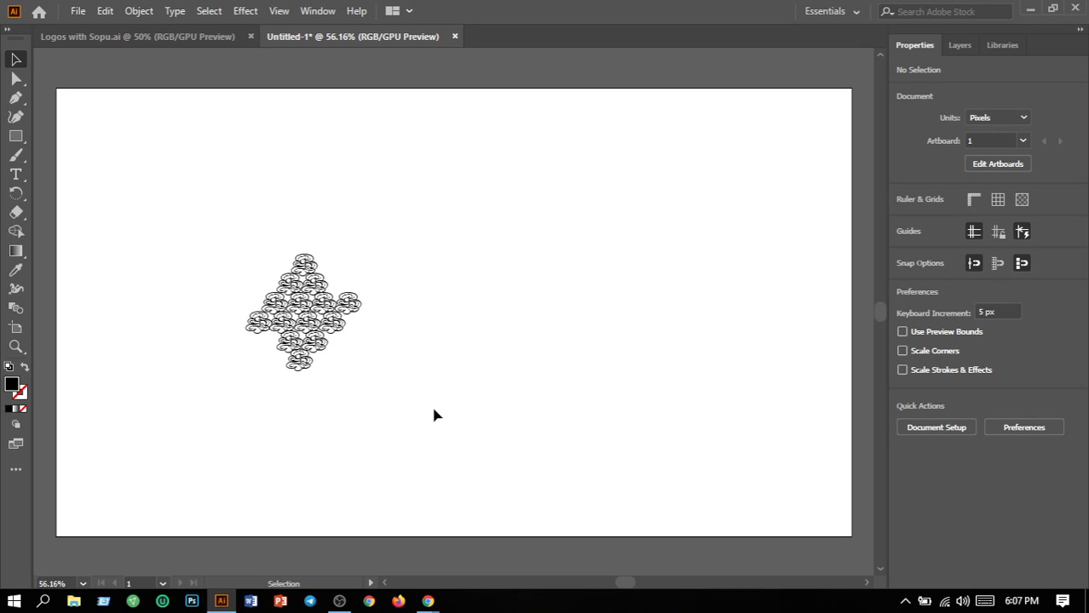
pyautogui.moveTo(208, 236); pyautogui.dragTo(497, 454)
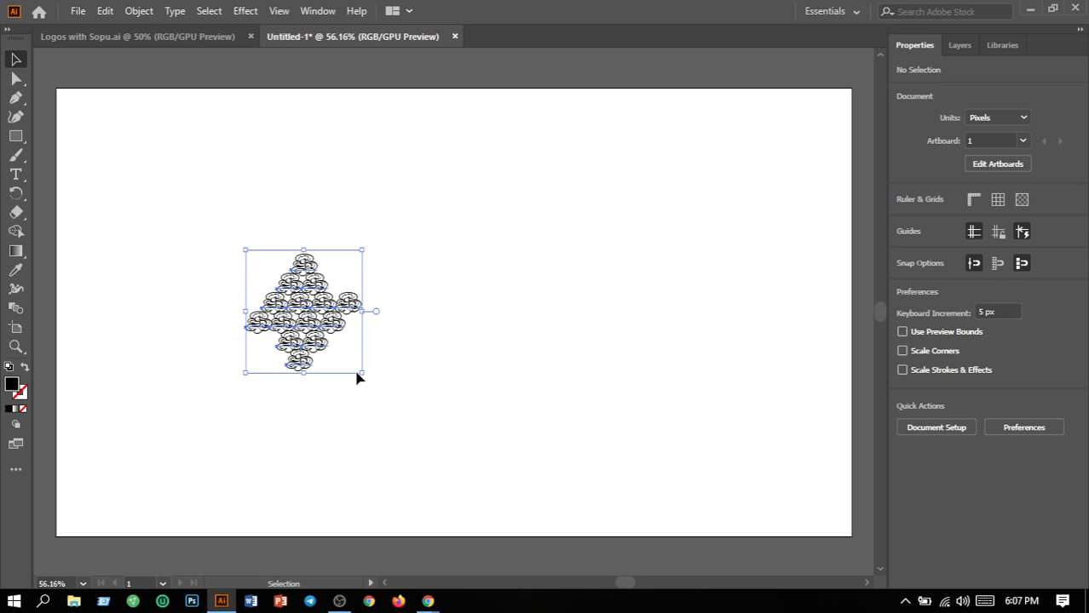
# Fill the diamond cluster with pure red #FF0000
pyautogui.doubleClick(11, 385)
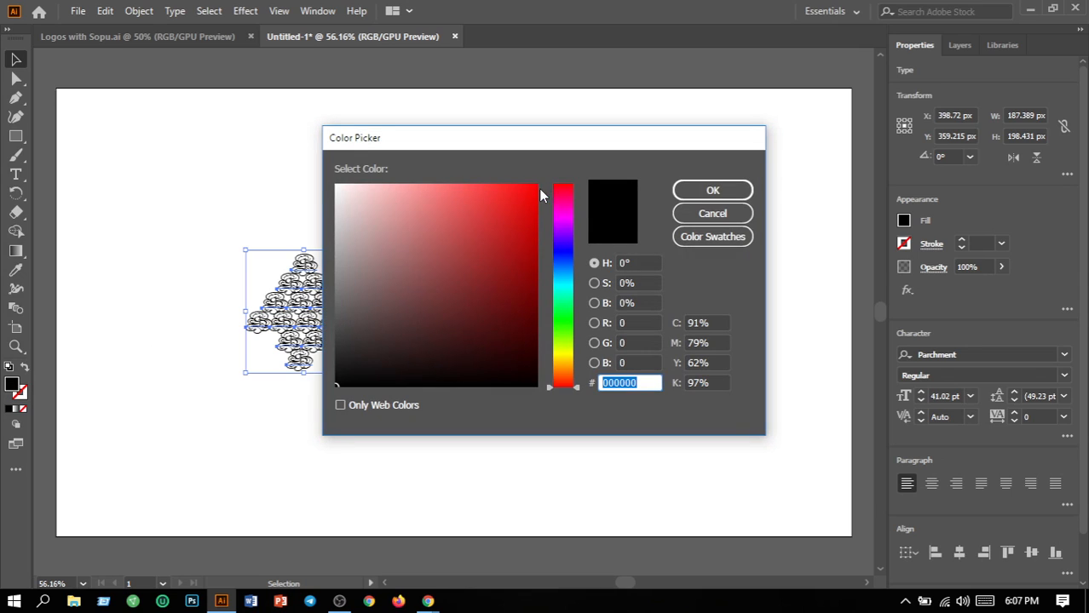
pyautogui.click(536, 188)
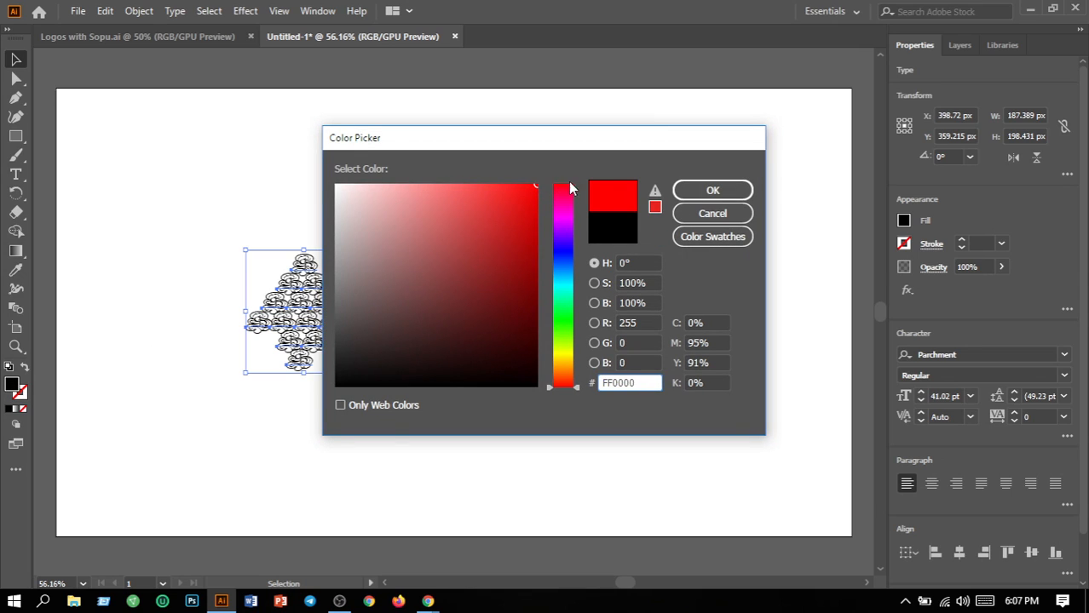
pyautogui.click(707, 192)
# Move the red cluster into the artboard's top-left corner
pyautogui.click(526, 286)
pyautogui.moveTo(203, 228); pyautogui.dragTo(415, 402)
pyautogui.moveTo(316, 342); pyautogui.dragTo(131, 183)
# Nudge the red cluster left with the arrow keys to X 93.72 px, Y 90.215 px
pyautogui.click(218, 265)
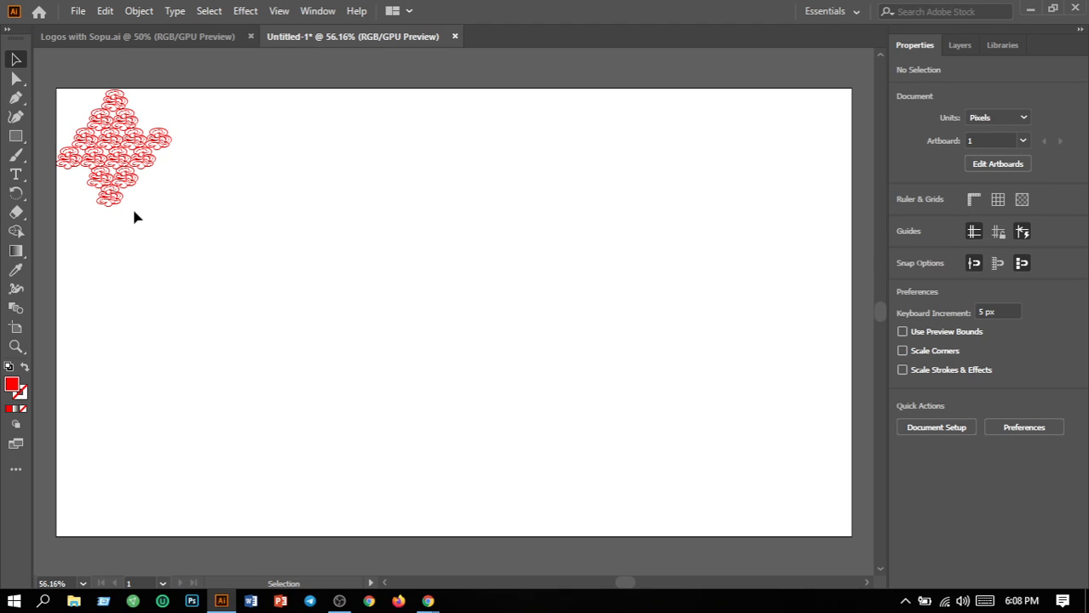
pyautogui.hscroll(-1, 235, 235)
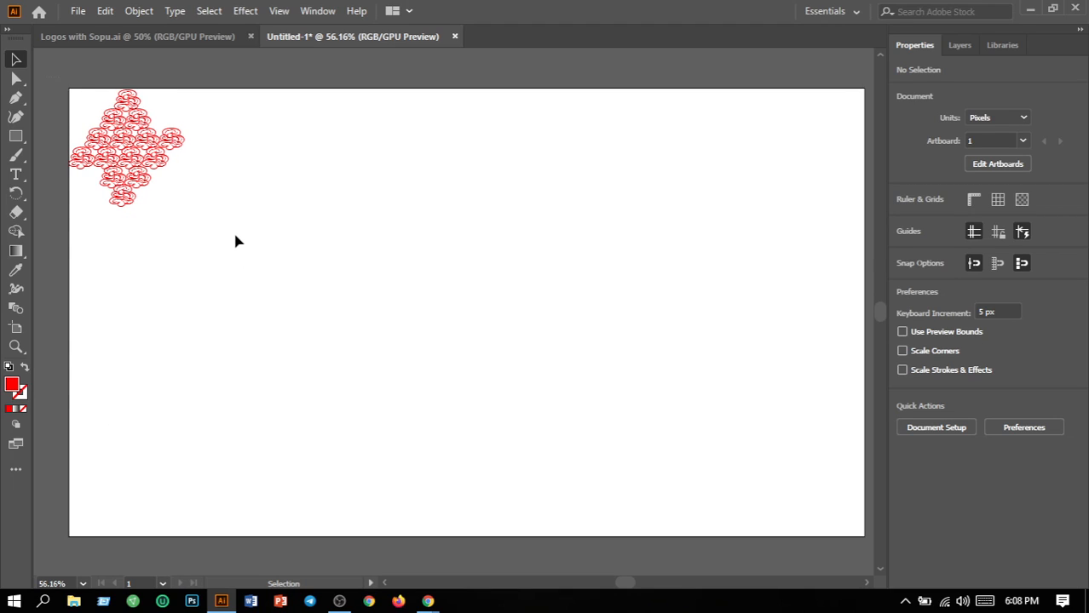
pyautogui.moveTo(232, 232); pyautogui.dragTo(55, 96)
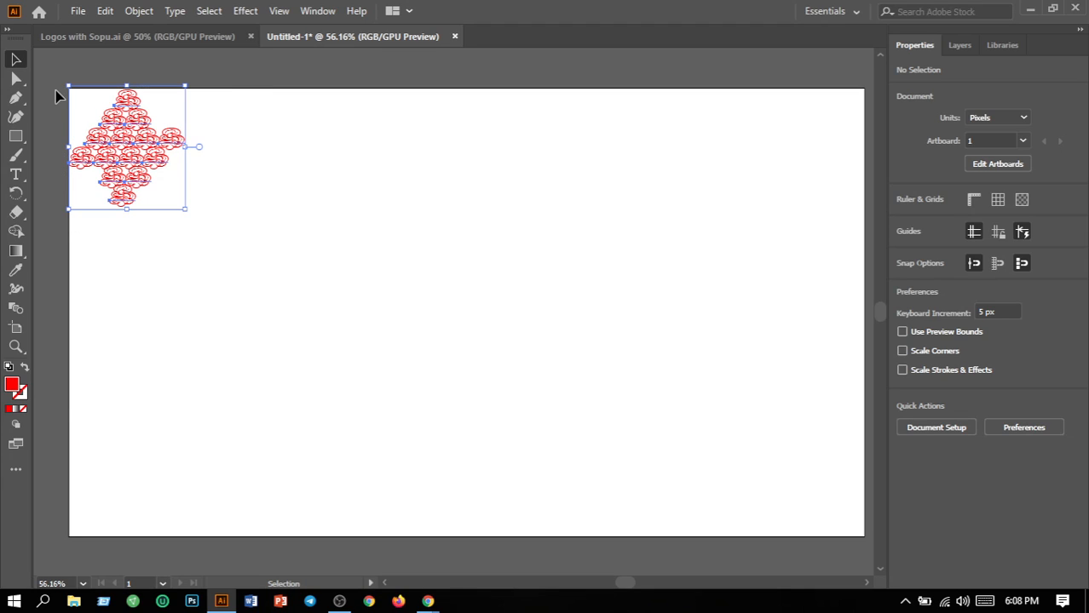
pyautogui.press('Left')
pyautogui.press('Left')
pyautogui.press('Right')
pyautogui.press('Right')
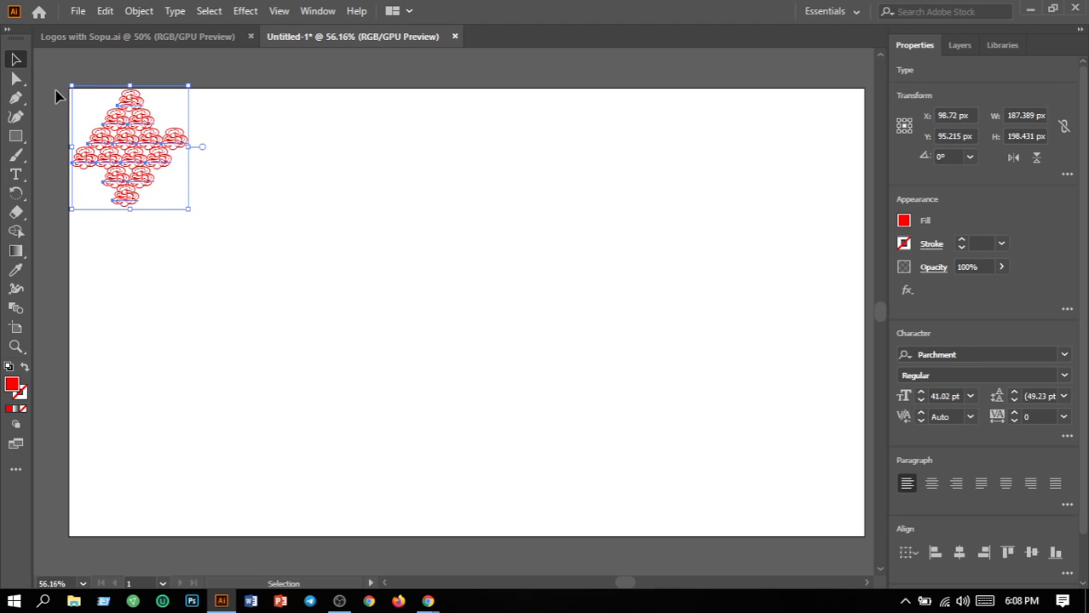
pyautogui.press('Left')
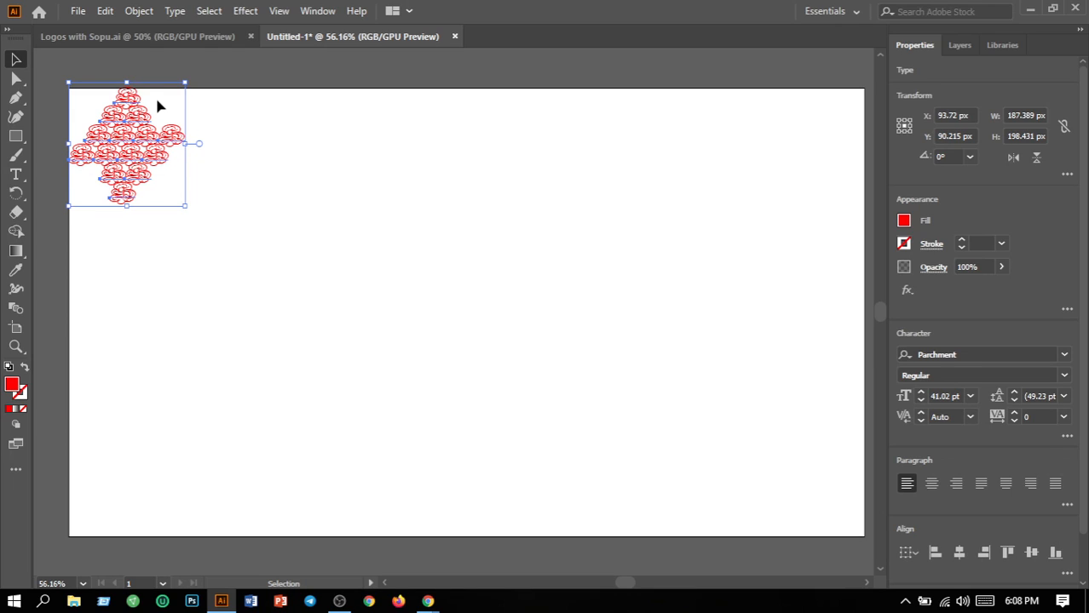
# Undo a stray pen path started near the top-left corner and return to the Selection tool
pyautogui.click(218, 172)
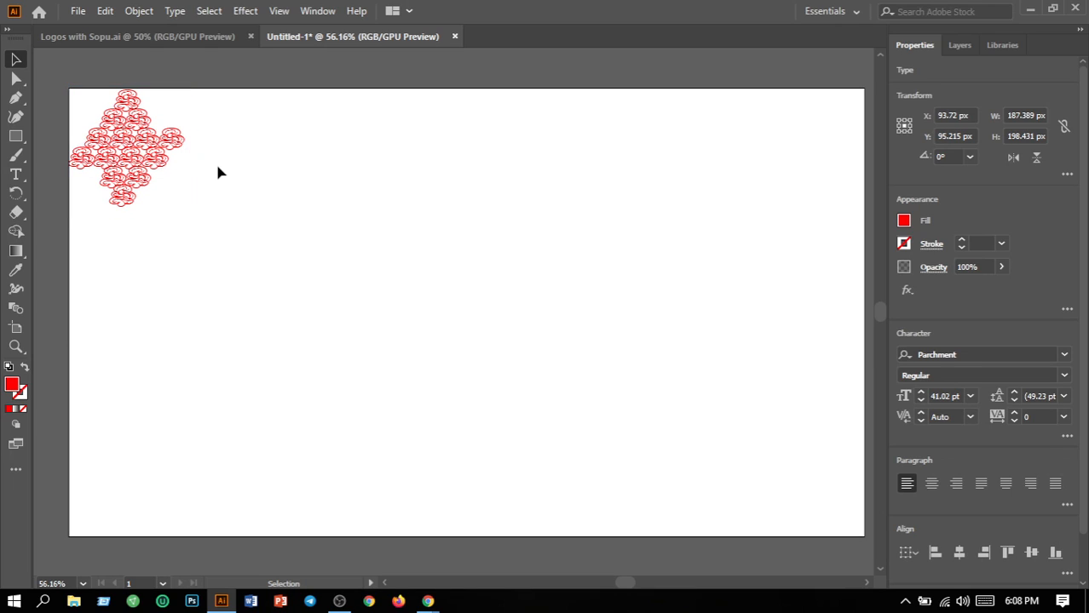
pyautogui.click(17, 97)
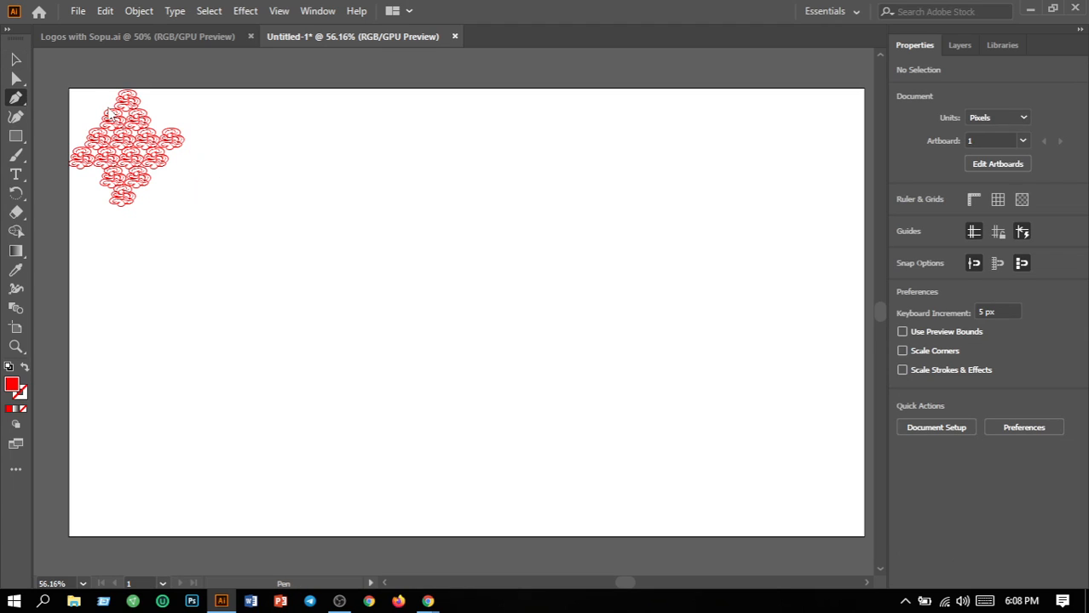
pyautogui.moveTo(86, 89); pyautogui.dragTo(15, 62)
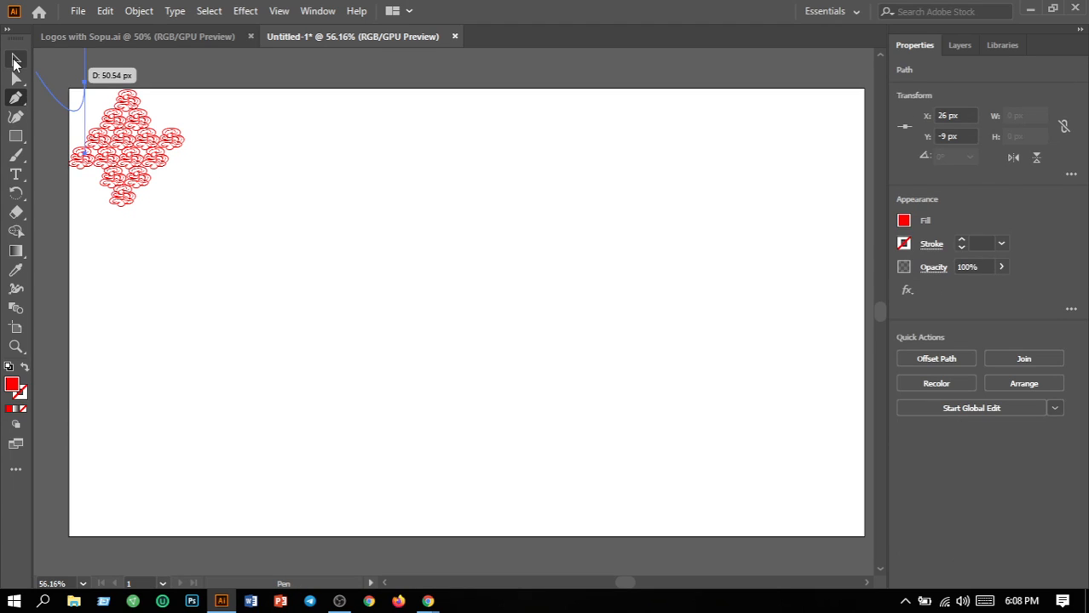
pyautogui.hotkey('ctrl', 'z')
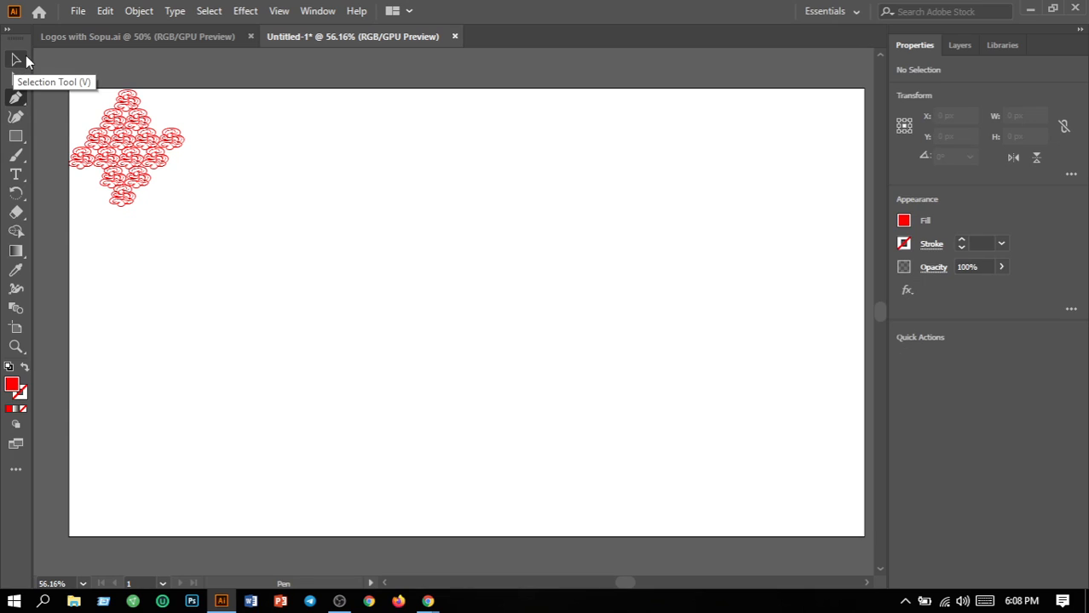
pyautogui.click(25, 60)
# Alt-drag a duplicate of the red pattern toward the lower right, returning the original to top-left
pyautogui.moveTo(71, 87); pyautogui.dragTo(197, 263)
pyautogui.moveTo(140, 156); pyautogui.dragTo(350, 250)
pyautogui.click(448, 397)
pyautogui.moveTo(238, 149); pyautogui.dragTo(423, 359)
pyautogui.moveTo(350, 266); pyautogui.dragTo(554, 342)
pyautogui.hotkey('ctrl', 'h')
pyautogui.moveTo(250, 168); pyautogui.dragTo(398, 290)
pyautogui.moveTo(333, 252); pyautogui.dragTo(129, 160)
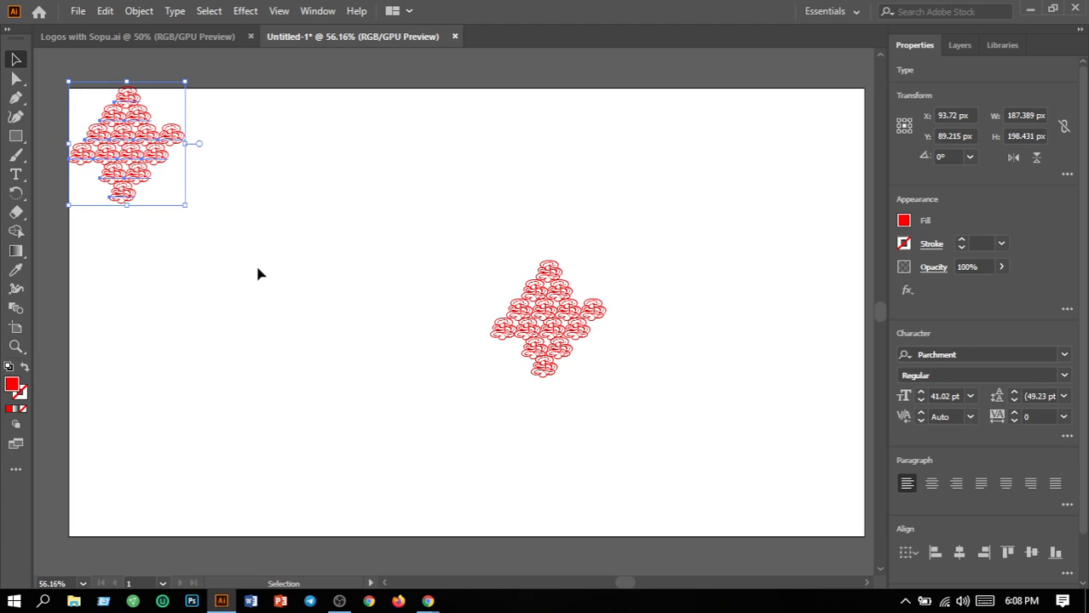
# Shift the top-left red pattern slightly down and right
pyautogui.click(249, 267)
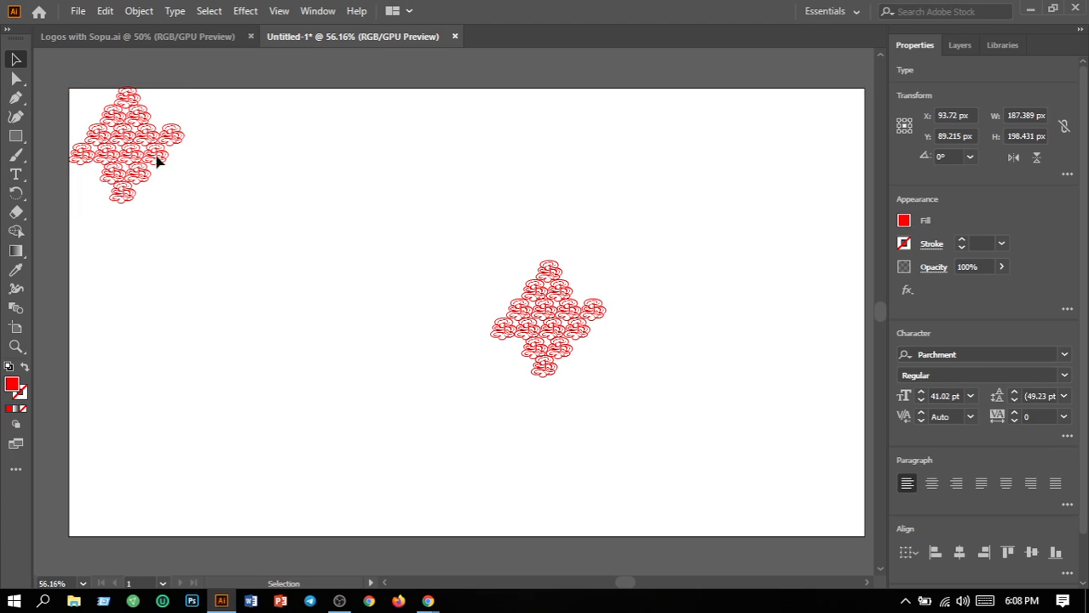
pyautogui.moveTo(84, 79); pyautogui.dragTo(235, 233)
pyautogui.moveTo(142, 148)
pyautogui.mouseDown()
pyautogui.moveTo(144, 157)
pyautogui.moveTo(143, 149)
pyautogui.mouseUp()
pyautogui.click(250, 214)
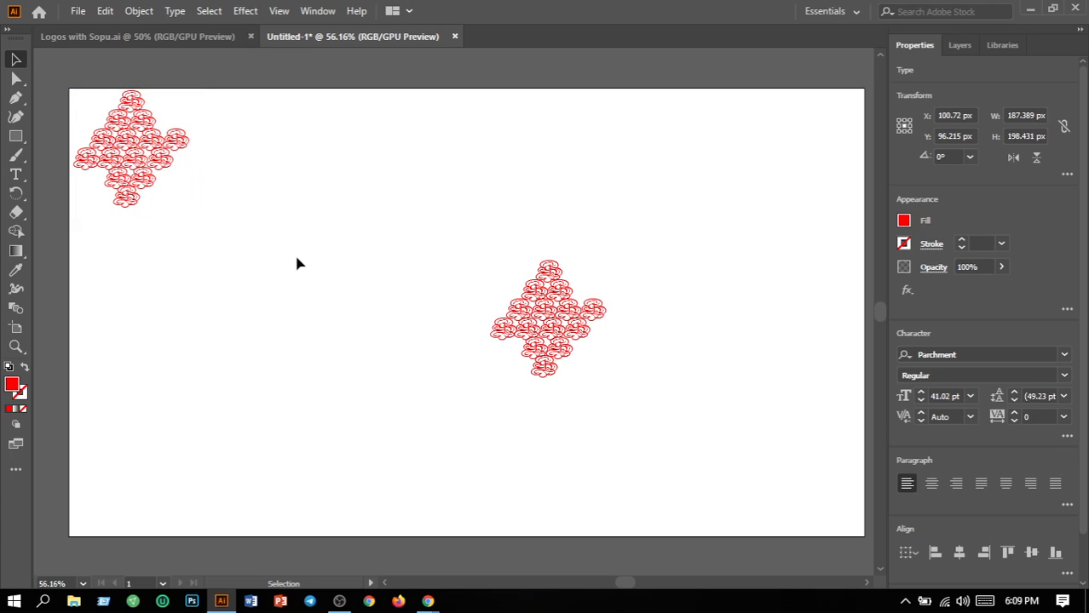
# Move the duplicated red pattern into the artboard's bottom-right corner
pyautogui.moveTo(437, 247); pyautogui.dragTo(674, 389)
pyautogui.moveTo(569, 342); pyautogui.dragTo(826, 500)
pyautogui.click(662, 504)
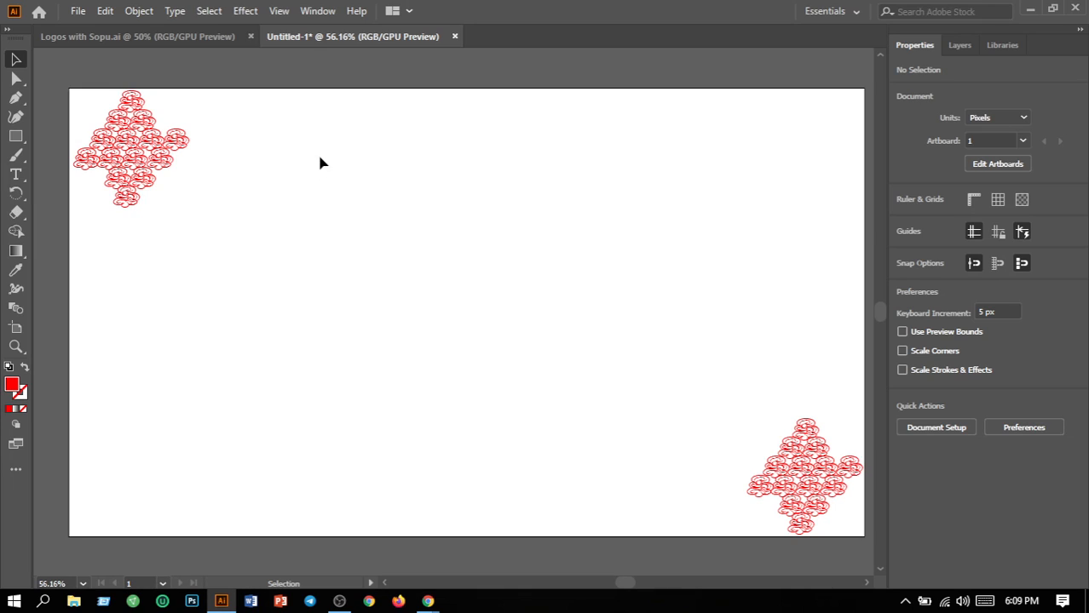
# Create a 60 pt Parchment 'Lorem ipsum' point text line above the artboard's centre
pyautogui.click(15, 176)
pyautogui.click(15, 176)
pyautogui.click(107, 180)
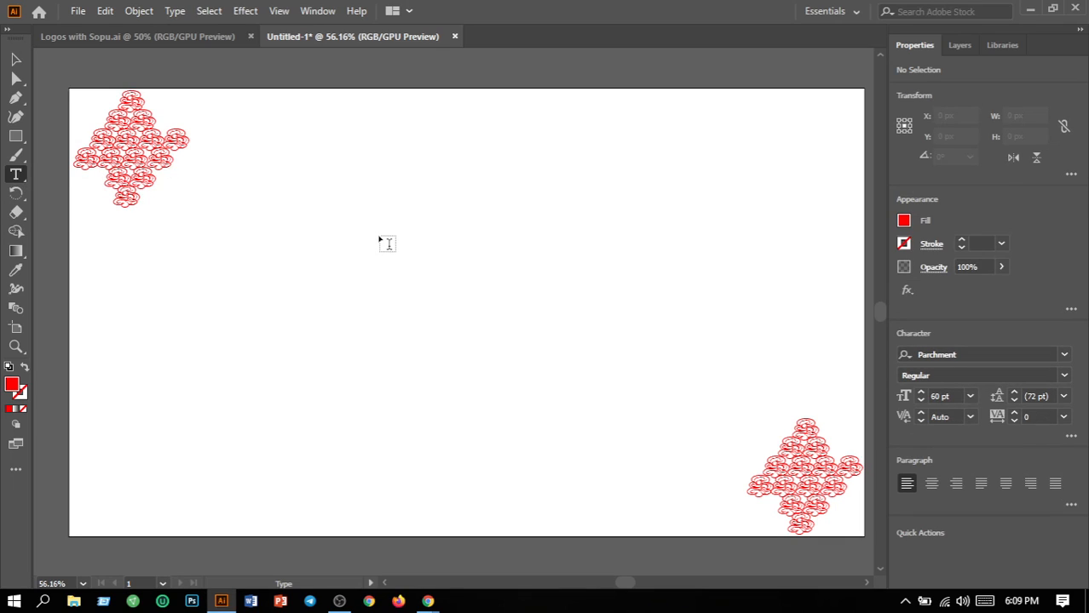
pyautogui.click(380, 241)
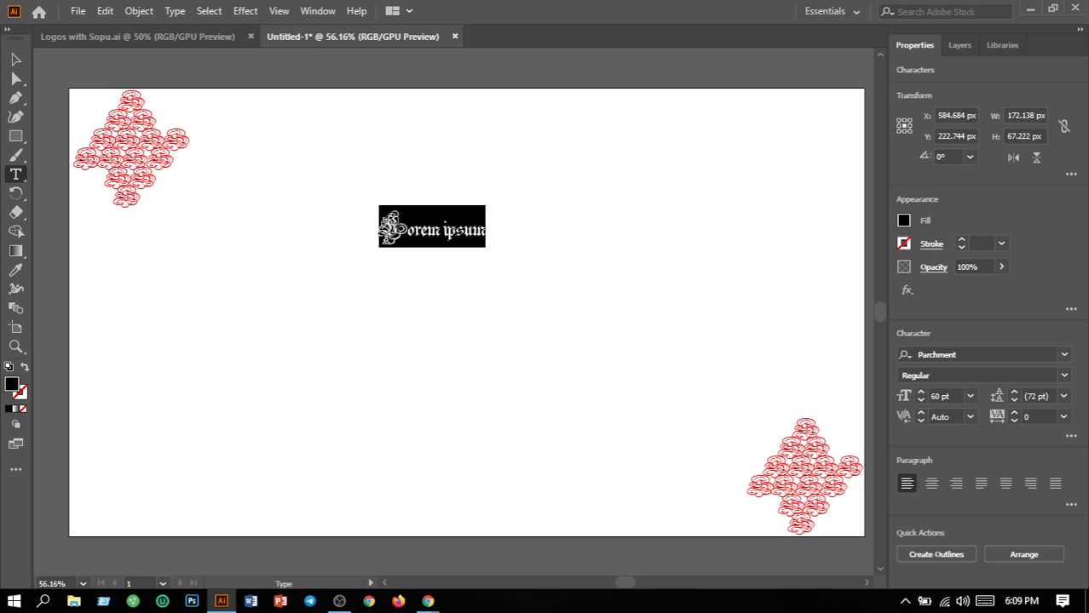
pyautogui.click(486, 227)
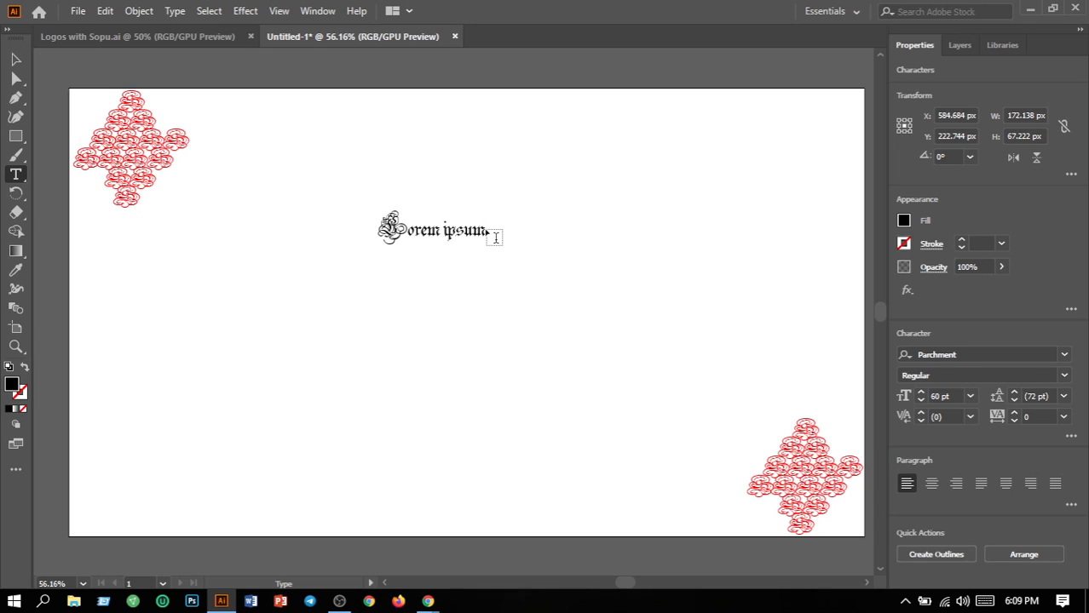
pyautogui.moveTo(494, 233); pyautogui.dragTo(331, 220)
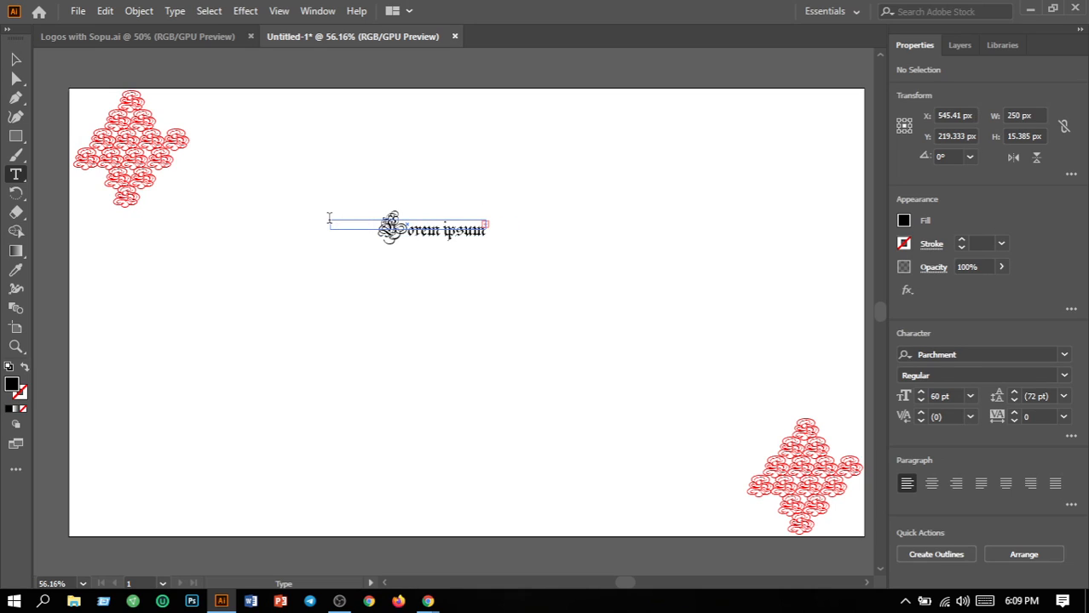
pyautogui.hotkey('ctrl', 'z')
# Set the Lorem ipsum text to 72 pt and move it lower and right
pyautogui.click(17, 59)
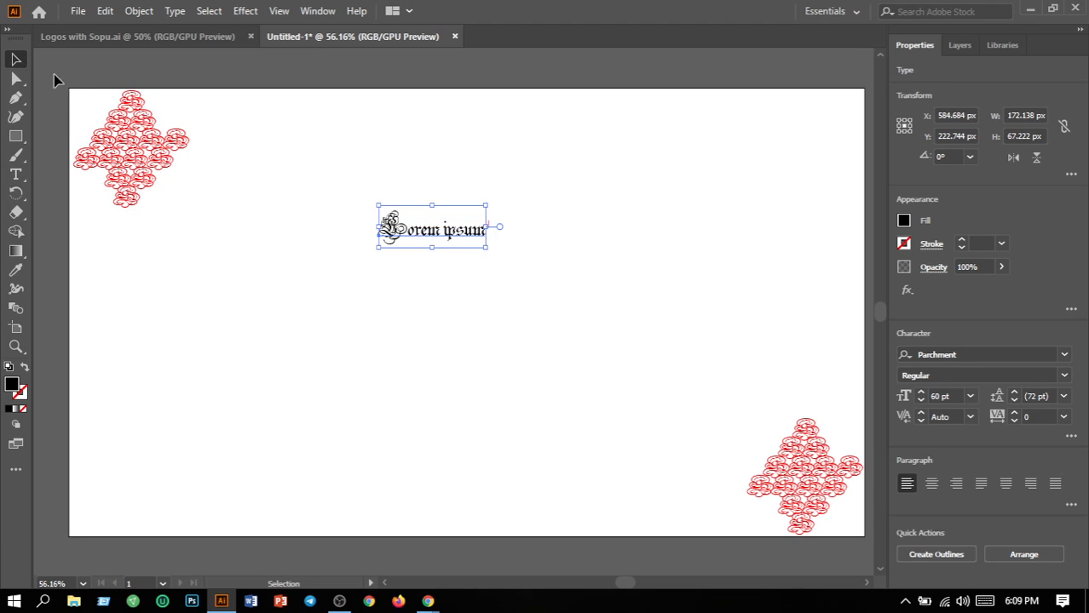
pyautogui.click(970, 397)
pyautogui.click(972, 373)
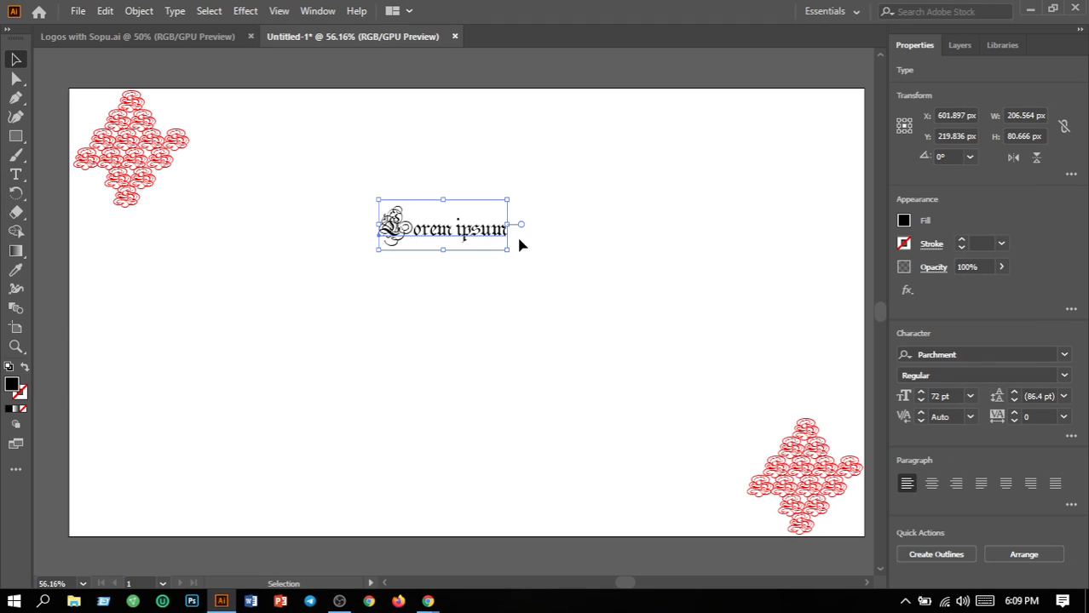
pyautogui.moveTo(447, 233); pyautogui.dragTo(460, 290)
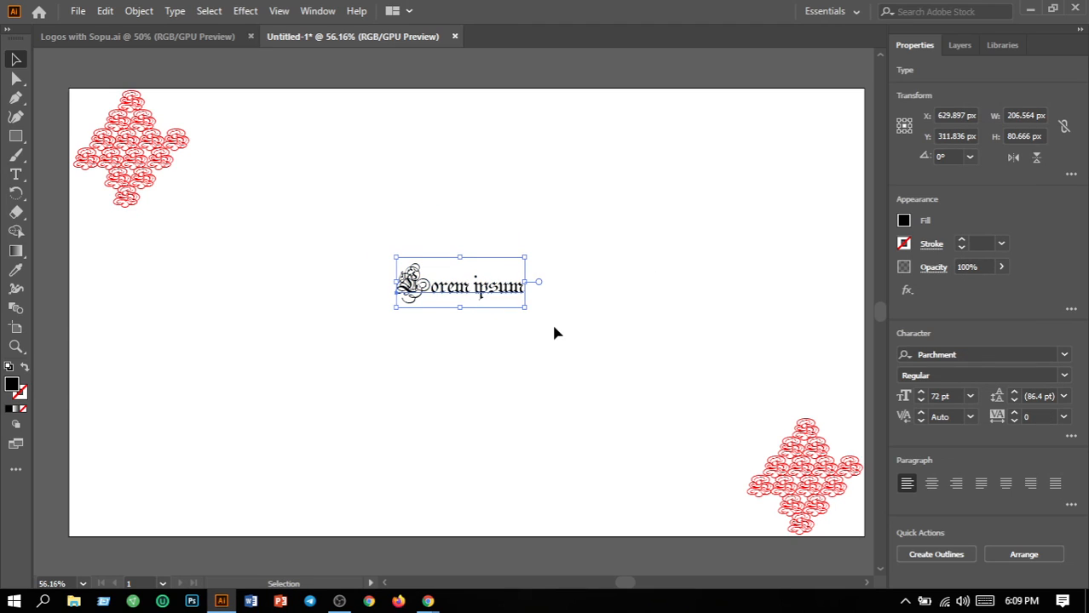
# Change the font to Potra Light and place LOREM IPSUM near centre at X 651.96, Y 338.214 px
pyautogui.click(1064, 355)
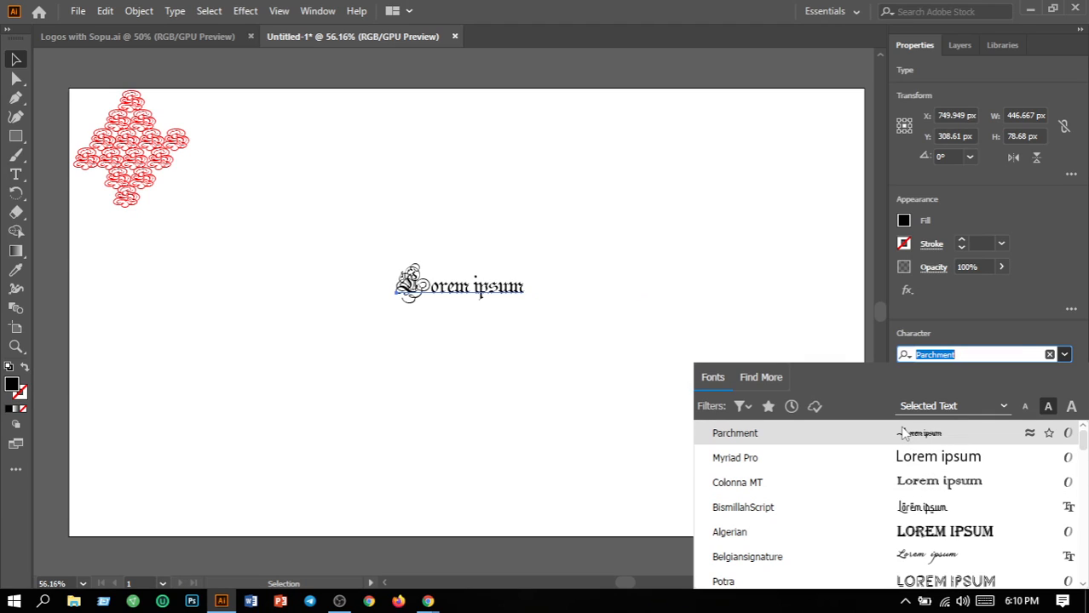
pyautogui.click(941, 582)
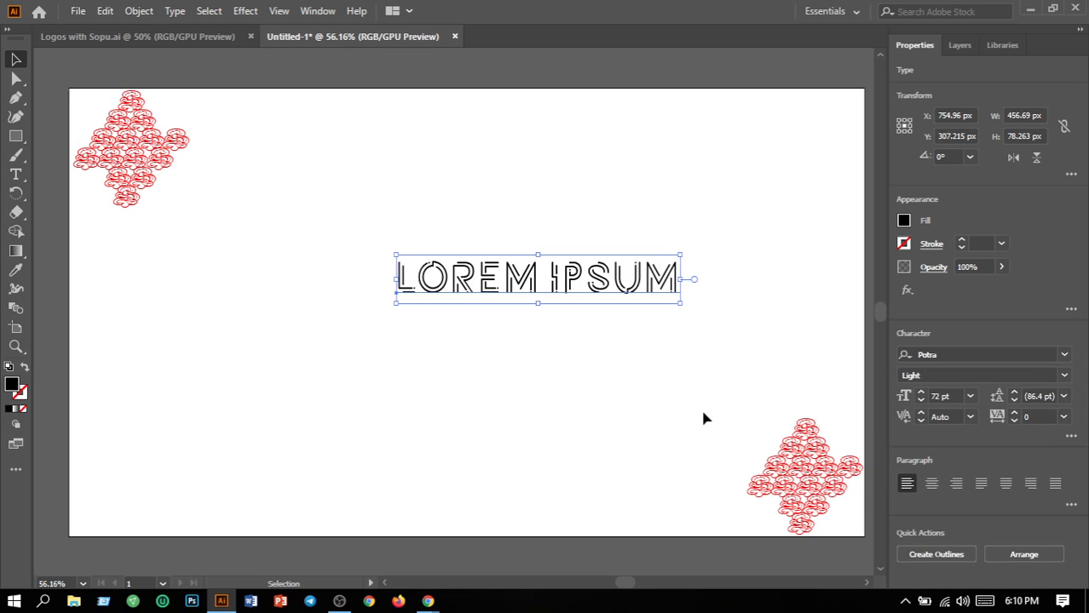
pyautogui.moveTo(494, 290); pyautogui.dragTo(433, 308)
pyautogui.click(553, 424)
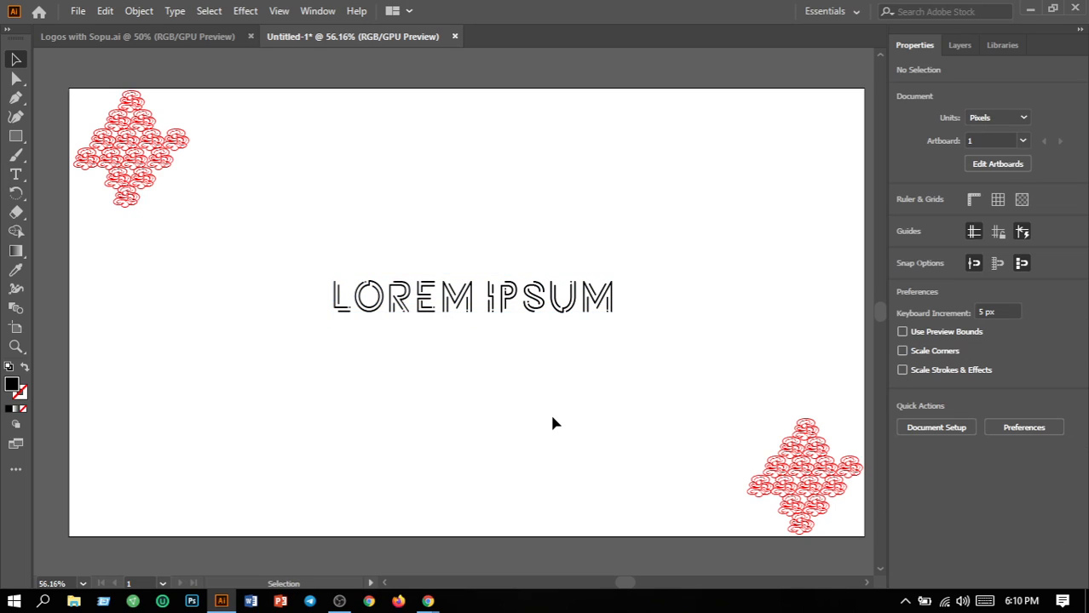
pyautogui.click(389, 310)
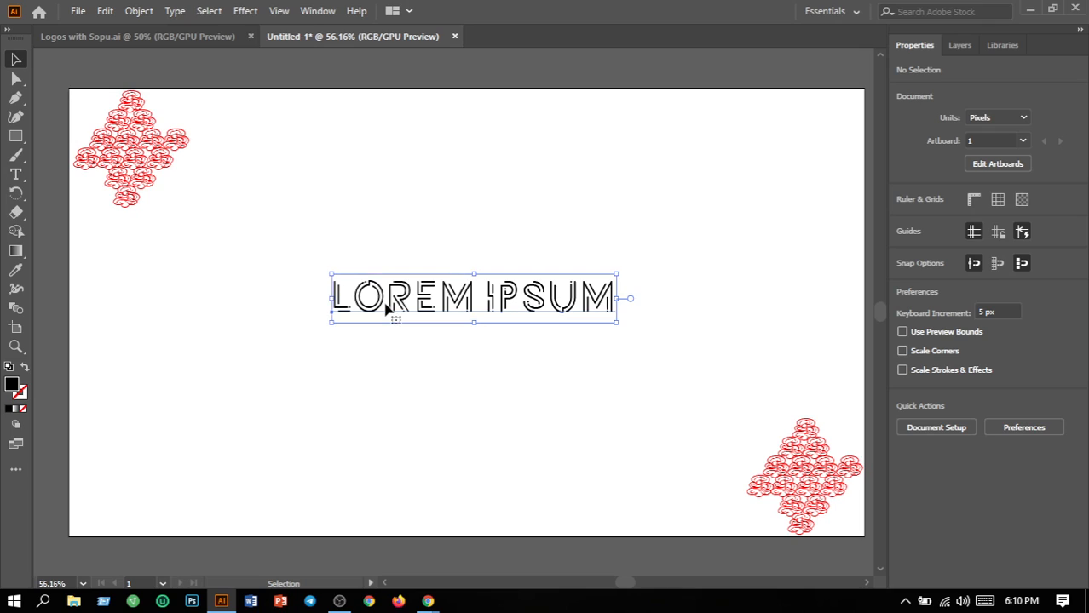
# Fill the LOREM IPSUM text with bright orange FF7300
pyautogui.doubleClick(13, 385)
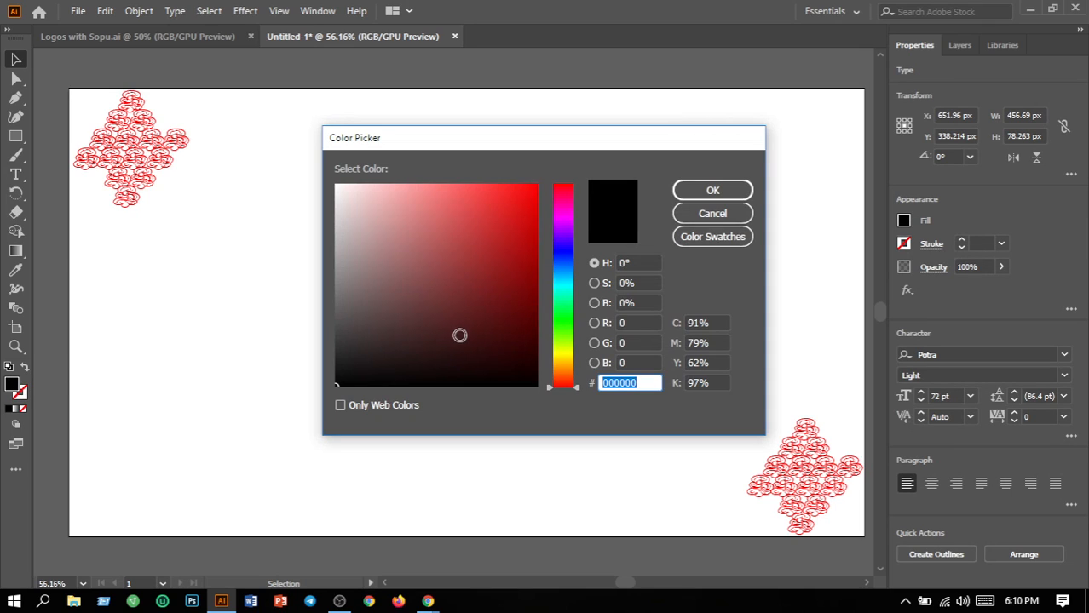
pyautogui.moveTo(558, 381); pyautogui.dragTo(561, 381)
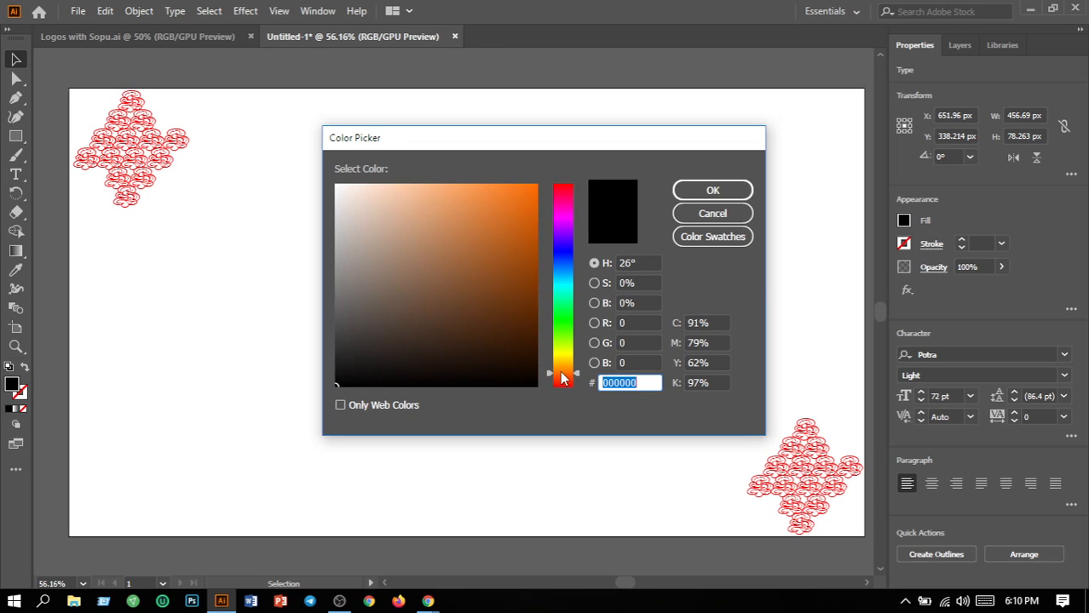
pyautogui.moveTo(520, 214); pyautogui.dragTo(544, 156)
pyautogui.click(710, 191)
pyautogui.click(722, 290)
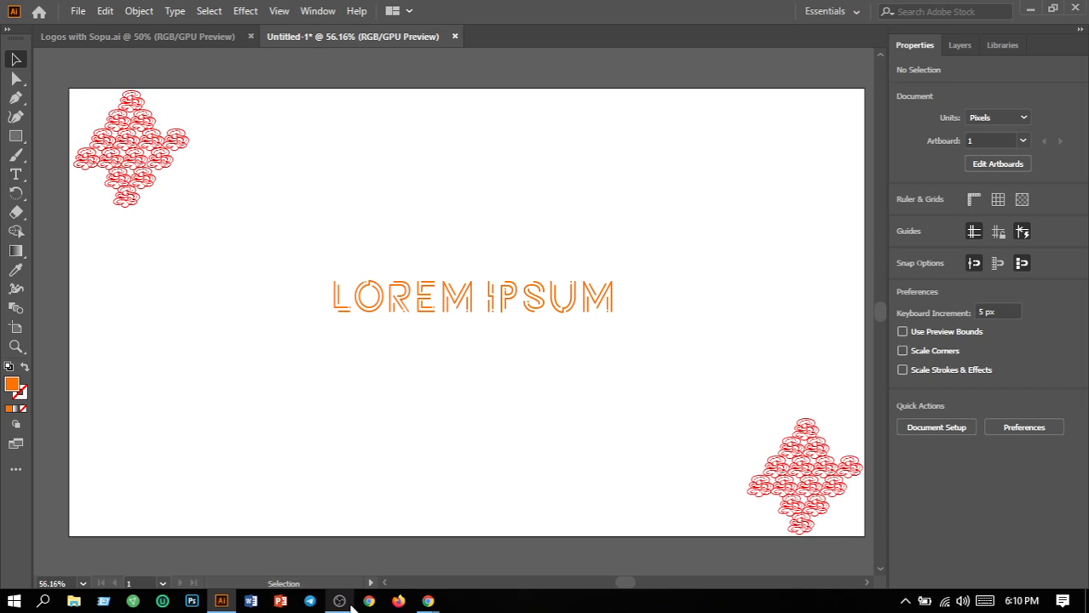
# Fill the bottom swirl of the lower-right cluster with black 000000
pyautogui.moveTo(351, 607)
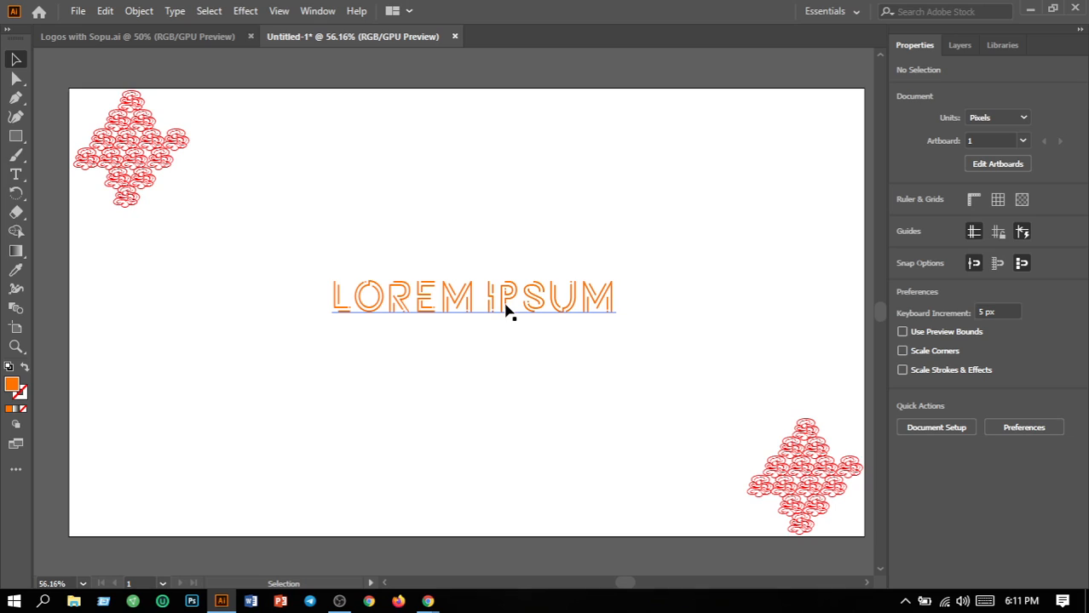
pyautogui.click(807, 436)
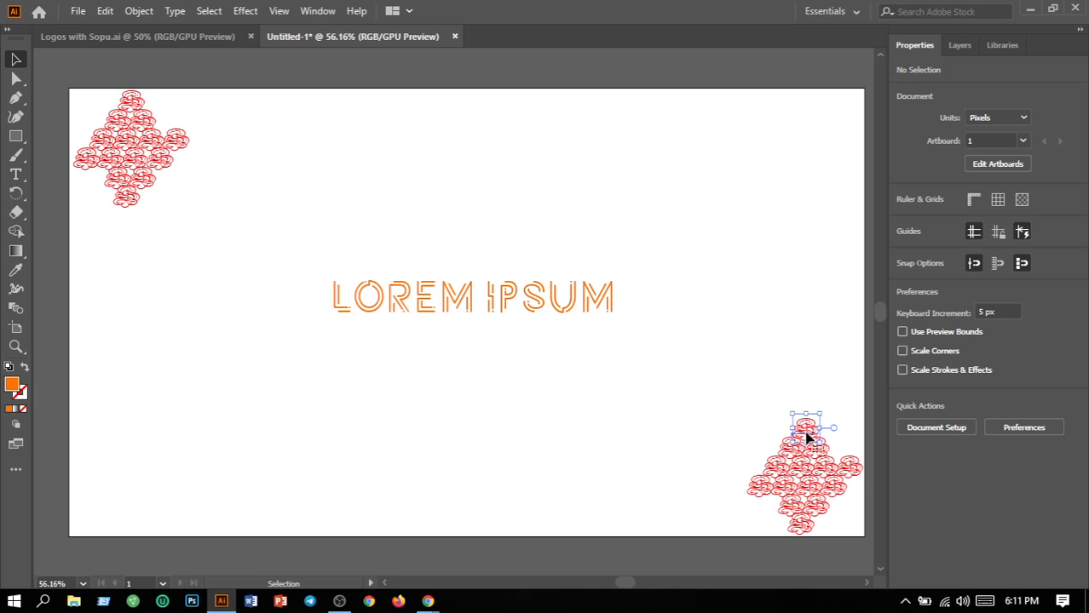
pyautogui.click(741, 458)
pyautogui.click(793, 454)
pyautogui.click(809, 491)
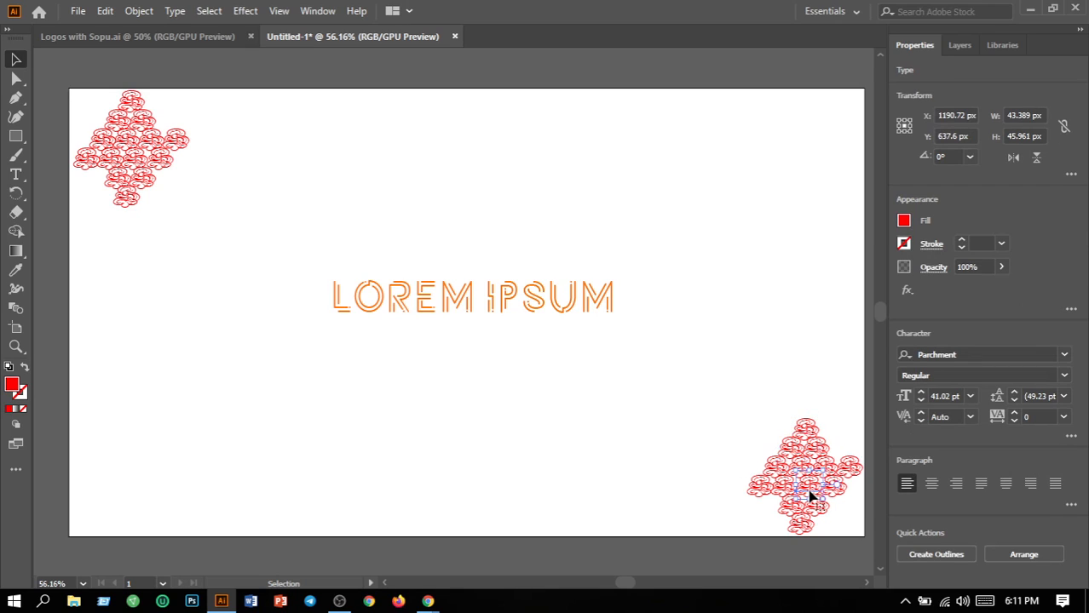
pyautogui.click(712, 482)
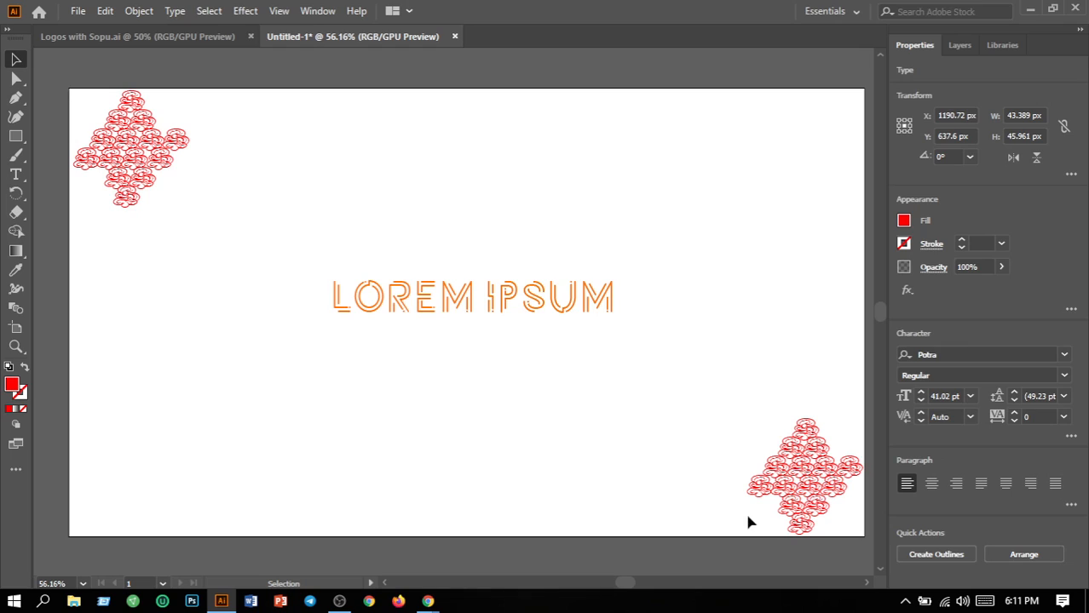
pyautogui.click(806, 530)
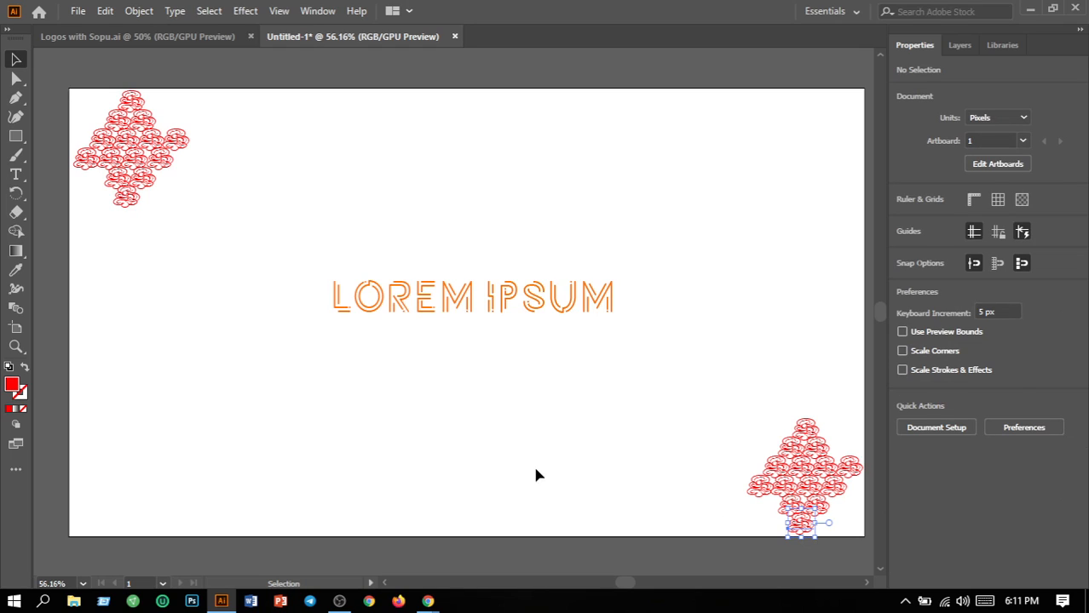
pyautogui.doubleClick(13, 385)
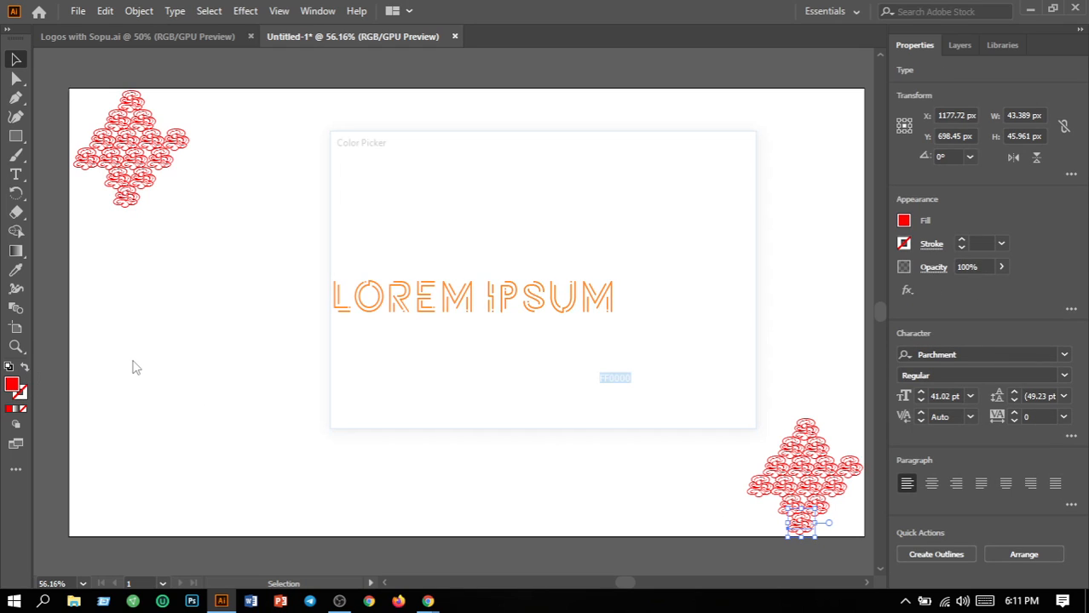
pyautogui.click(530, 384)
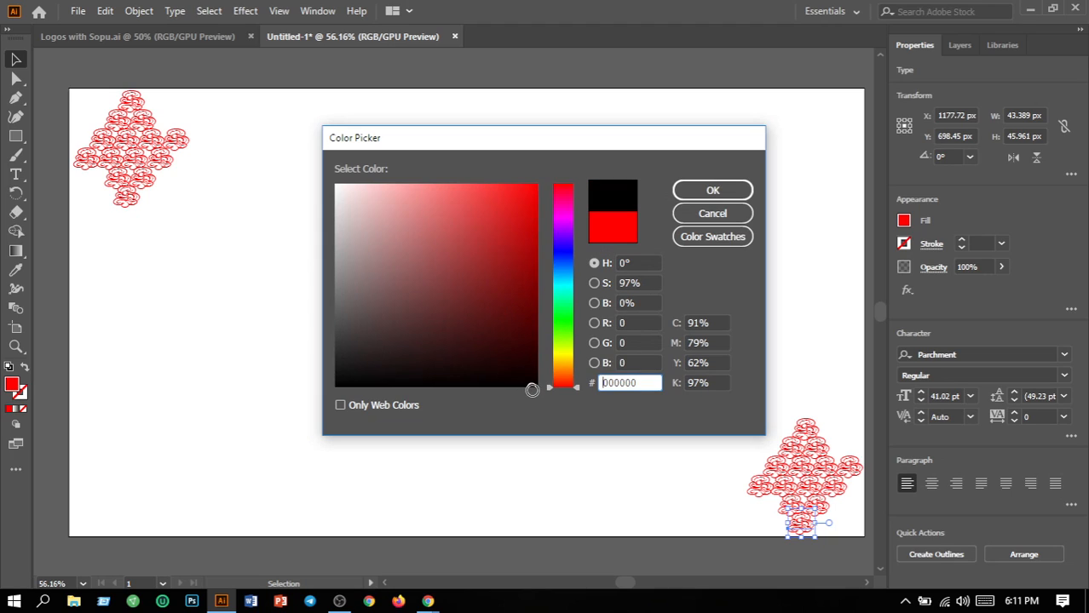
pyautogui.click(713, 190)
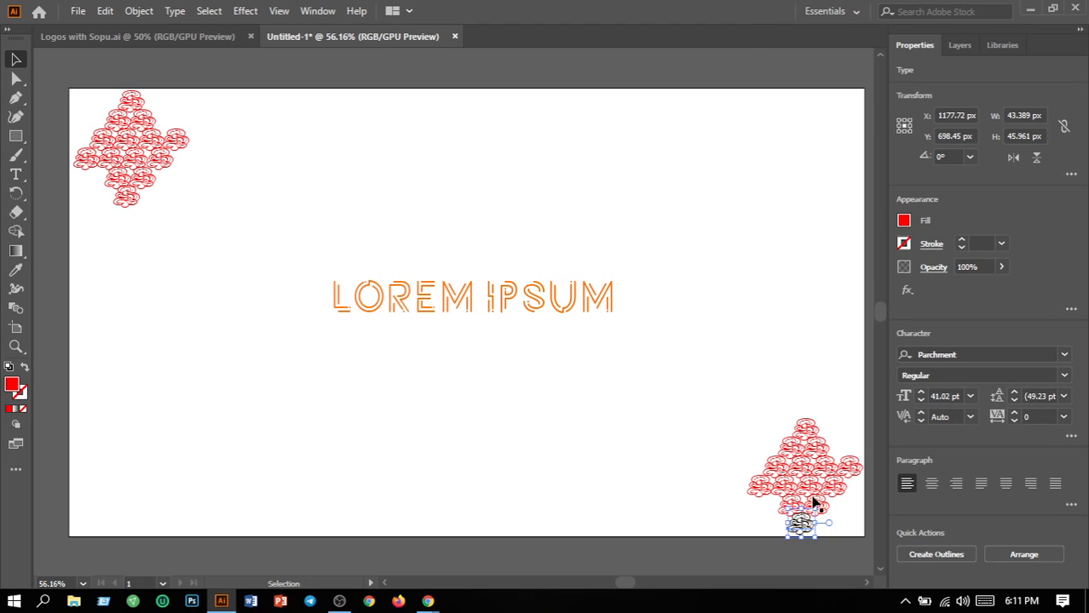
pyautogui.click(759, 395)
# Fill the top swirl of the lower-right cluster black as well
pyautogui.click(805, 435)
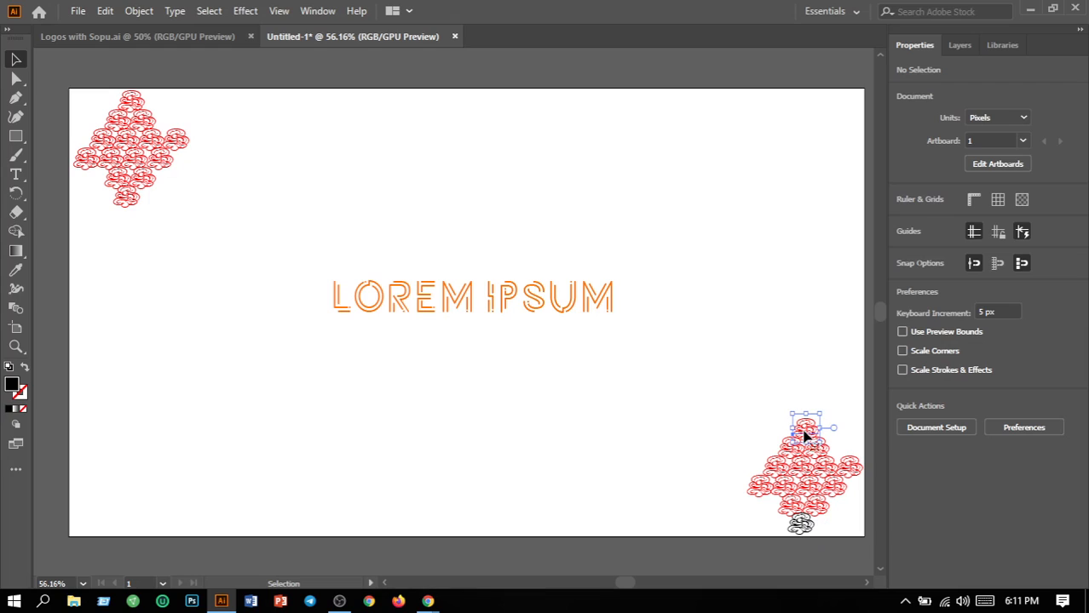
pyautogui.doubleClick(12, 387)
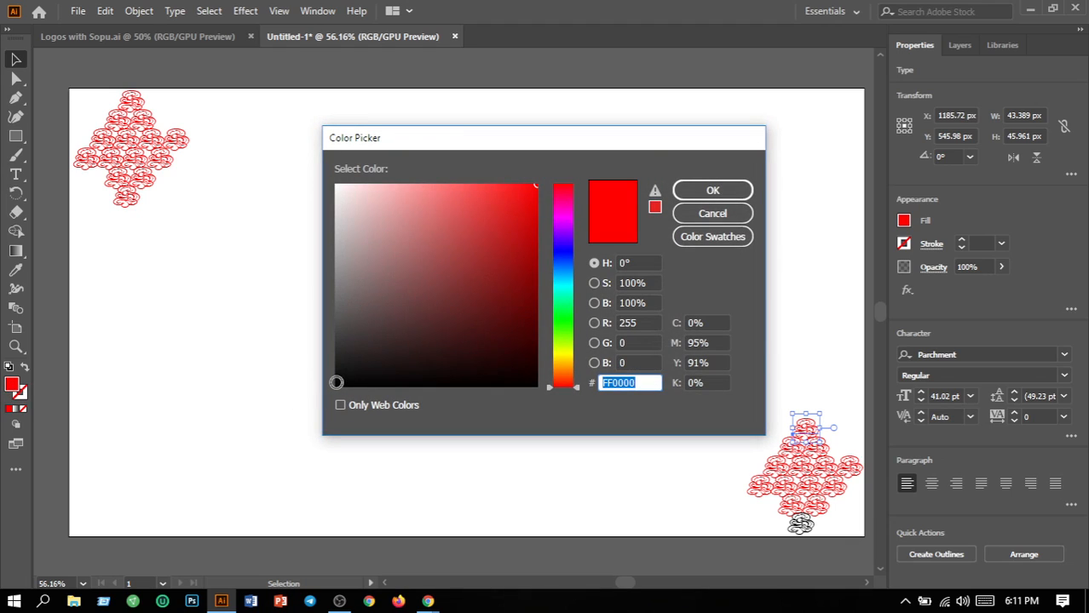
pyautogui.click(334, 390)
pyautogui.click(723, 190)
pyautogui.click(801, 457)
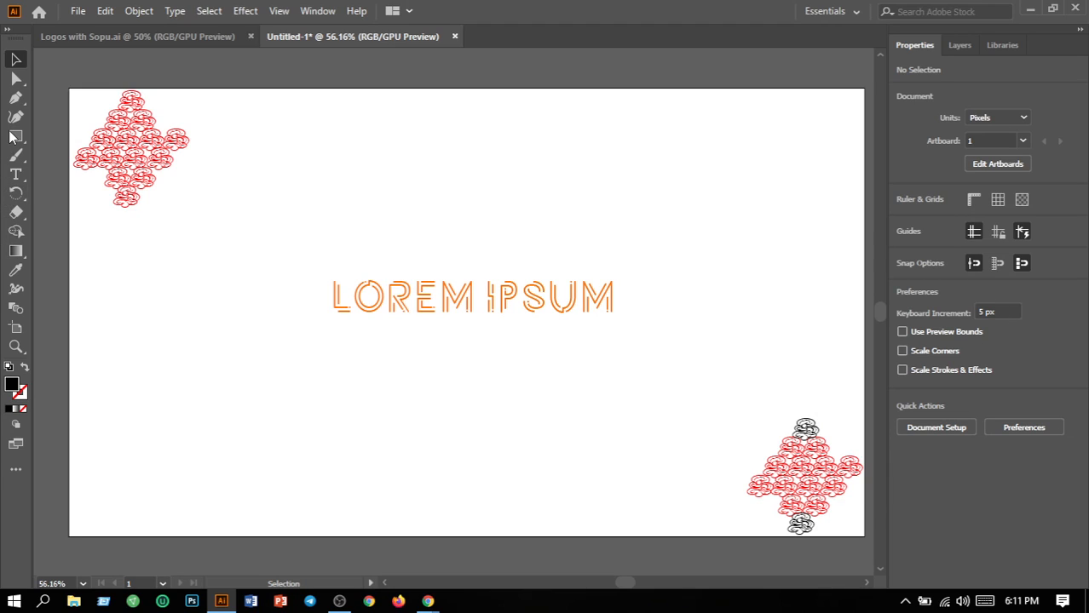
# Fill the top and bottom swirls of the upper-left cluster orange
pyautogui.click(132, 104)
pyautogui.doubleClick(12, 388)
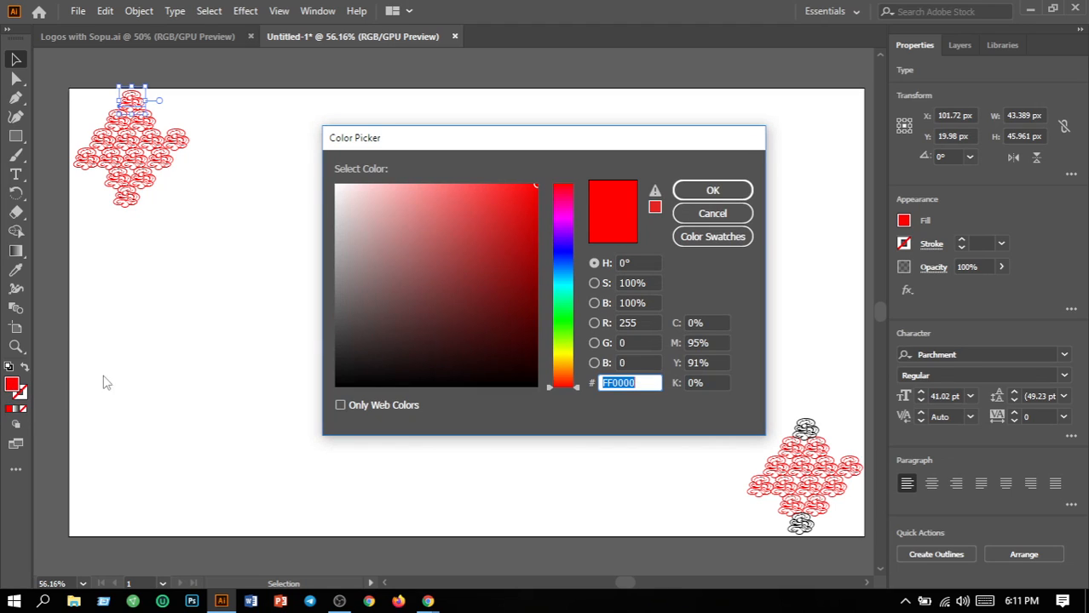
pyautogui.moveTo(567, 376); pyautogui.dragTo(565, 374)
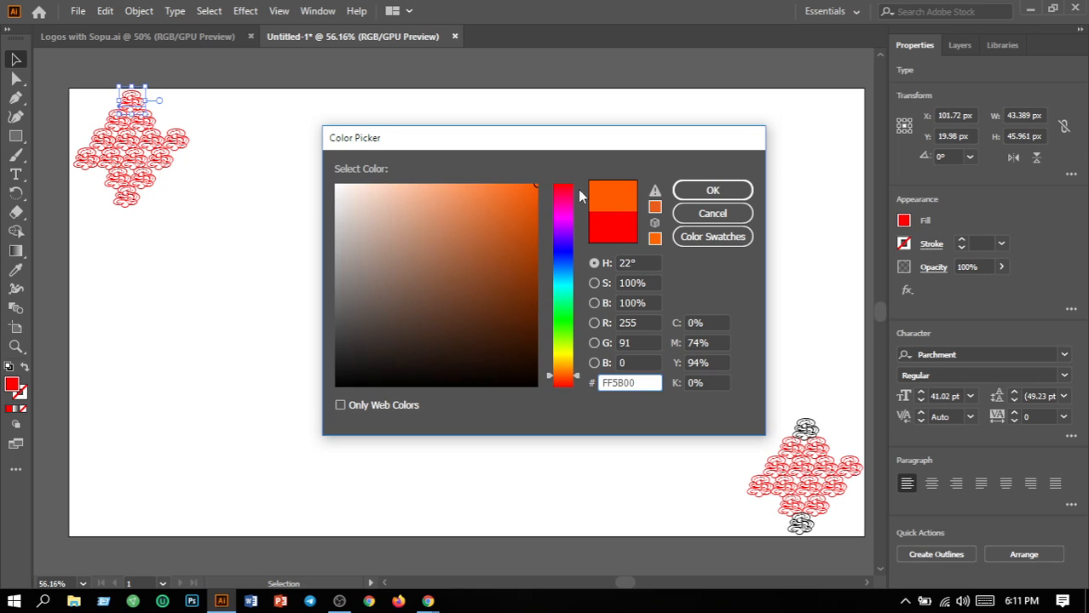
pyautogui.click(705, 192)
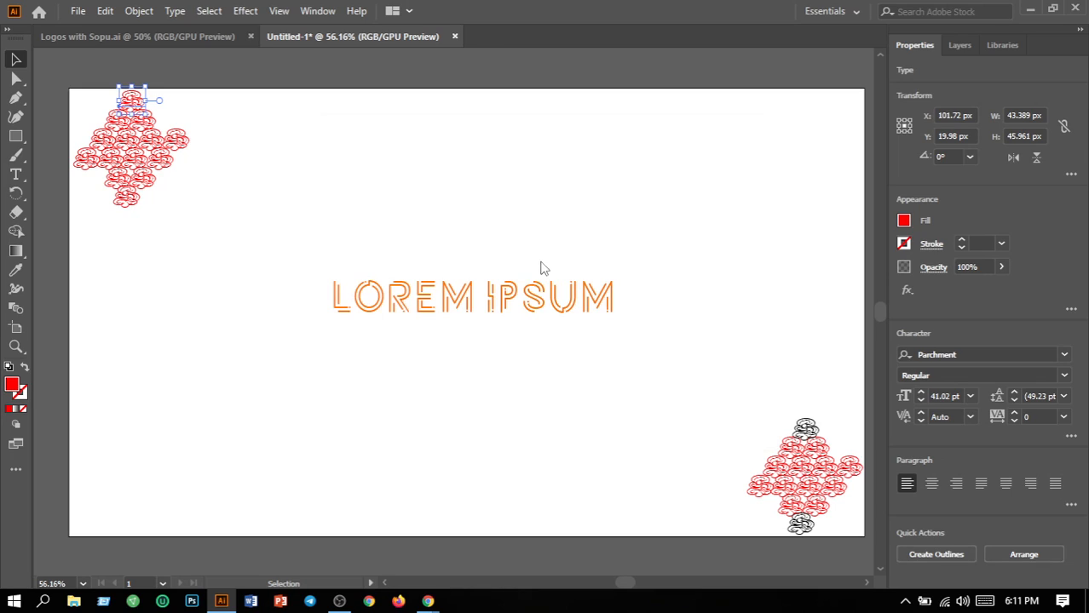
pyautogui.click(132, 198)
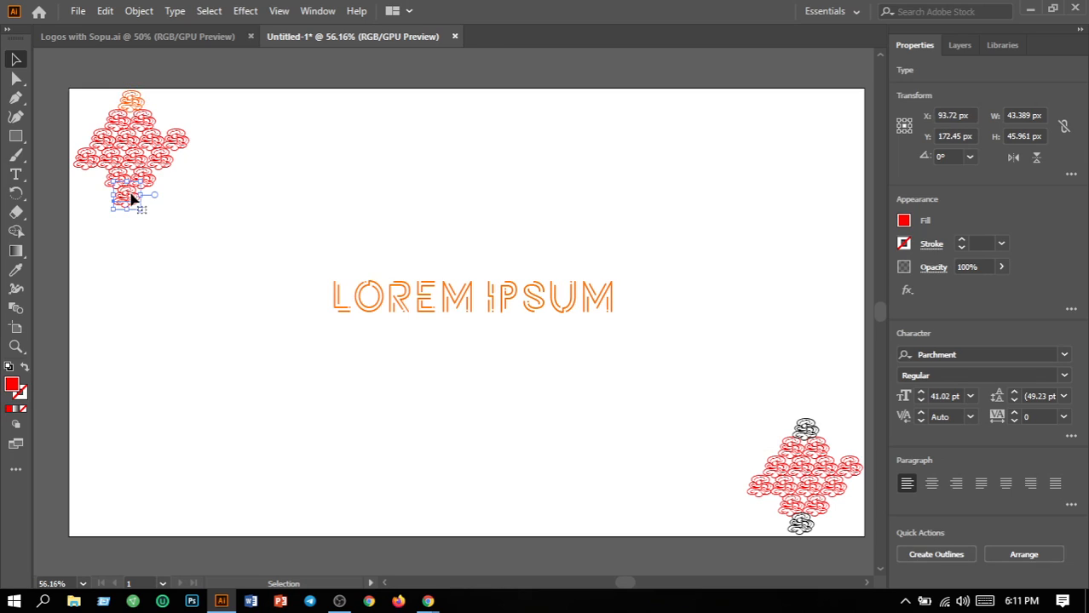
pyautogui.doubleClick(12, 386)
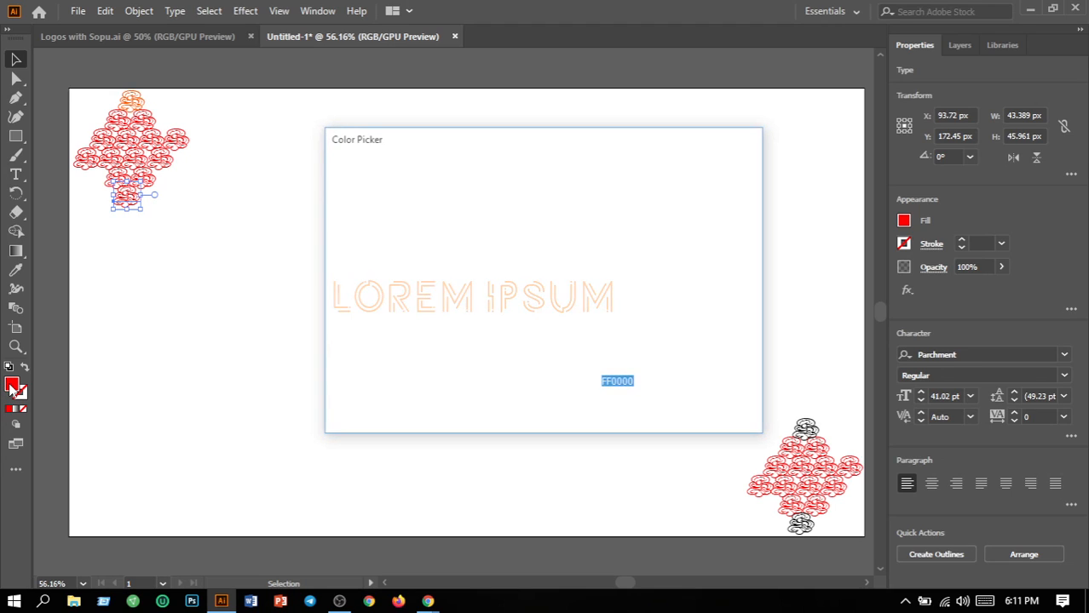
pyautogui.moveTo(568, 376); pyautogui.dragTo(567, 373)
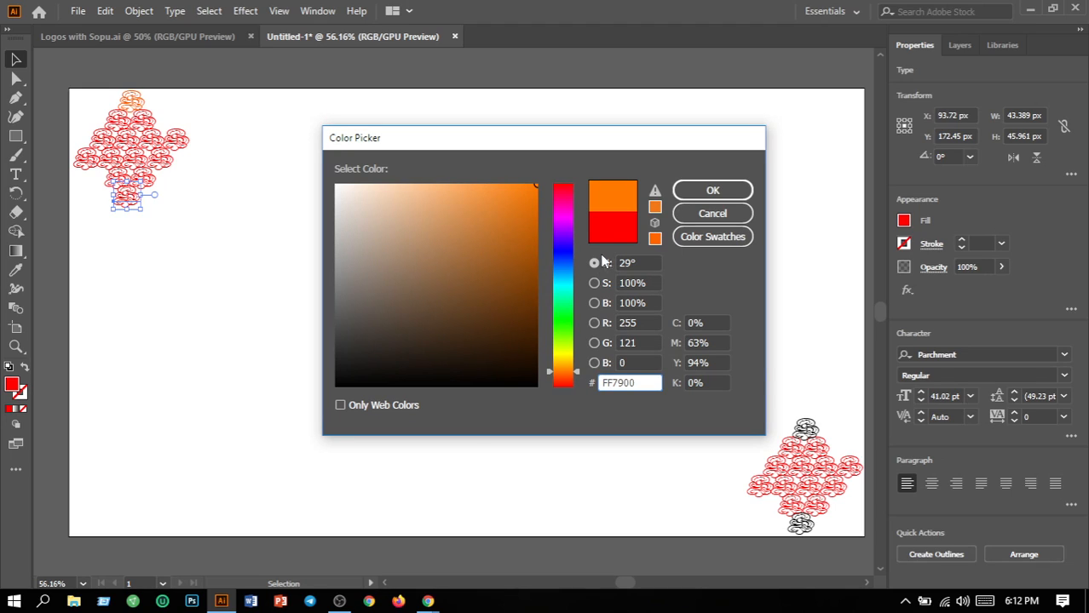
pyautogui.click(714, 196)
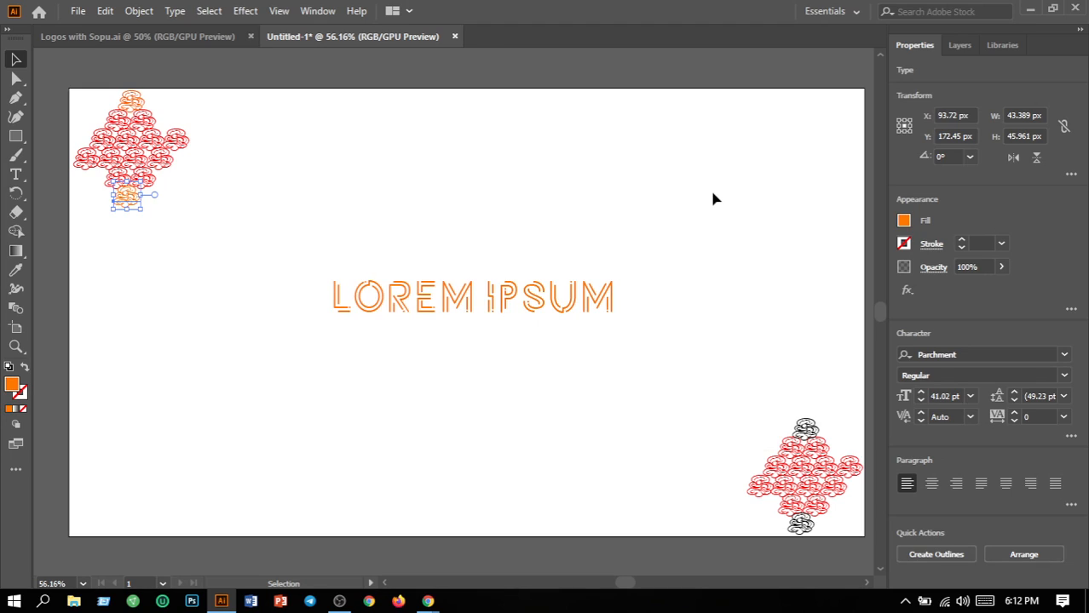
pyautogui.click(254, 198)
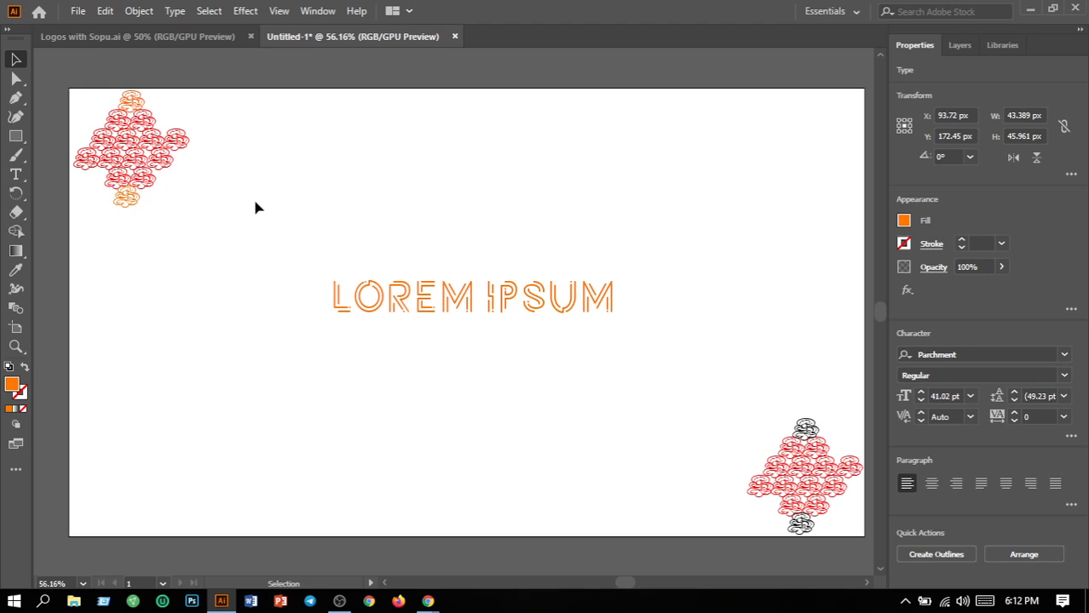
# Fill the two central swirls of the upper-left cluster black (000000)
pyautogui.click(131, 149)
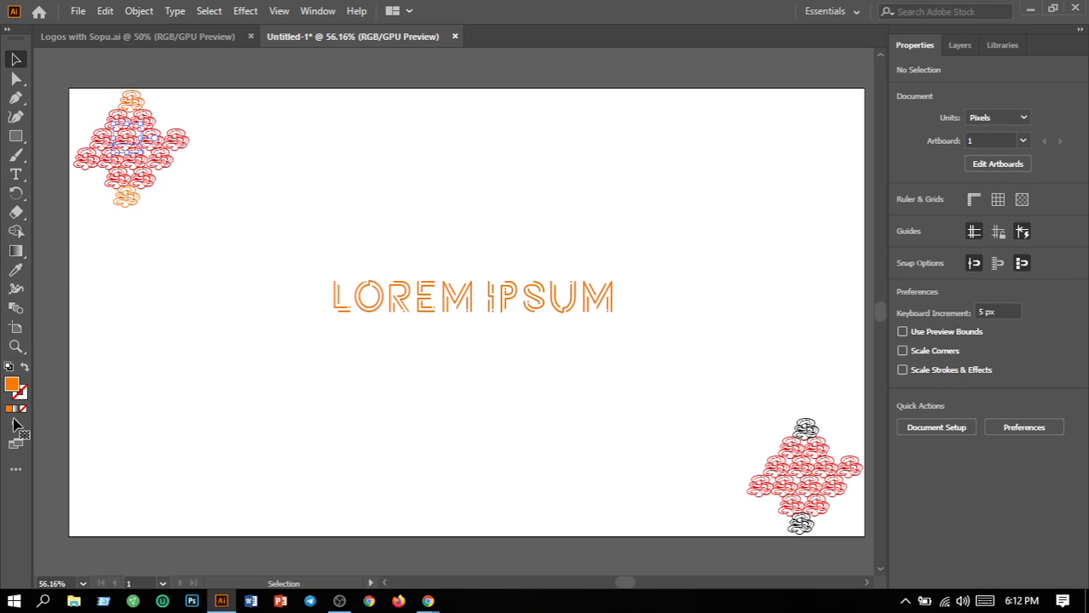
pyautogui.doubleClick(12, 385)
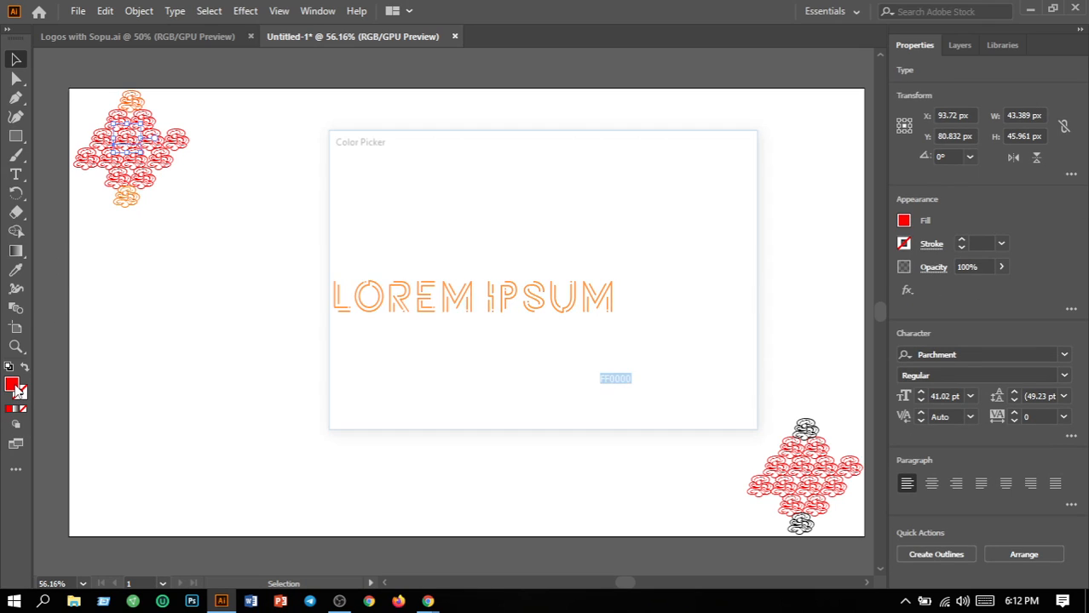
pyautogui.click(531, 383)
pyautogui.moveTo(532, 383); pyautogui.dragTo(534, 398)
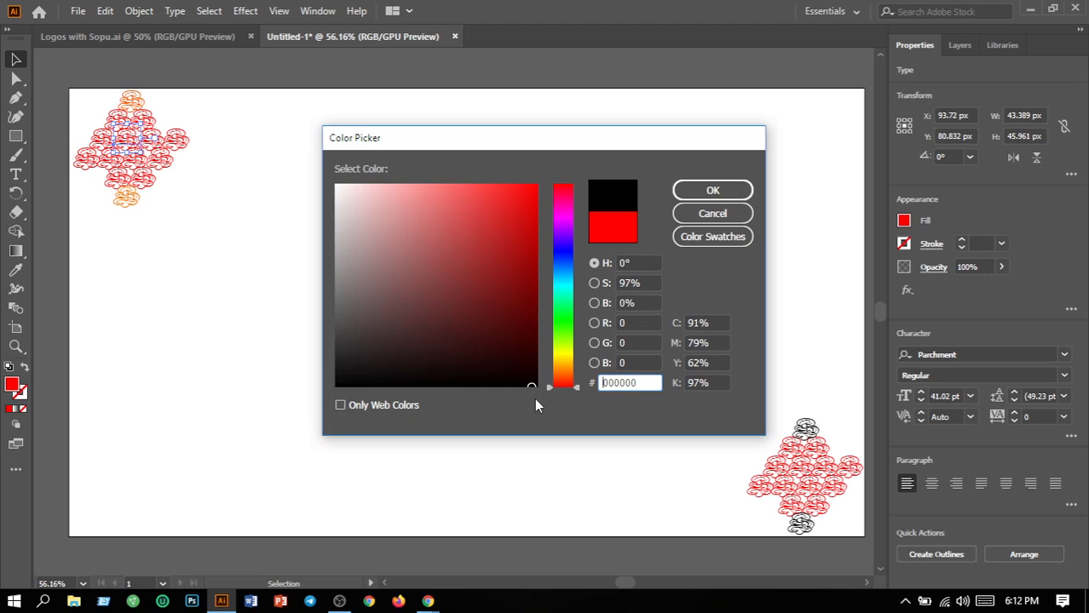
pyautogui.click(713, 190)
pyautogui.click(226, 262)
pyautogui.click(136, 162)
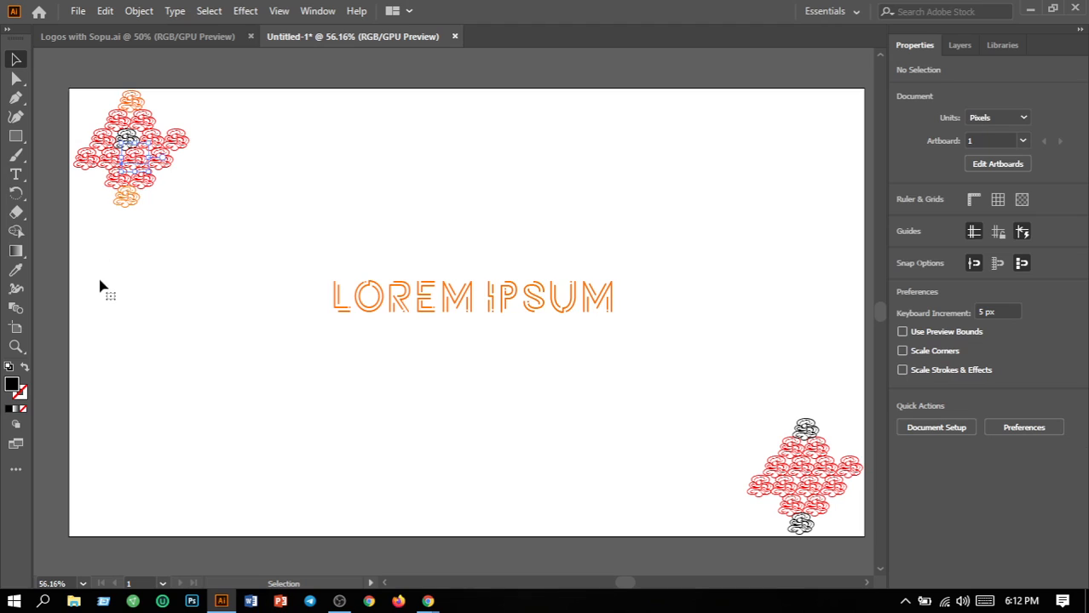
pyautogui.doubleClick(12, 386)
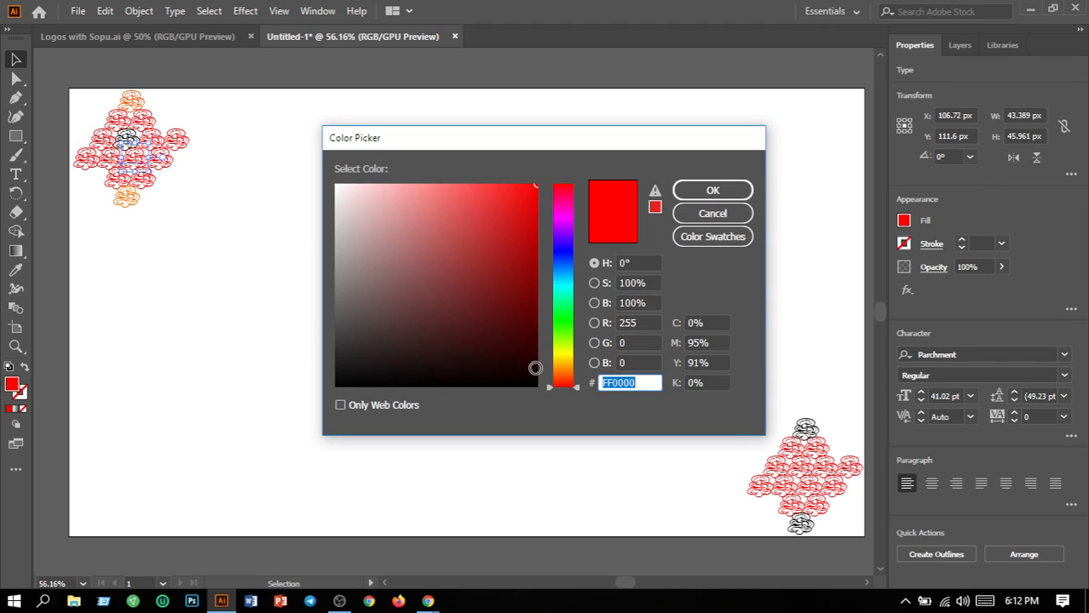
pyautogui.click(536, 385)
pyautogui.click(686, 194)
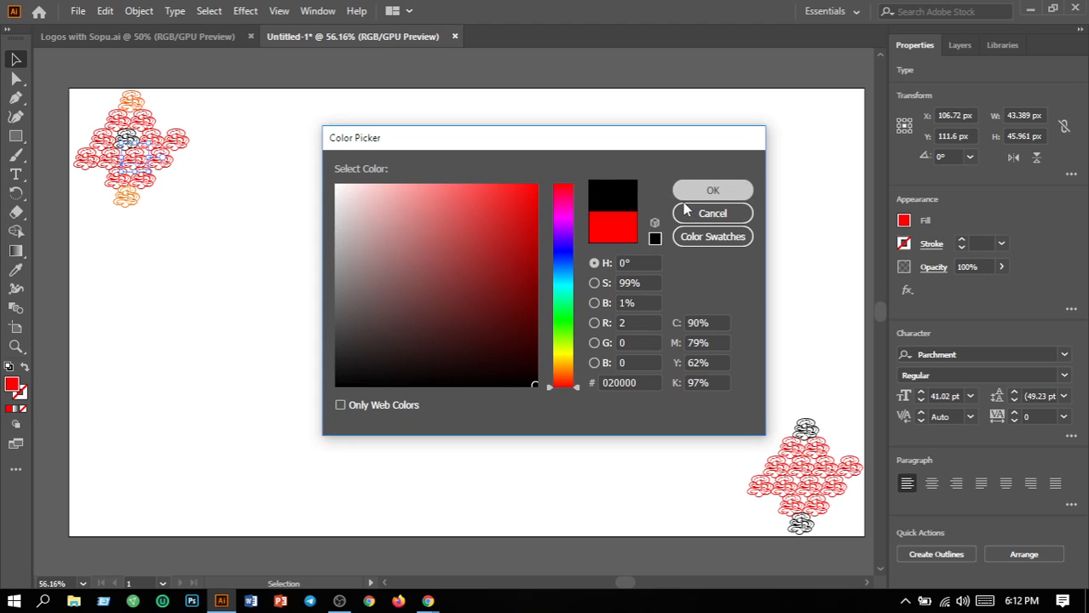
pyautogui.click(305, 222)
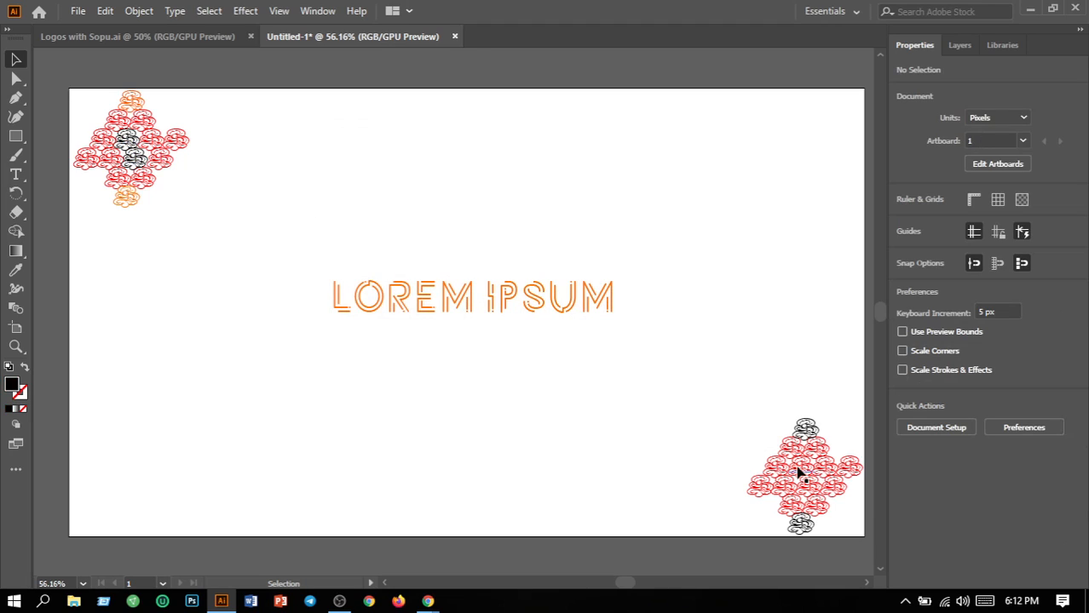
pyautogui.click(798, 471)
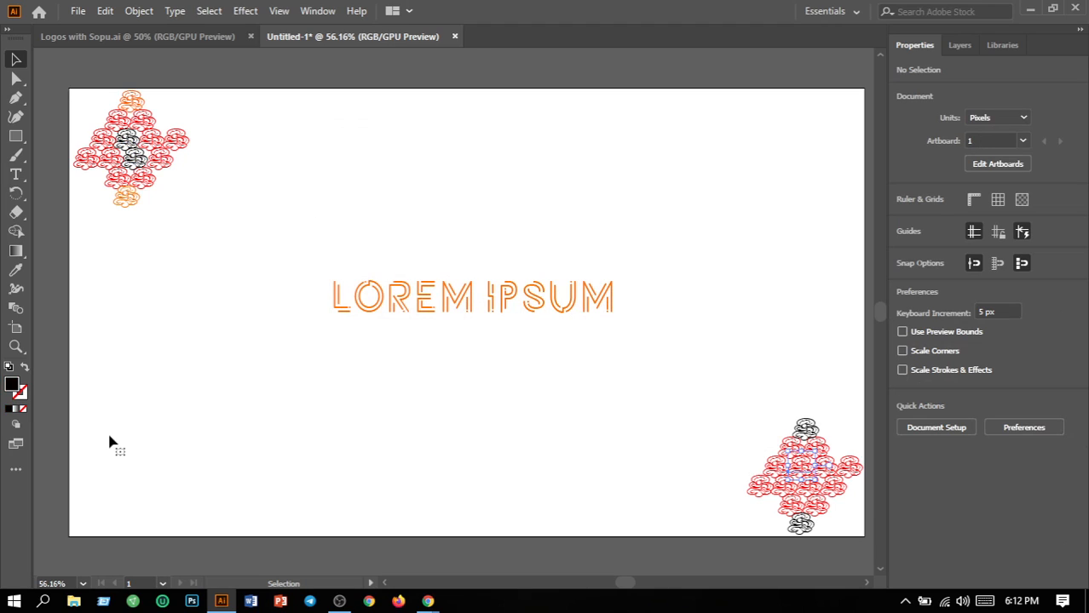
# Recolour both middle swirls of the lower-right cluster from red to orange (FF5B00)
pyautogui.doubleClick(12, 385)
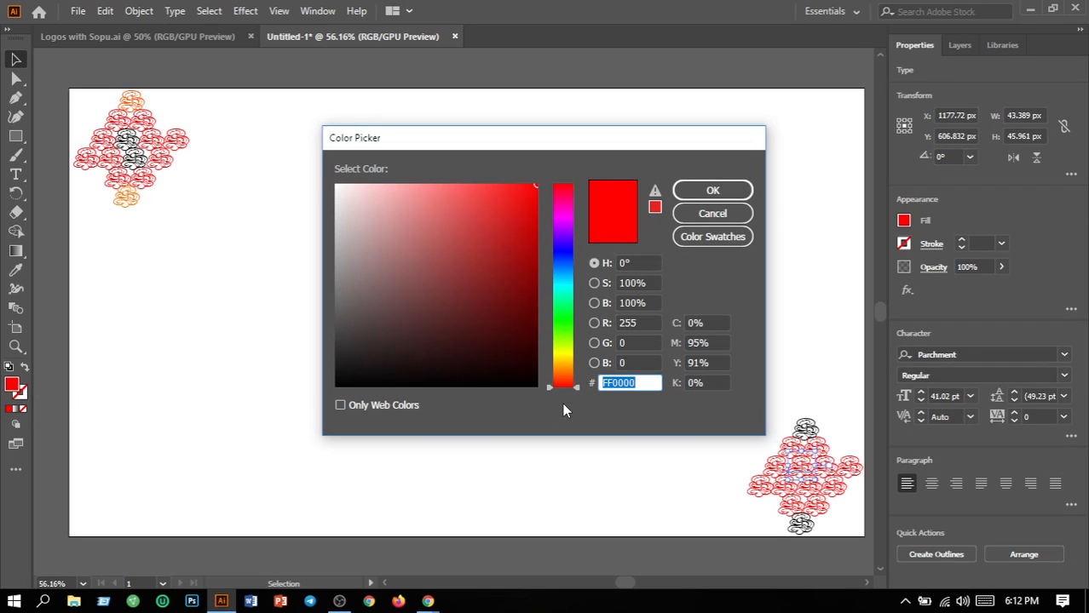
pyautogui.click(563, 376)
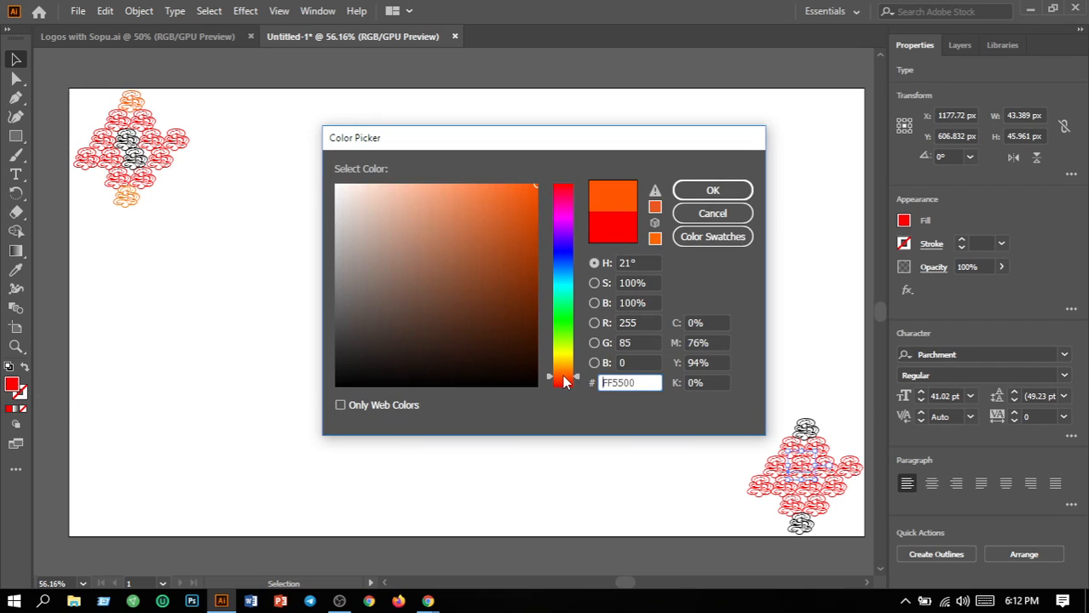
pyautogui.press('Return')
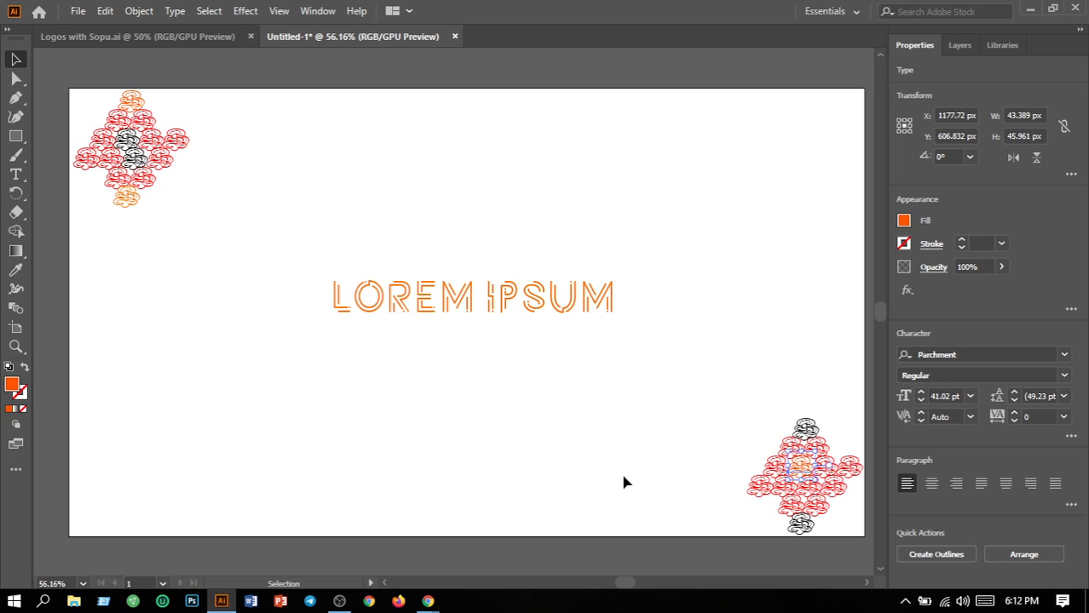
pyautogui.click(813, 494)
pyautogui.click(814, 494)
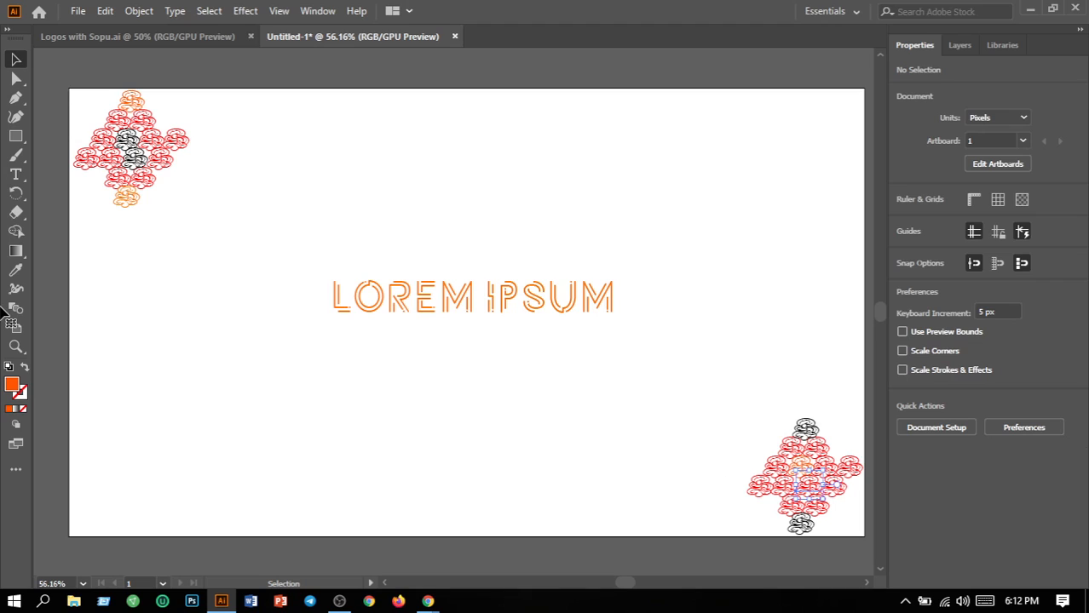
pyautogui.doubleClick(14, 386)
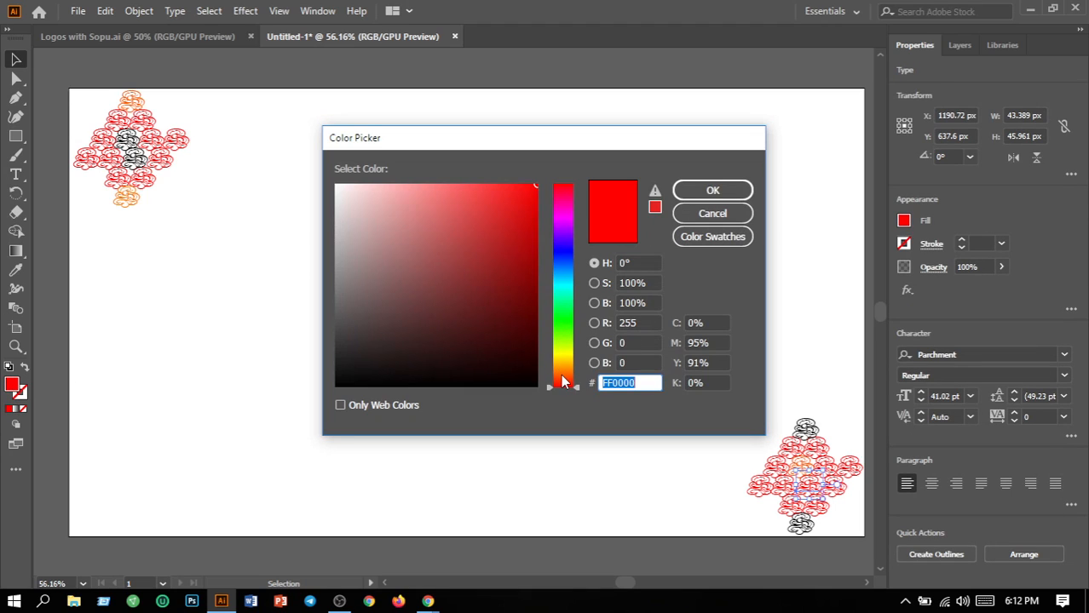
pyautogui.click(563, 376)
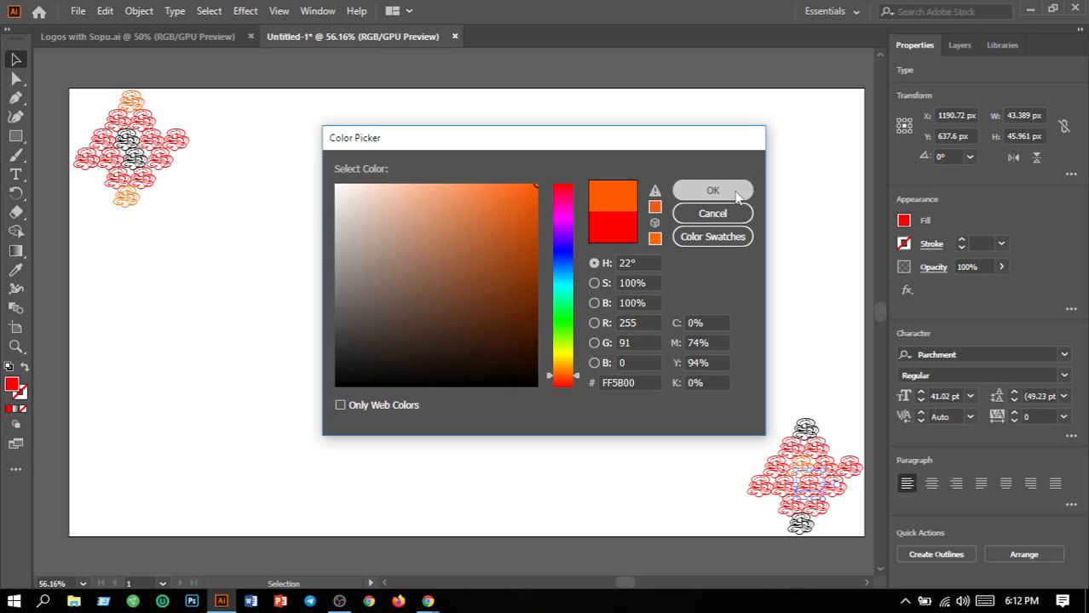
pyautogui.click(728, 190)
pyautogui.click(653, 552)
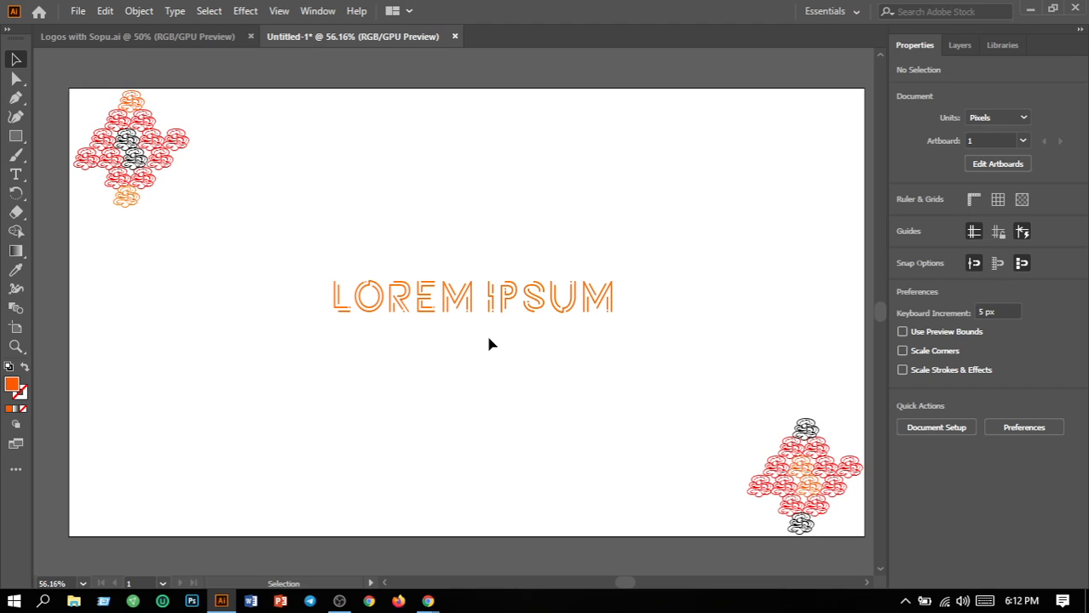
# Change the LOREM IPSUM text fill to sky blue 00AAFF, then deselect
pyautogui.click(425, 299)
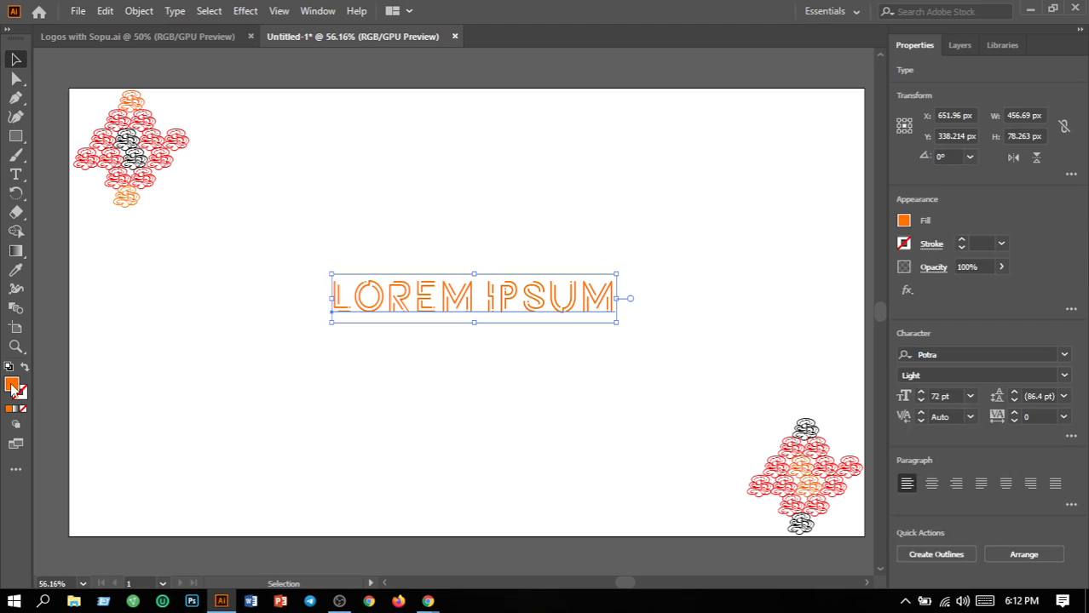
pyautogui.doubleClick(12, 385)
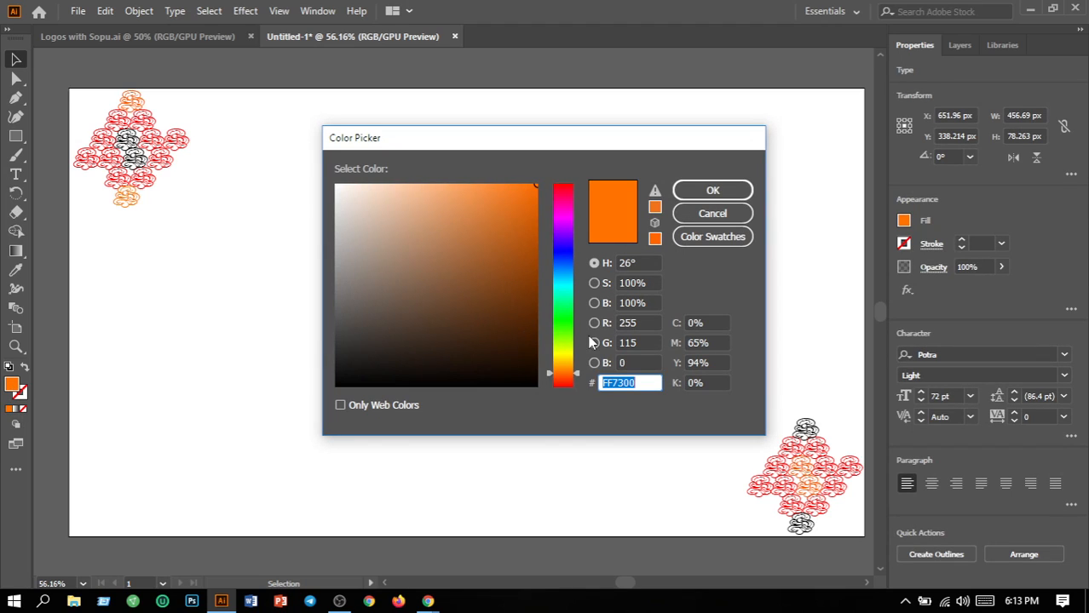
pyautogui.click(571, 280)
pyautogui.click(572, 274)
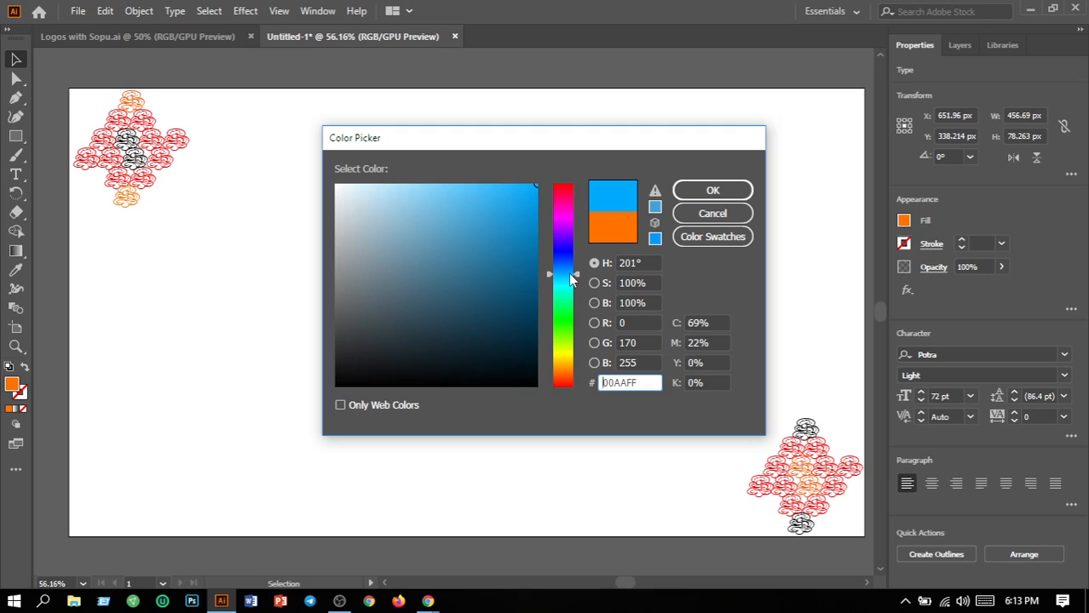
pyautogui.click(712, 190)
pyautogui.click(692, 319)
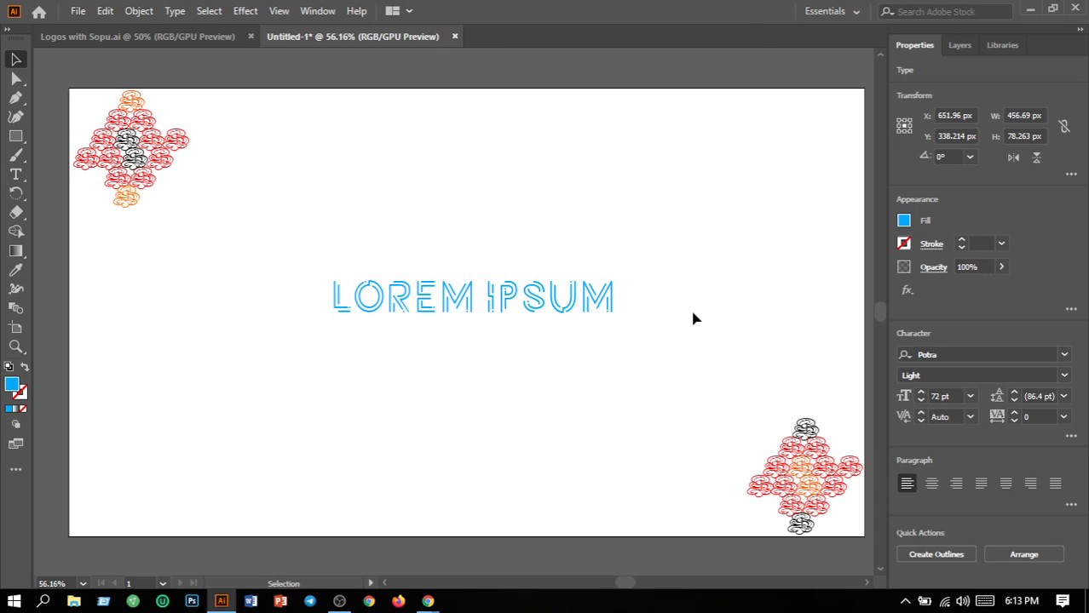
pyautogui.click(507, 477)
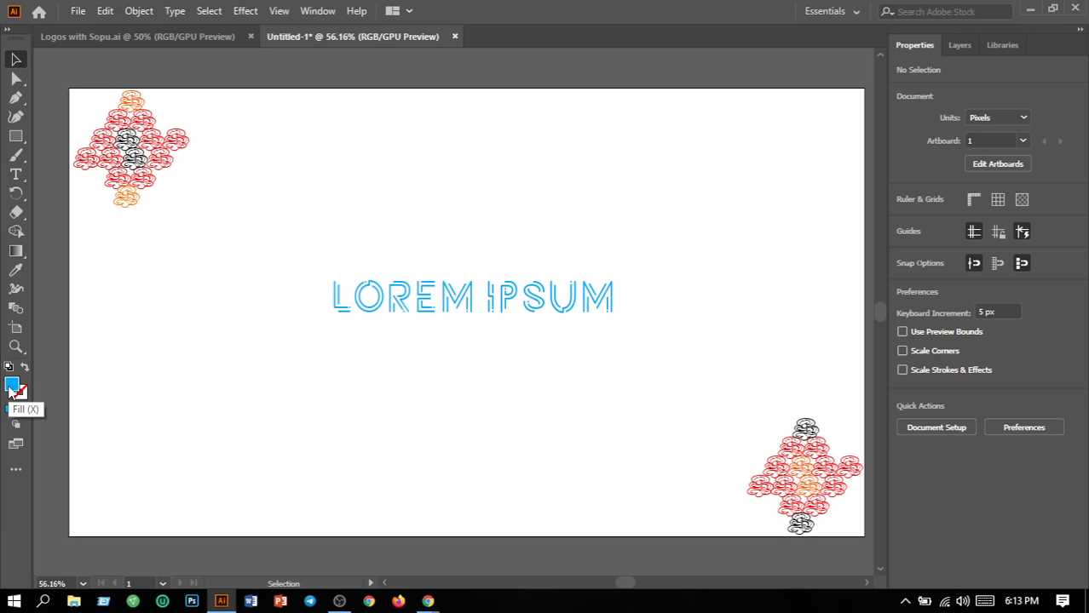
# Define a linear gradient with a blue left stop and cyan right stop, then select LOREM IPSUM
pyautogui.click(19, 253)
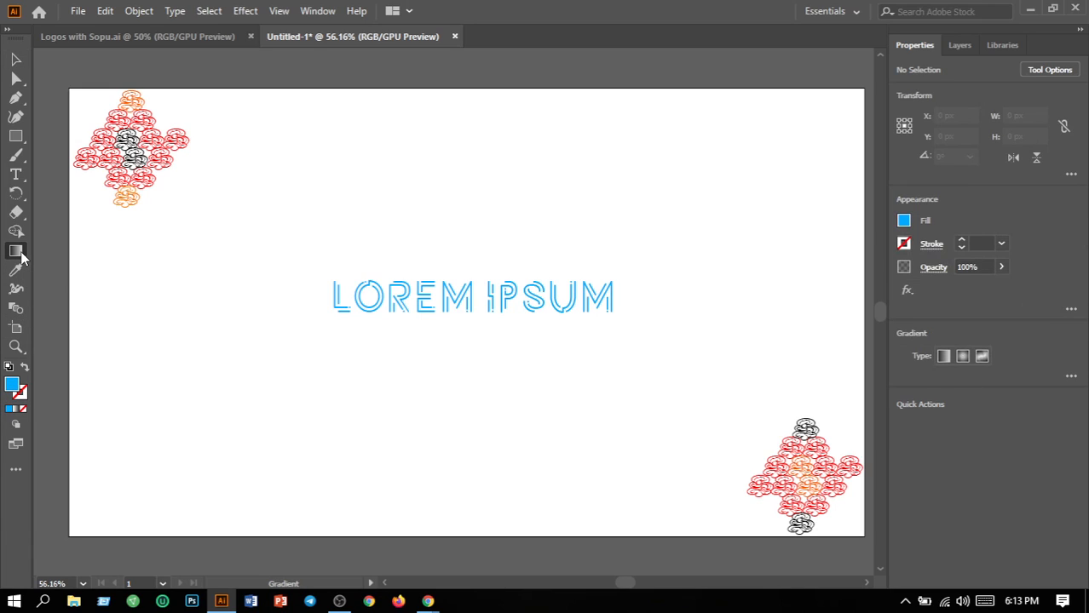
pyautogui.click(947, 358)
pyautogui.click(1071, 375)
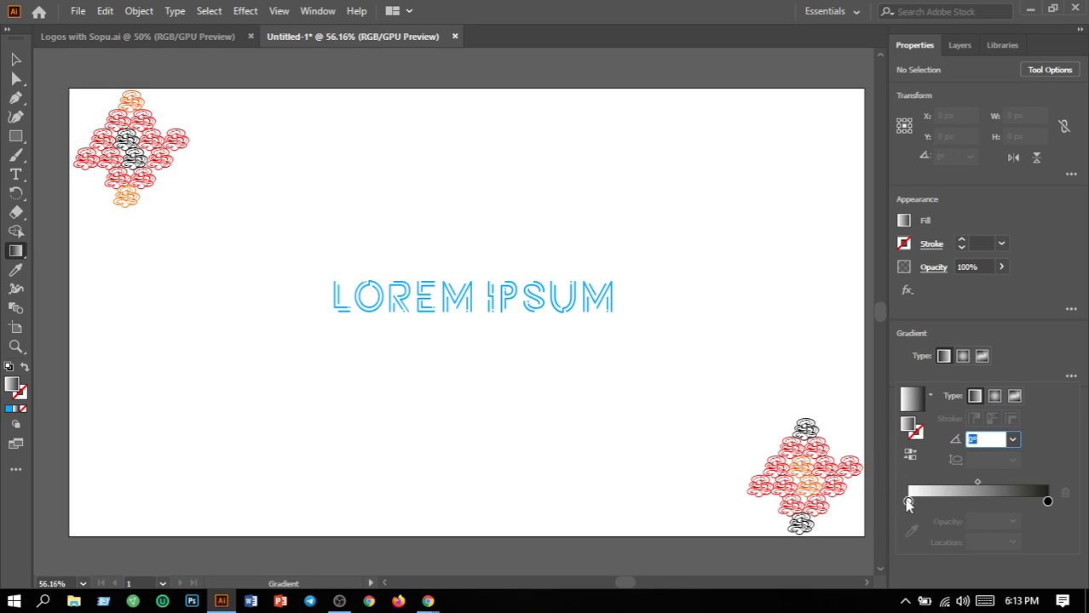
pyautogui.click(908, 501)
pyautogui.doubleClick(909, 501)
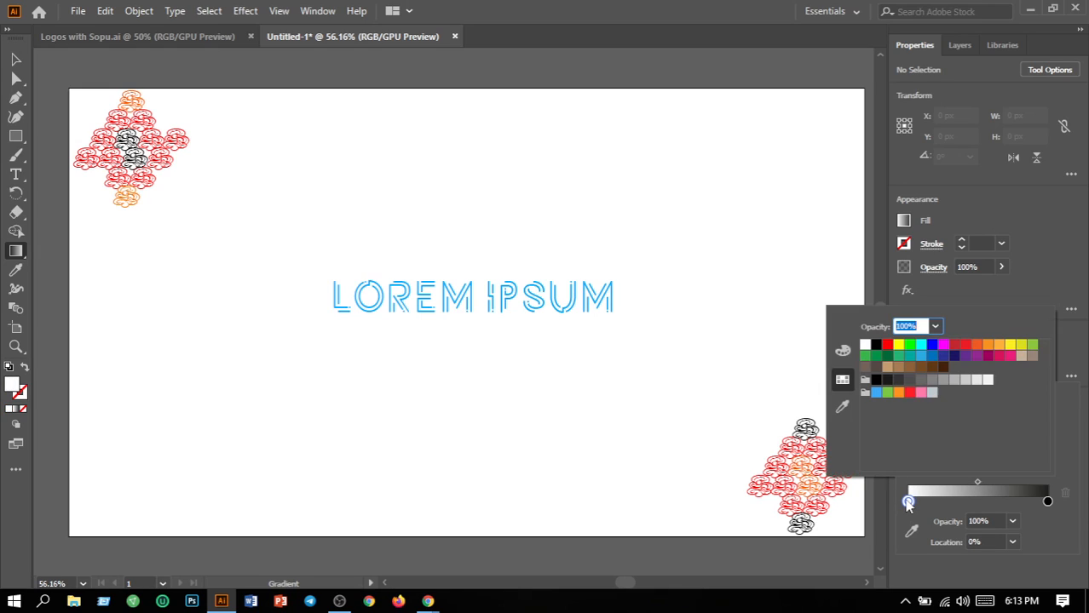
pyautogui.click(932, 350)
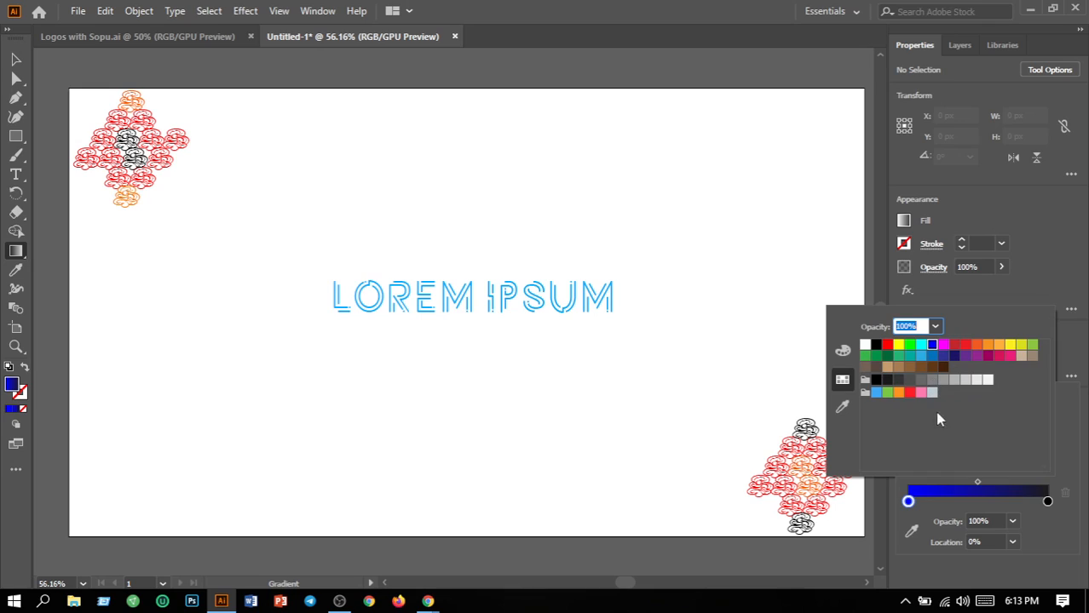
pyautogui.click(1047, 502)
pyautogui.doubleClick(1048, 501)
pyautogui.click(921, 345)
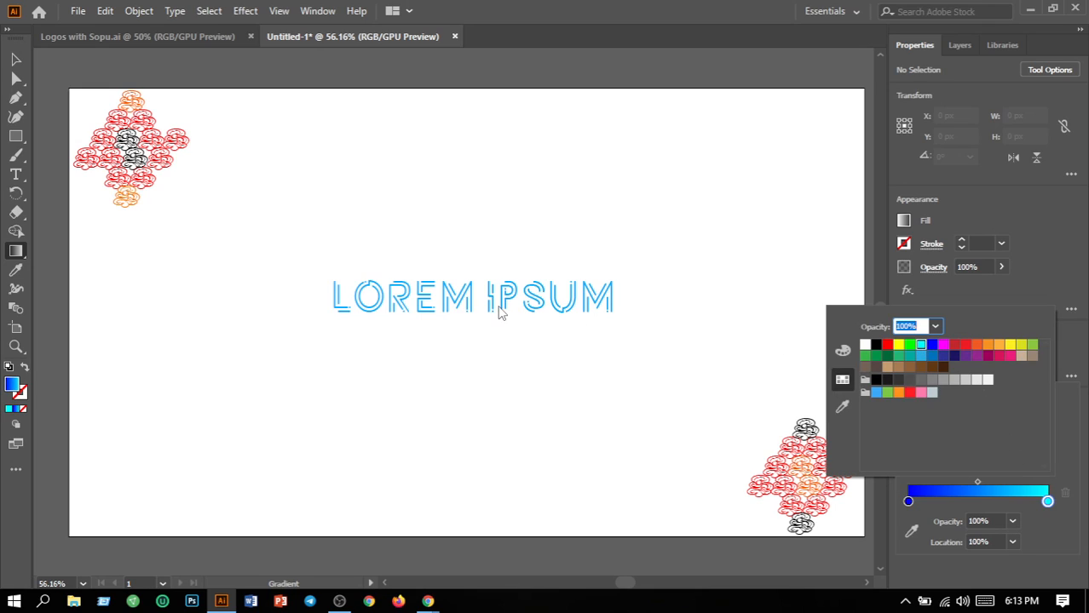
pyautogui.click(19, 65)
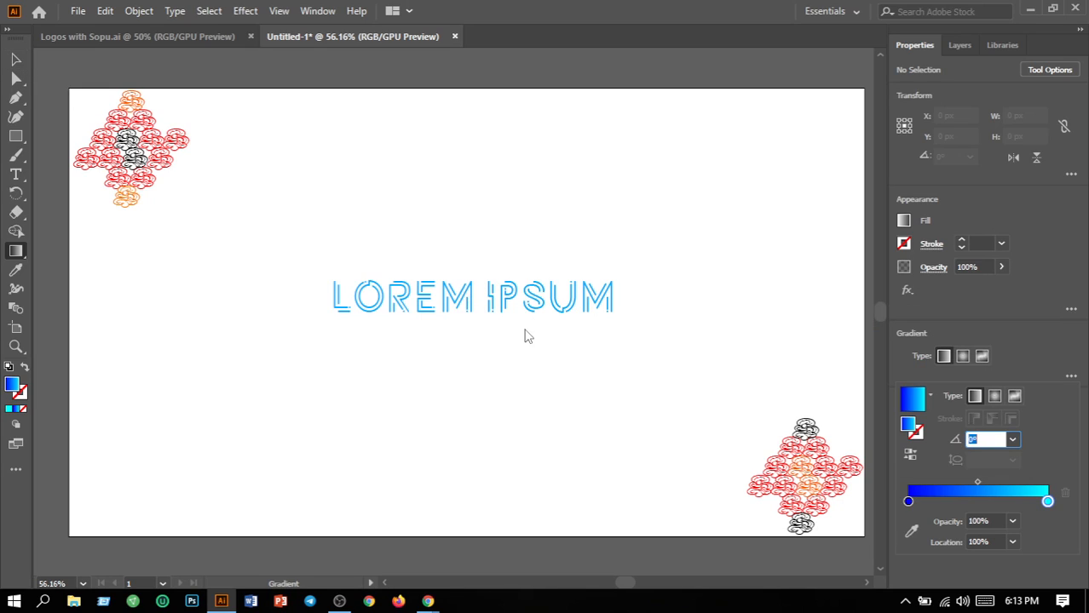
pyautogui.click(490, 312)
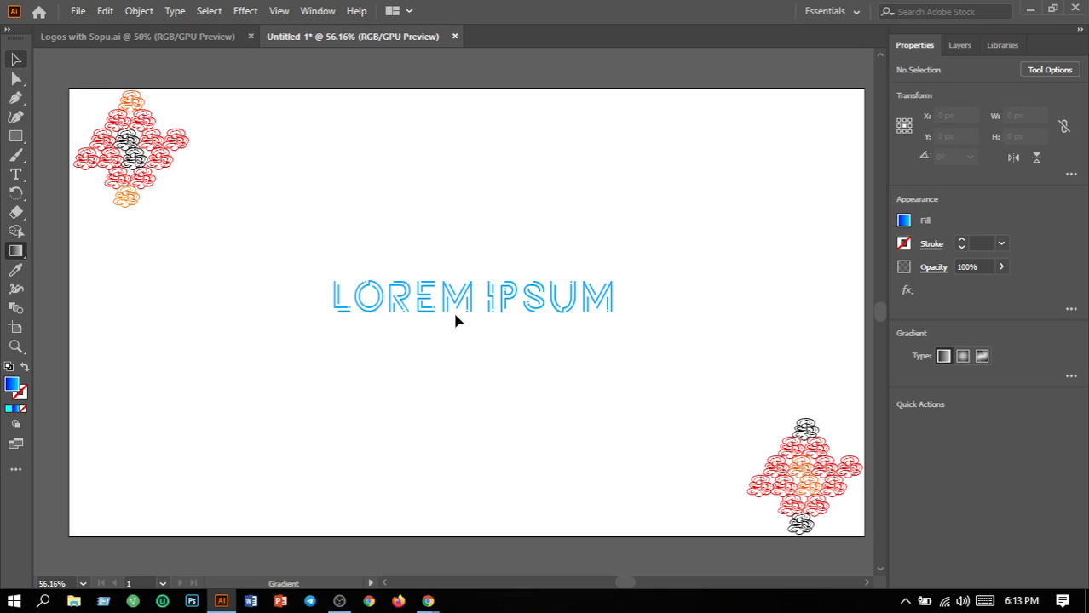
pyautogui.press('v')
pyautogui.click(432, 308)
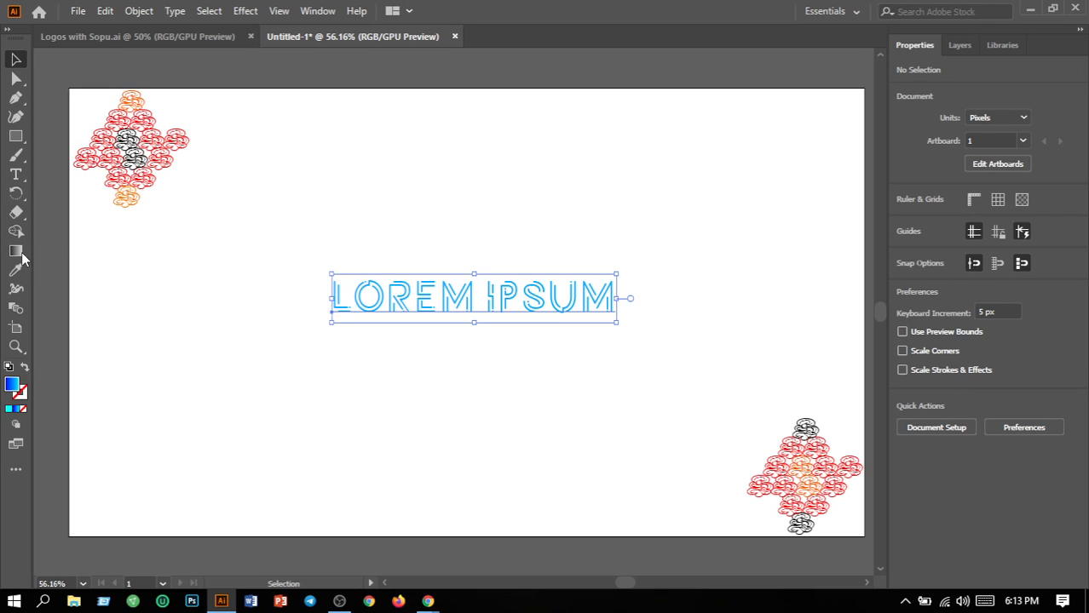
# Apply the linear blue-to-cyan gradient to the LOREM IPSUM text
pyautogui.click(17, 252)
pyautogui.click(944, 358)
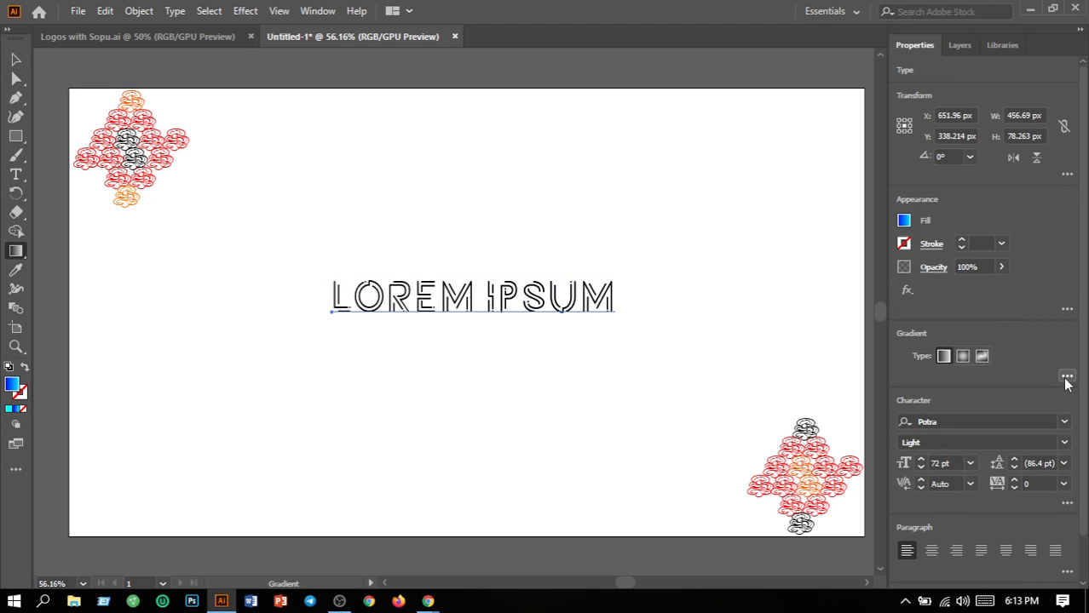
pyautogui.click(1066, 378)
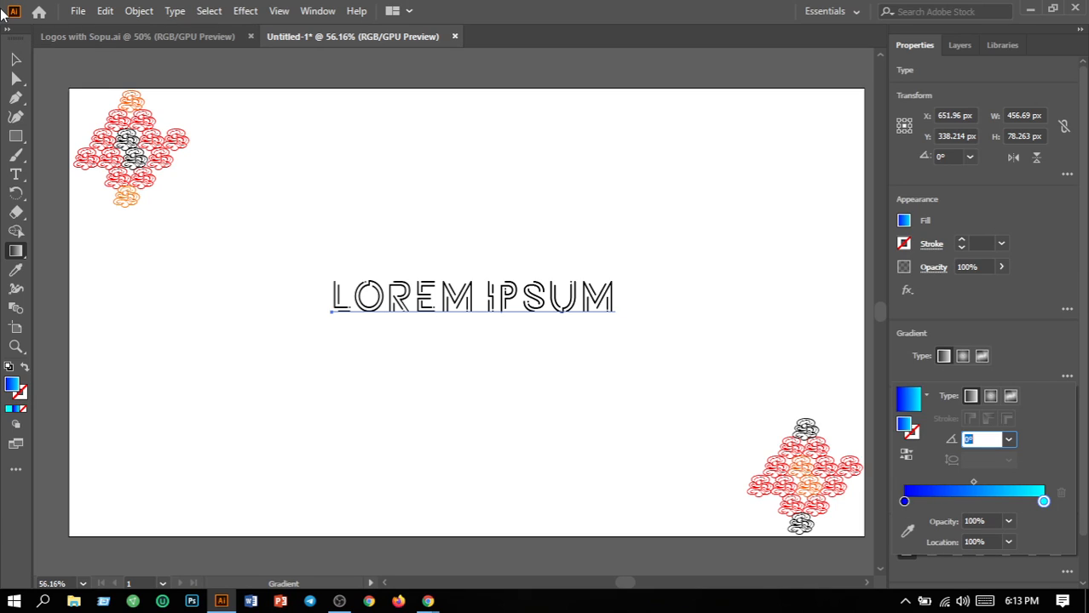
pyautogui.click(612, 309)
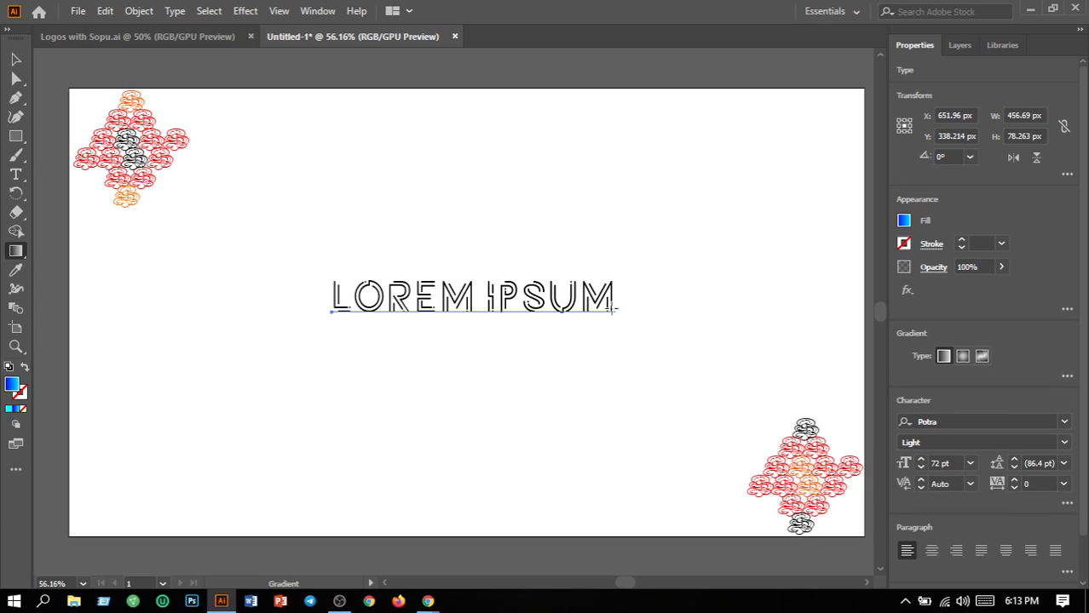
pyautogui.press('v')
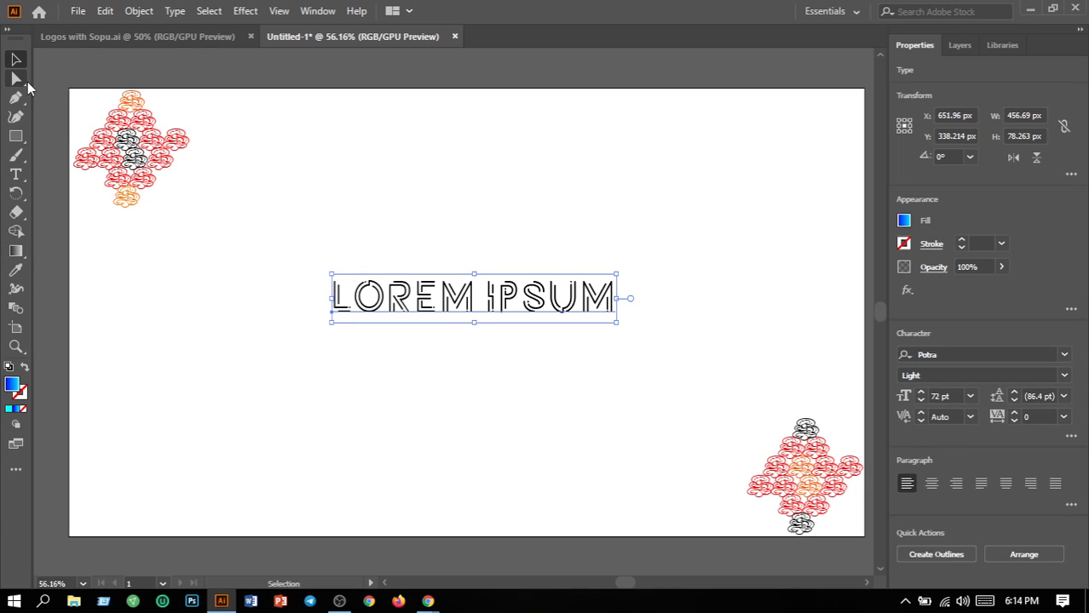
# Convert the LOREM IPSUM text with Type > Create Outlines, then Object > Ungroup it
pyautogui.moveTo(623, 305); pyautogui.dragTo(406, 273)
pyautogui.click(182, 15)
pyautogui.click(243, 291)
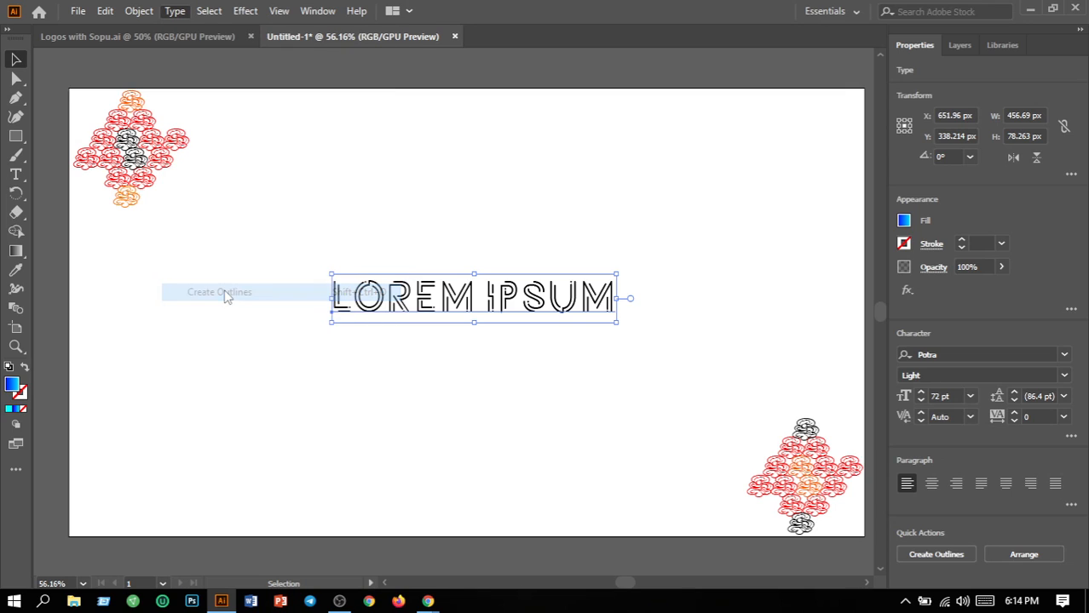
pyautogui.click(139, 11)
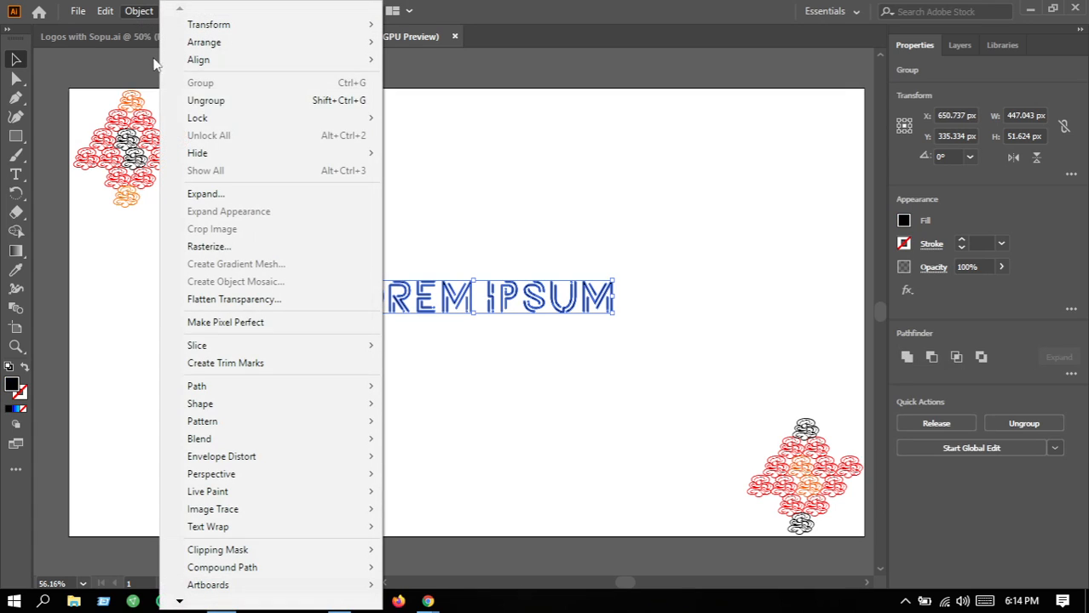
pyautogui.click(192, 97)
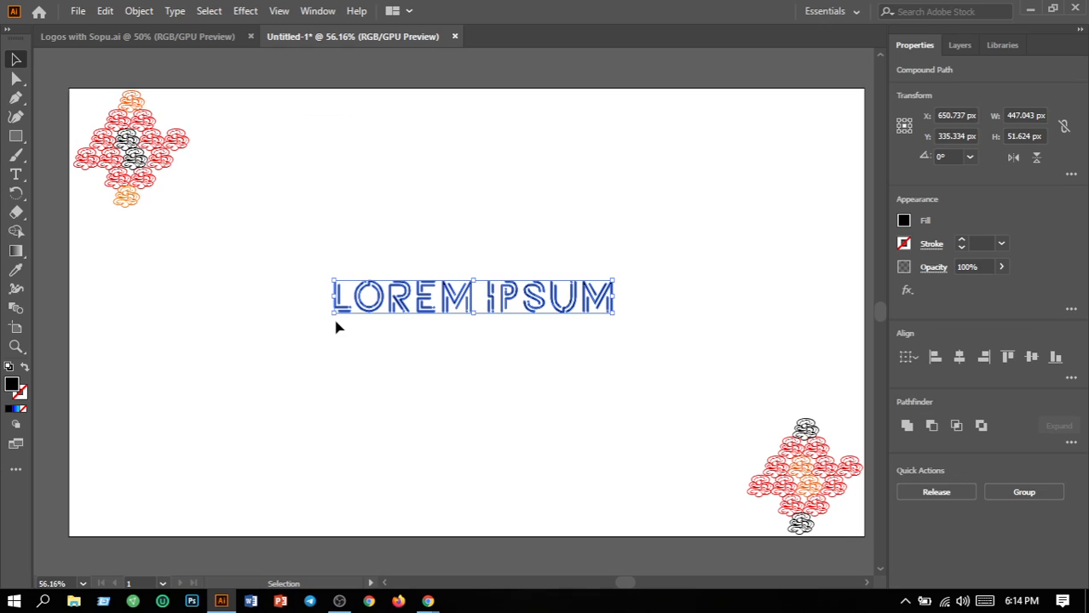
pyautogui.click(443, 340)
# Select all outlined LOREM IPSUM letters and give them the blue-to-cyan linear gradient
pyautogui.moveTo(252, 232); pyautogui.dragTo(707, 394)
pyautogui.click(14, 253)
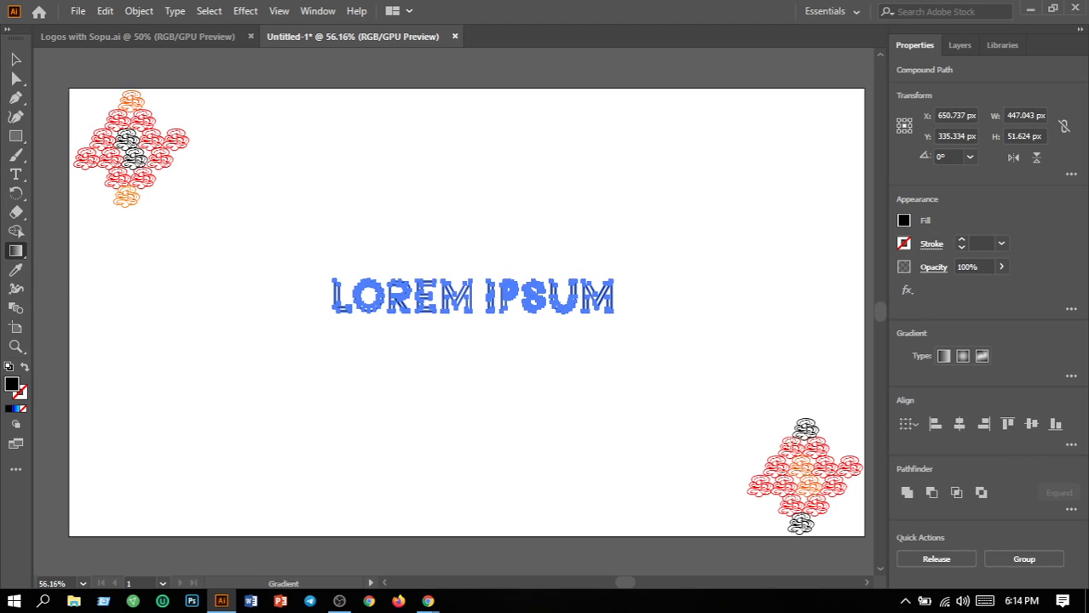
pyautogui.click(1071, 376)
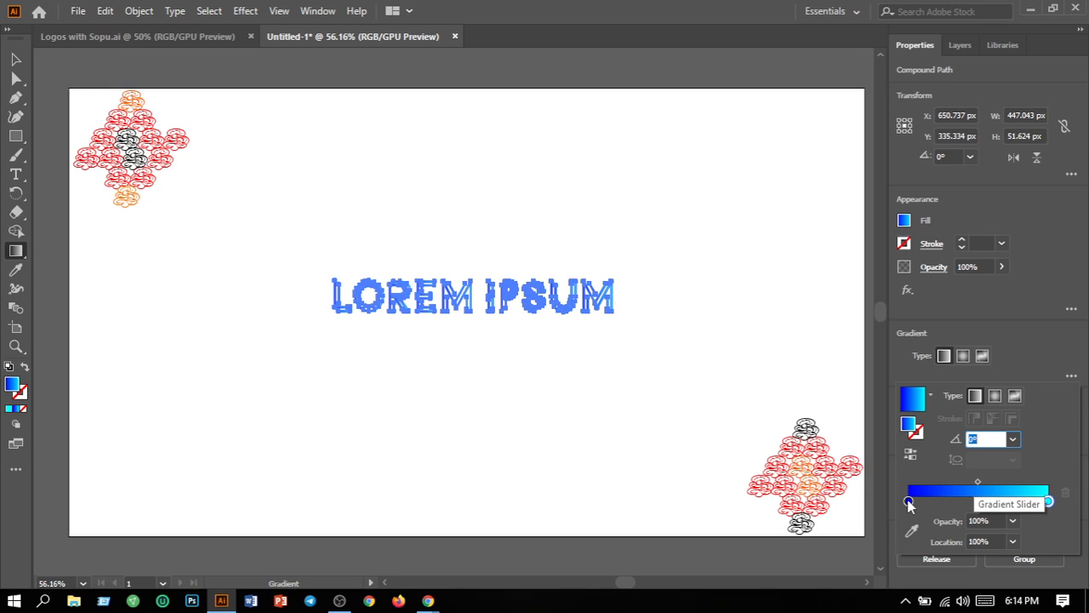
pyautogui.click(412, 341)
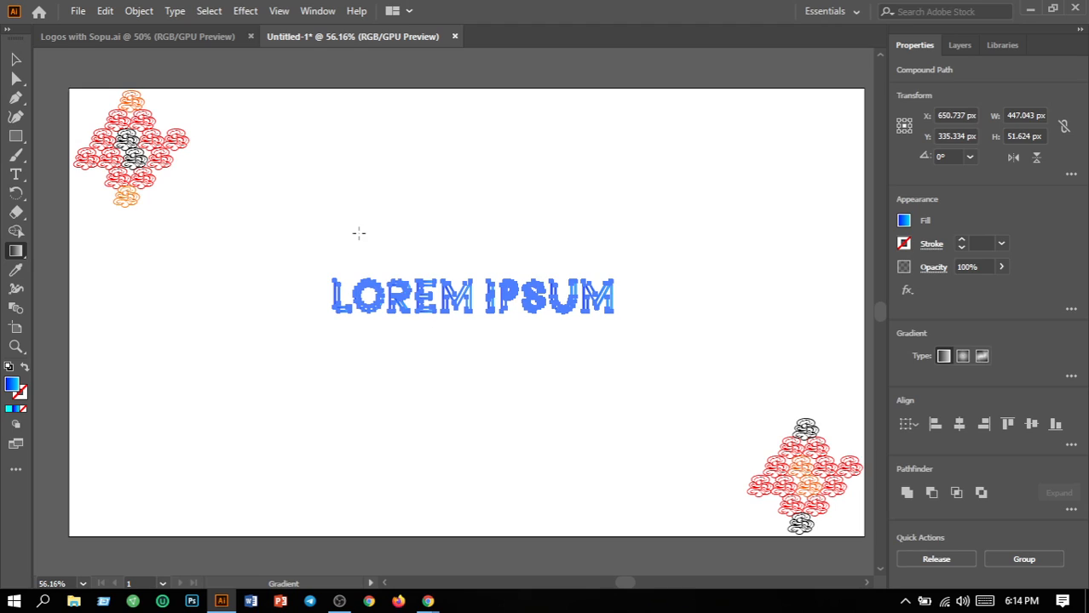
pyautogui.click(18, 62)
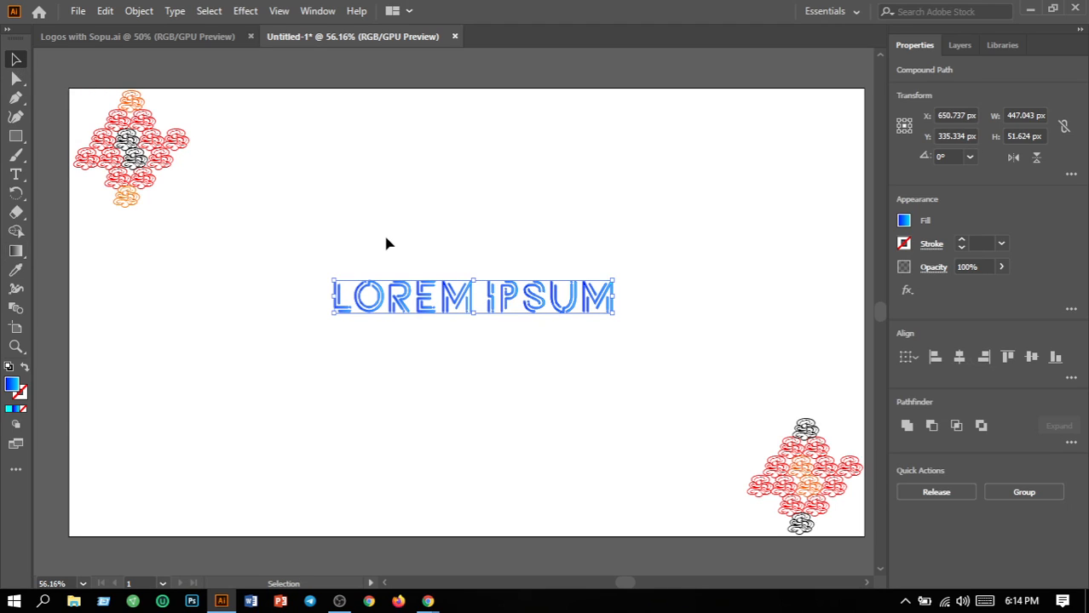
pyautogui.click(396, 251)
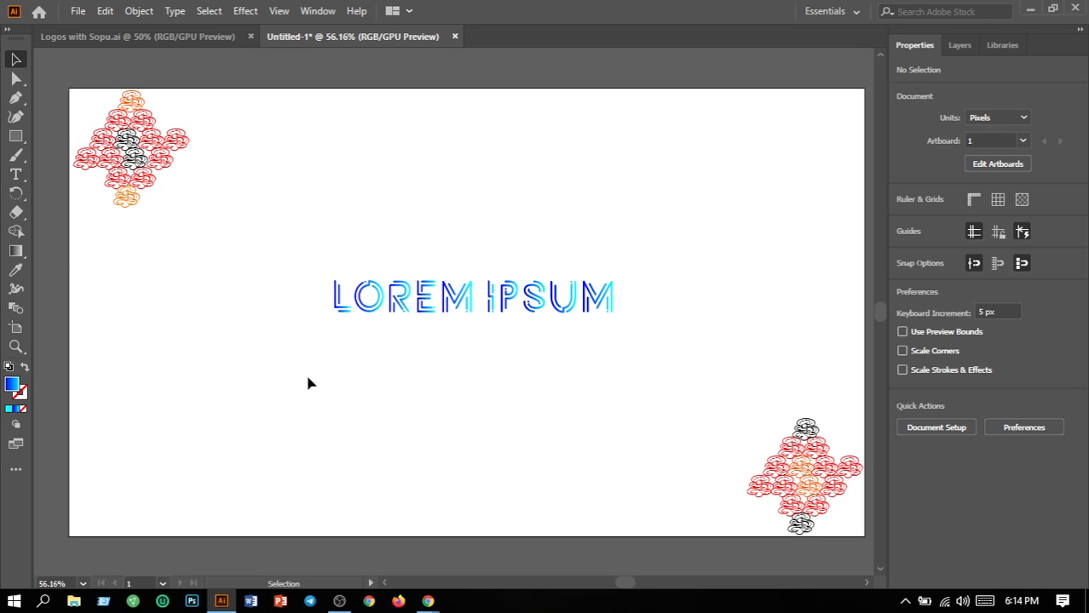
# Switch from Illustrator to the OBS Studio window via its taskbar thumbnail
pyautogui.moveTo(341, 605)
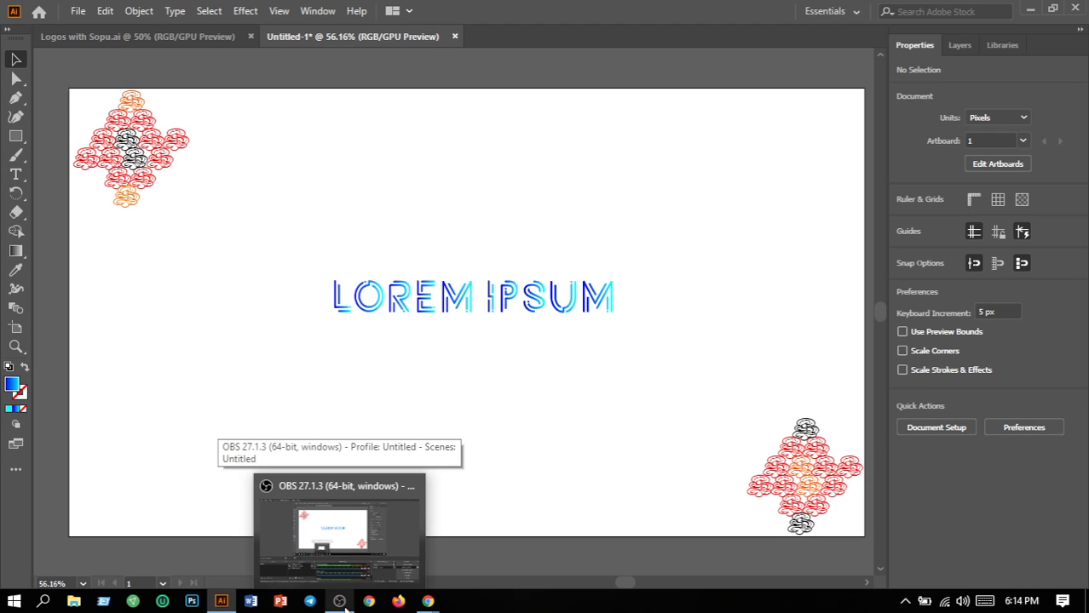
pyautogui.click(387, 522)
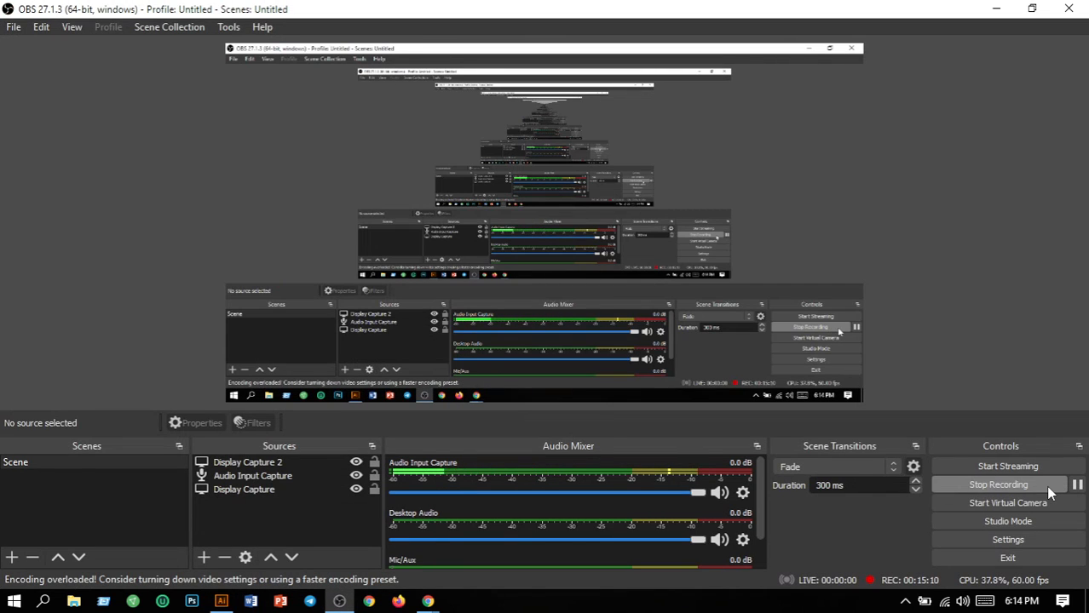